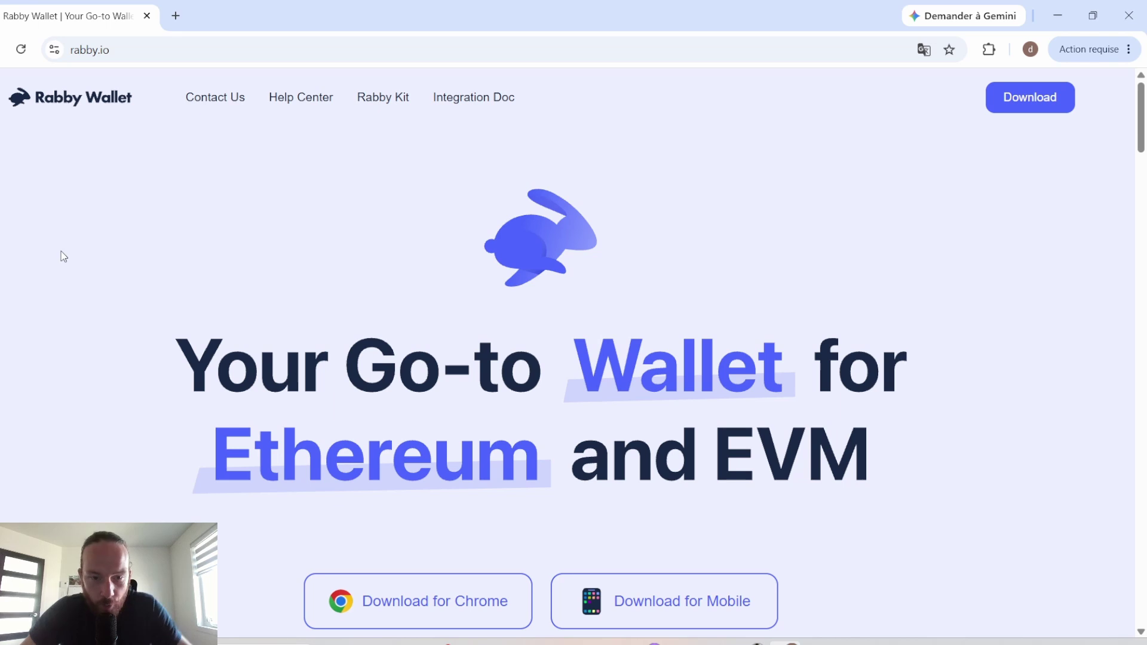
# Step: Go from the Rabby site to its Chrome Web Store page and add the Rabby Wallet extension to Chrome
pyautogui.click(90, 51)
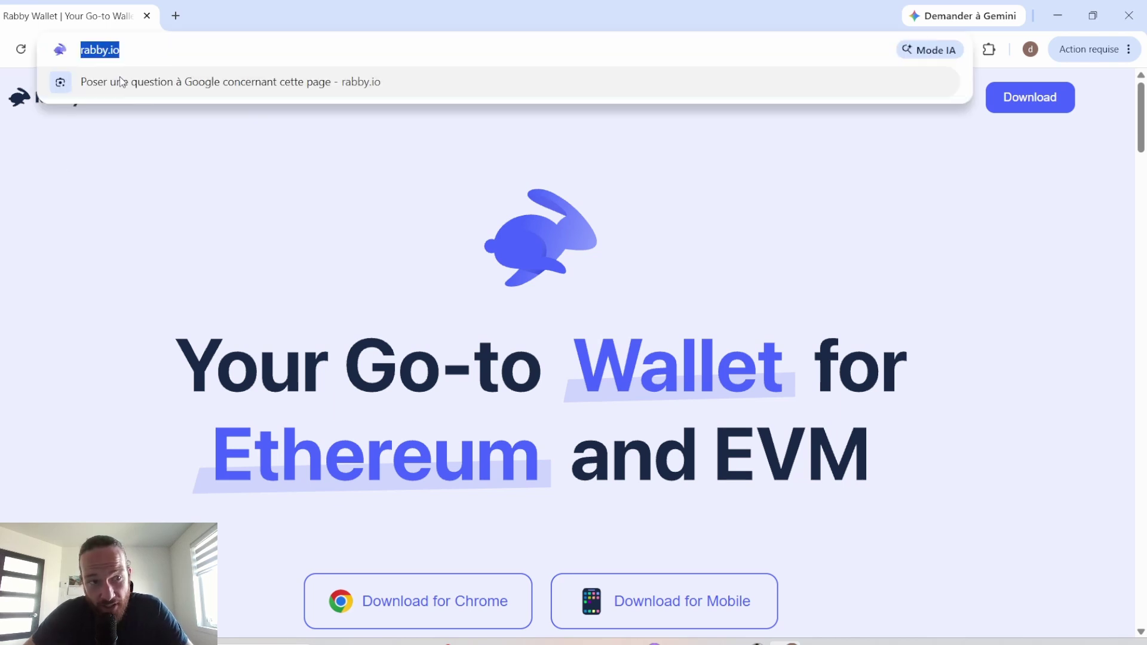
pyautogui.click(84, 223)
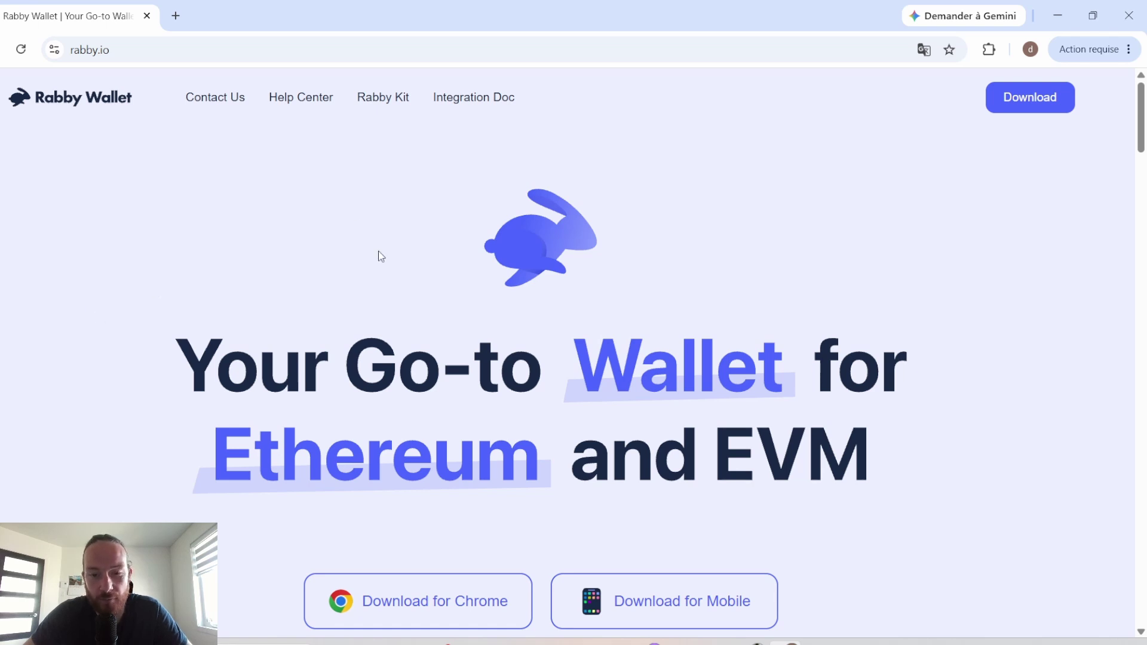
pyautogui.scroll(-2, 382, 256)
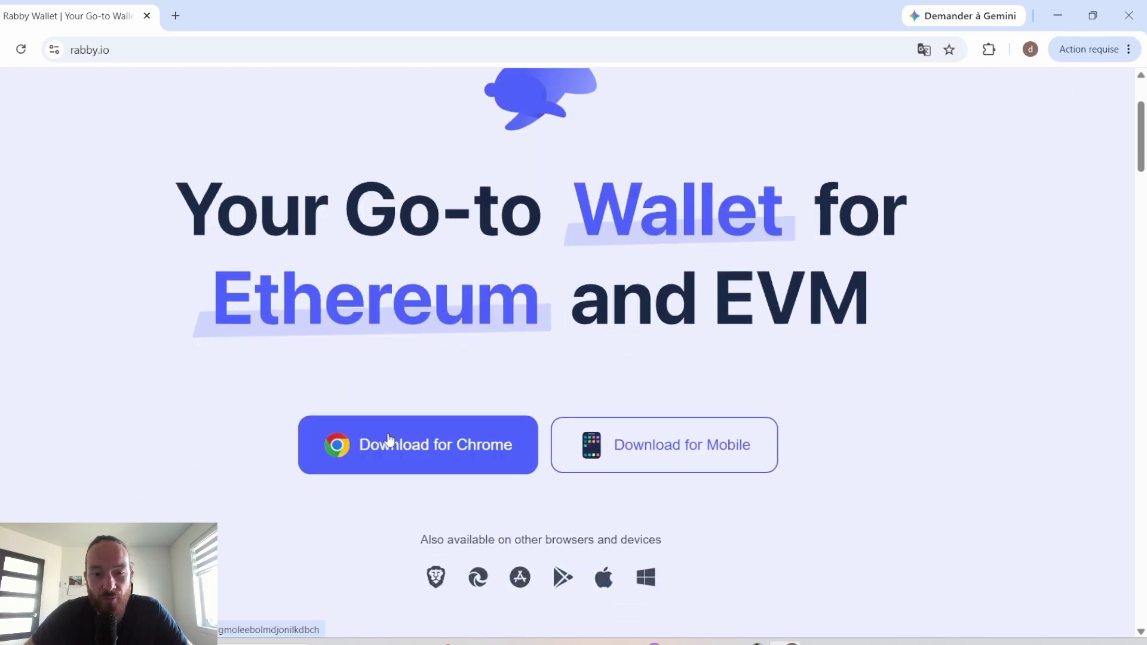
pyautogui.click(431, 453)
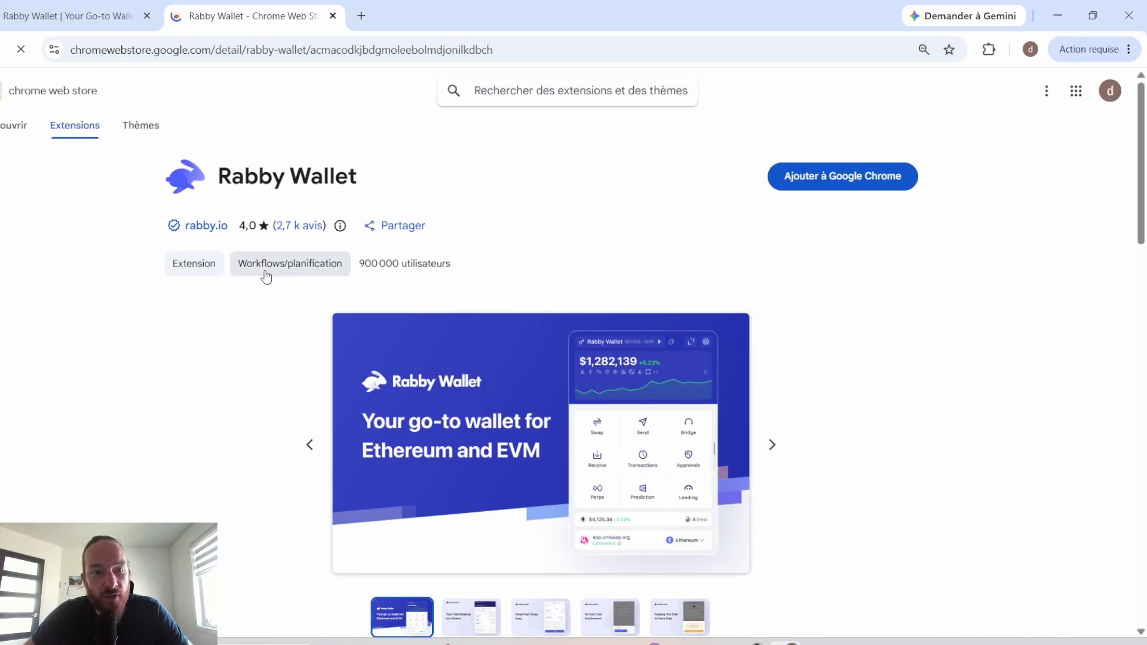
pyautogui.click(855, 174)
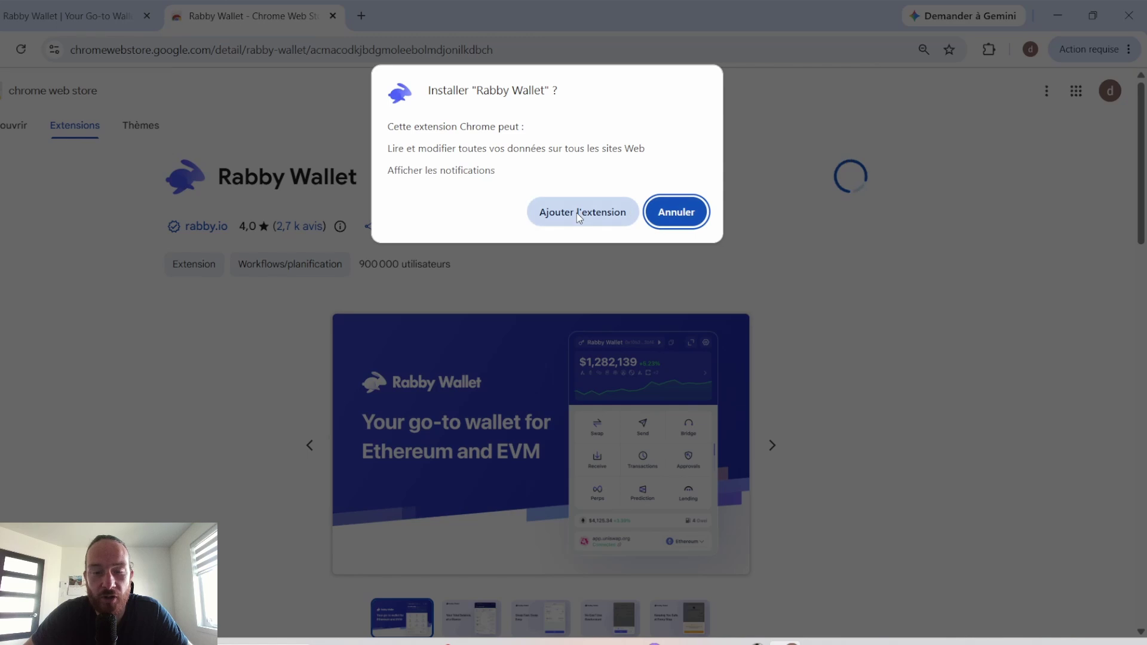
pyautogui.click(578, 214)
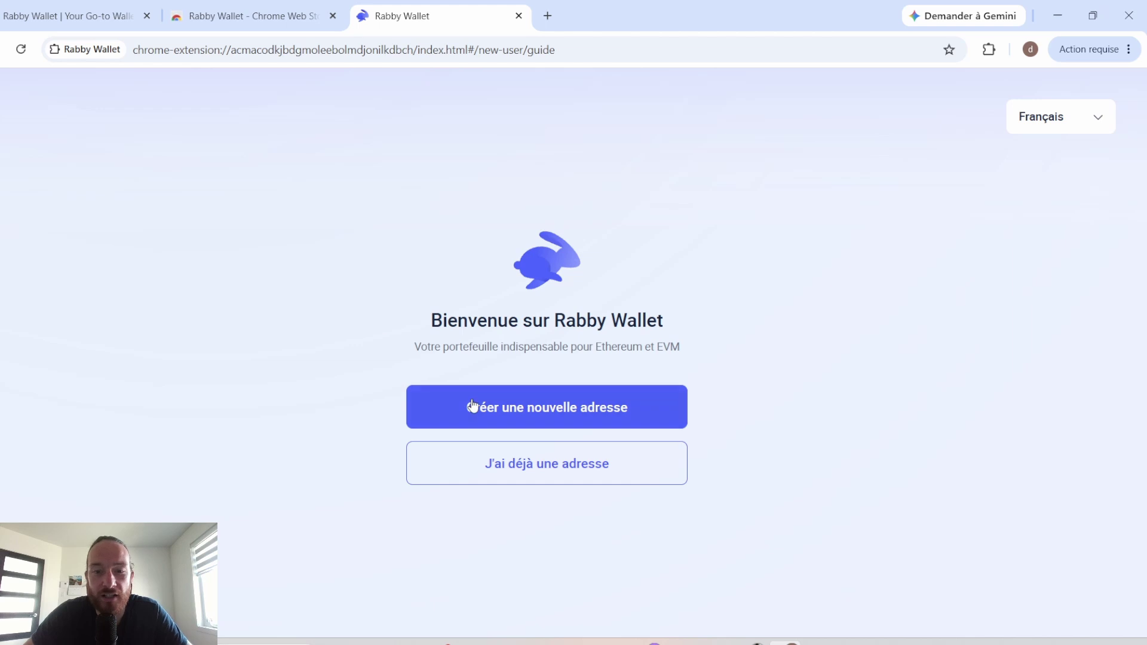
# Step: Create a new address protected by an unlock password, accepting the terms
pyautogui.click(527, 408)
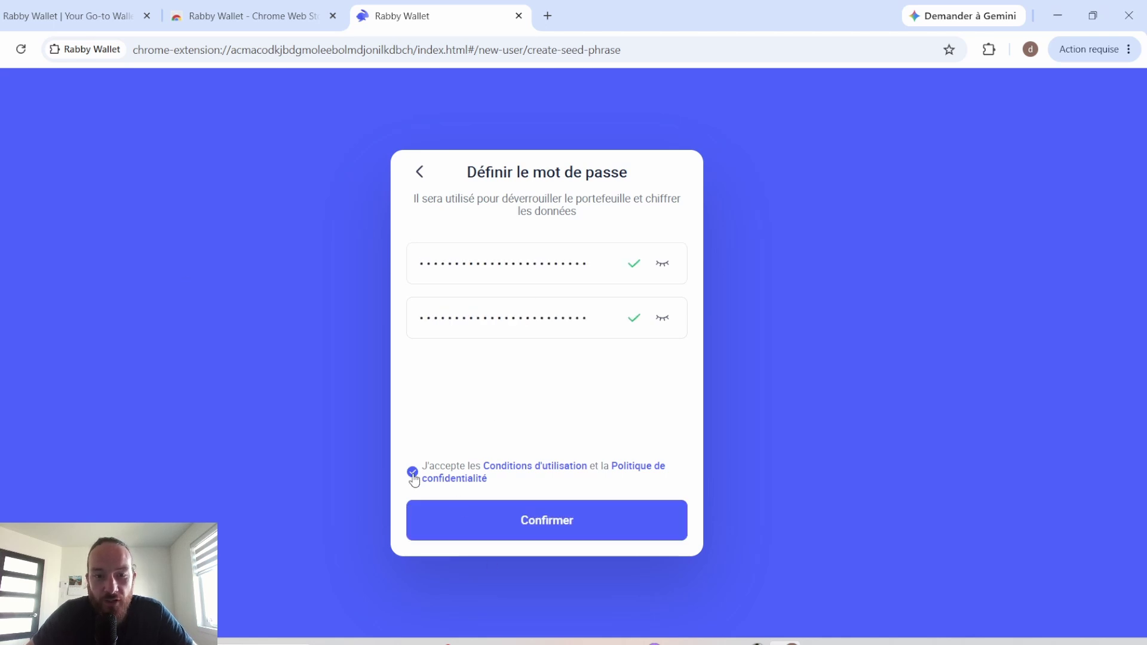
pyautogui.click(542, 521)
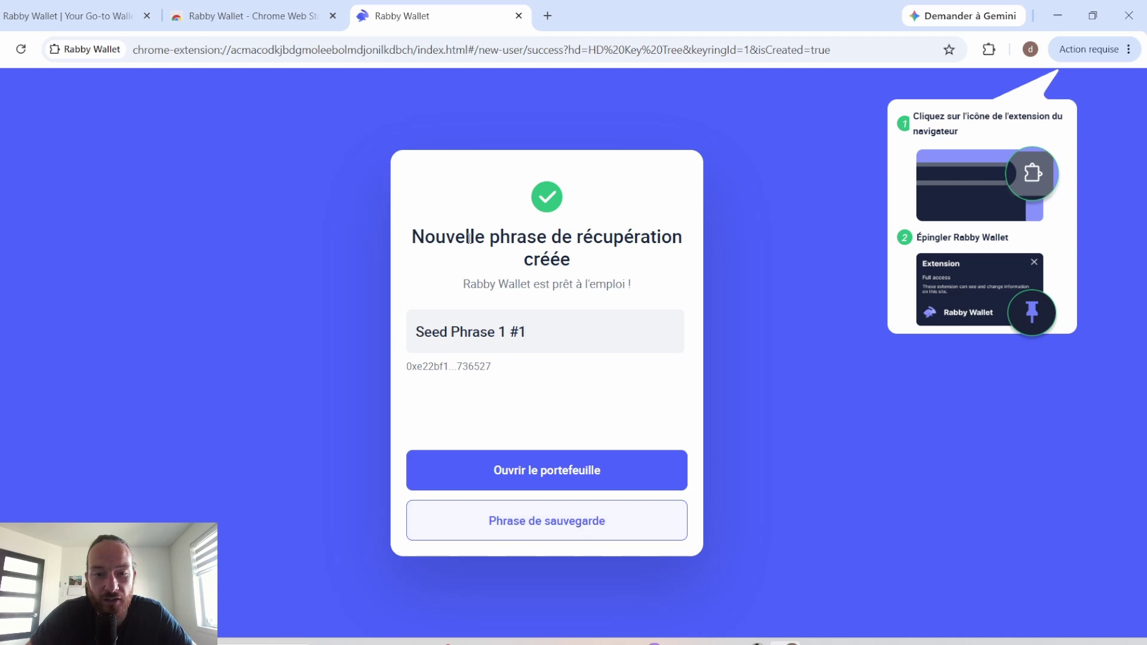
# Step: Rename the account to the owner's name, copy the 12-word seed phrase and mark it saved
pyautogui.moveTo(544, 330); pyautogui.dragTo(117, 326)
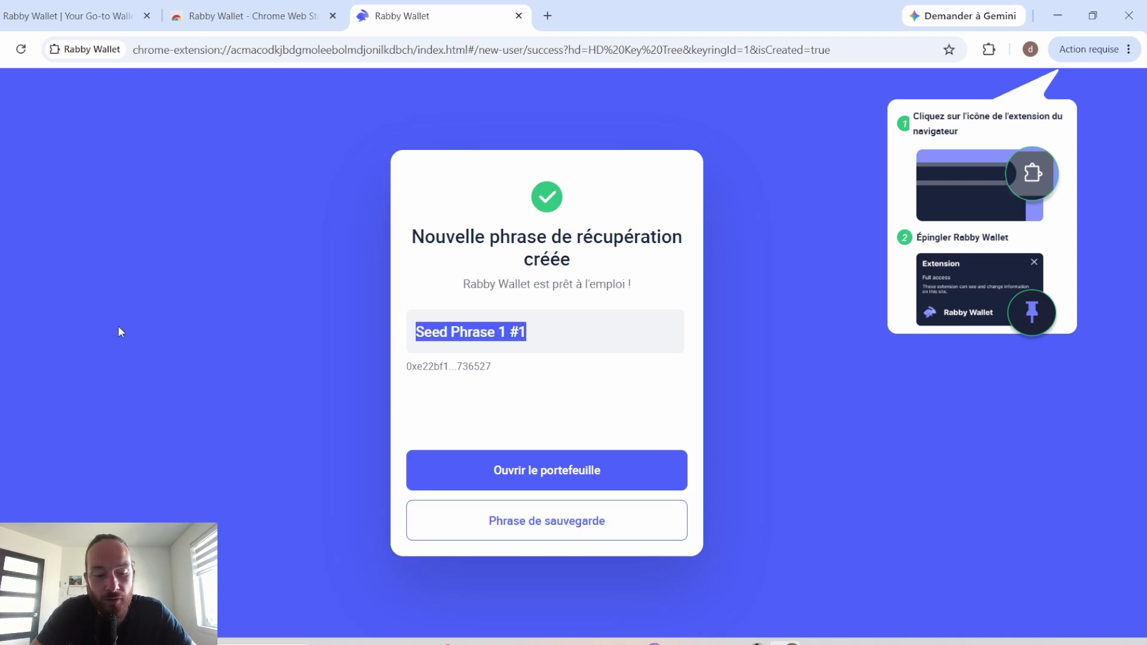
pyautogui.write('Rabby 1 ')
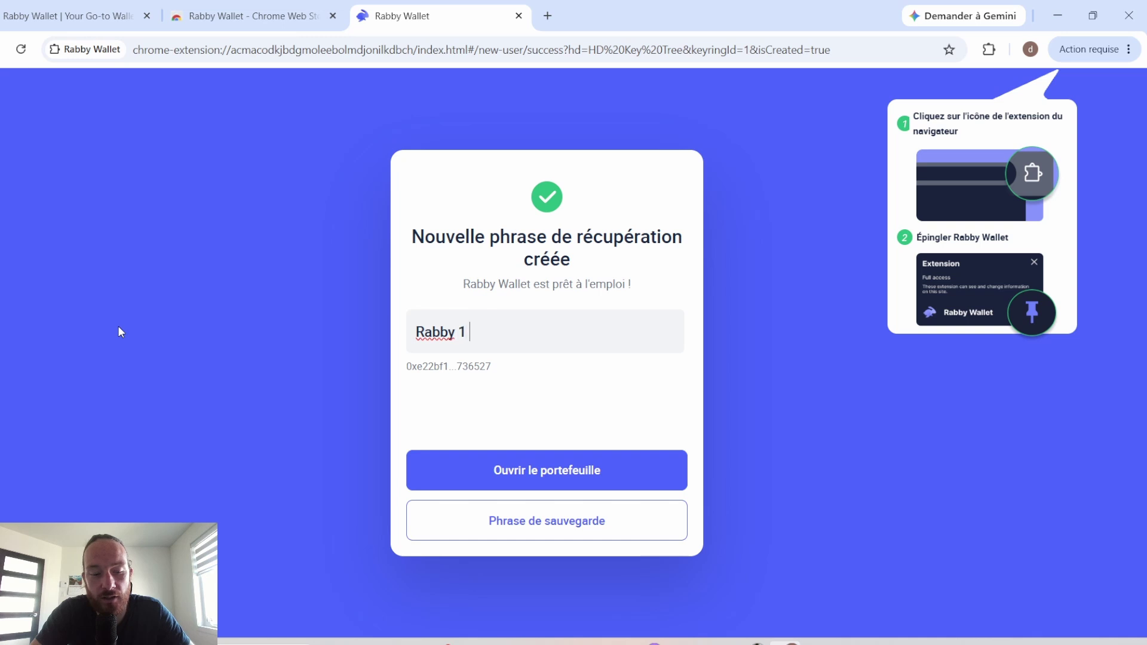
pyautogui.write('David')
pyautogui.click(605, 521)
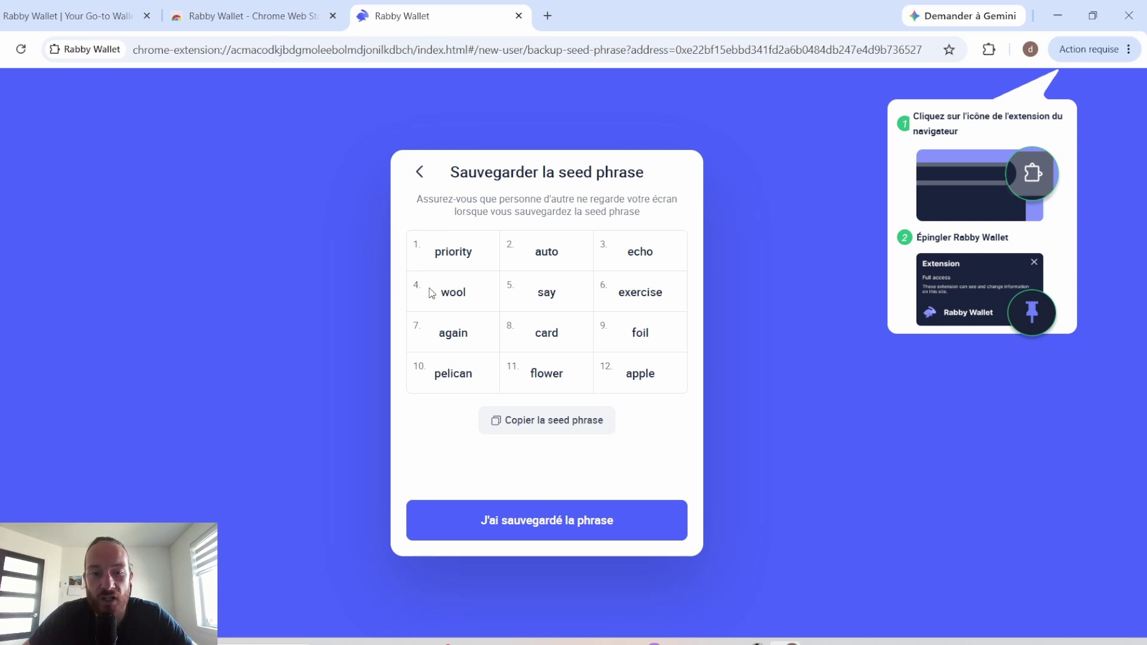
pyautogui.click(544, 428)
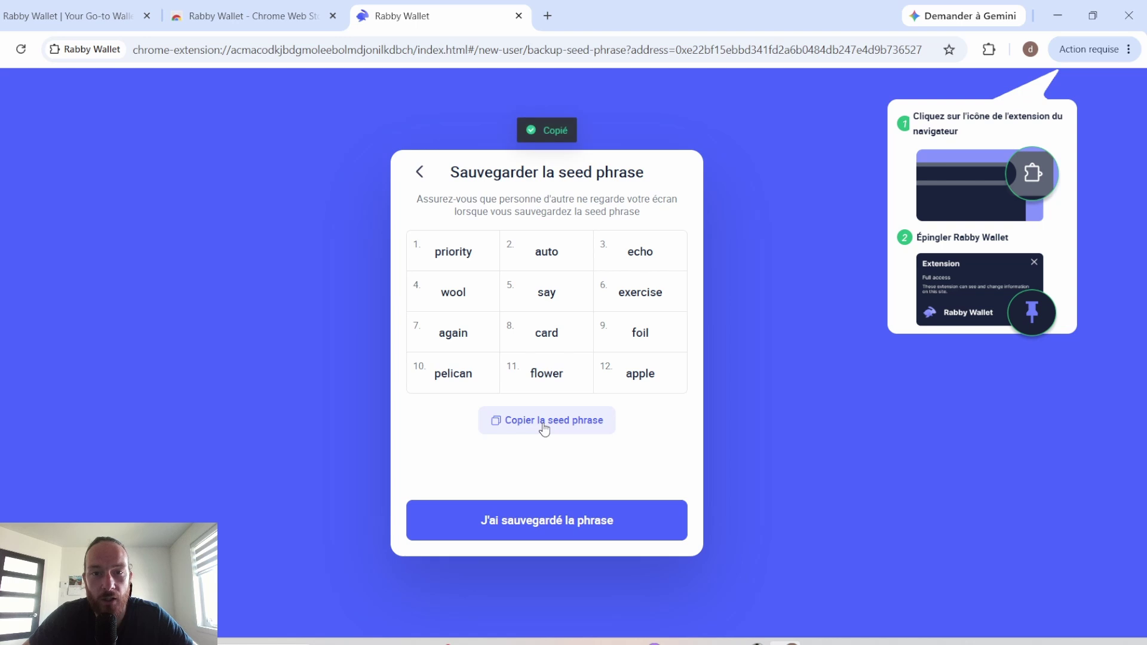
pyautogui.click(542, 520)
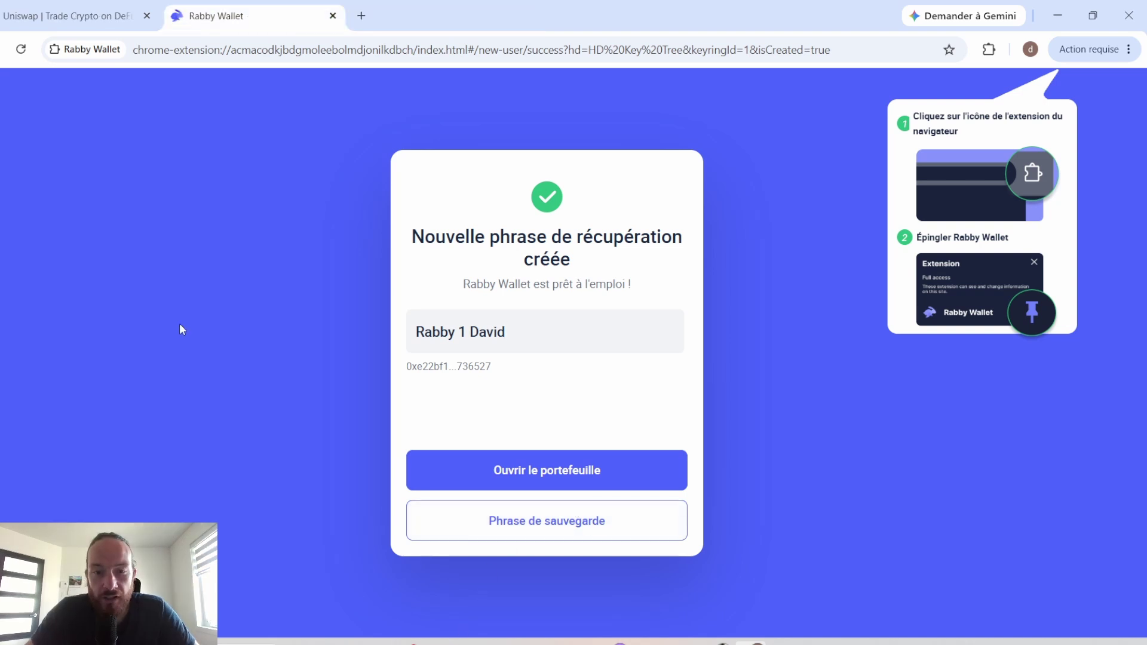
# Step: Open the dashboard and copy the wallet's receiving address
pyautogui.click(640, 457)
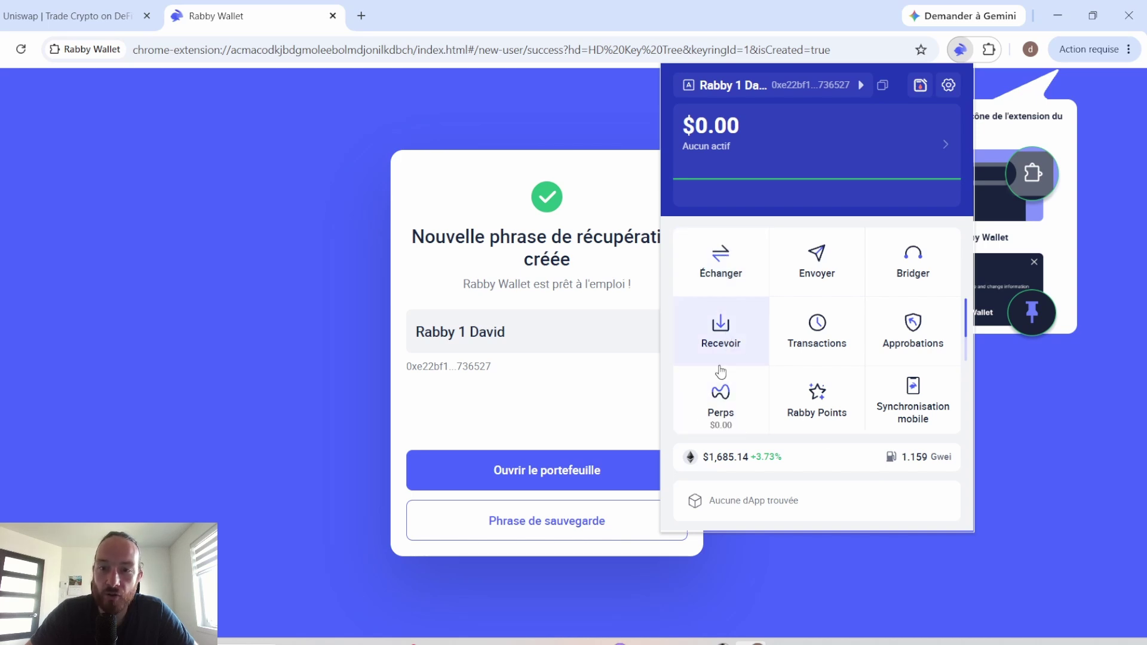
pyautogui.click(714, 322)
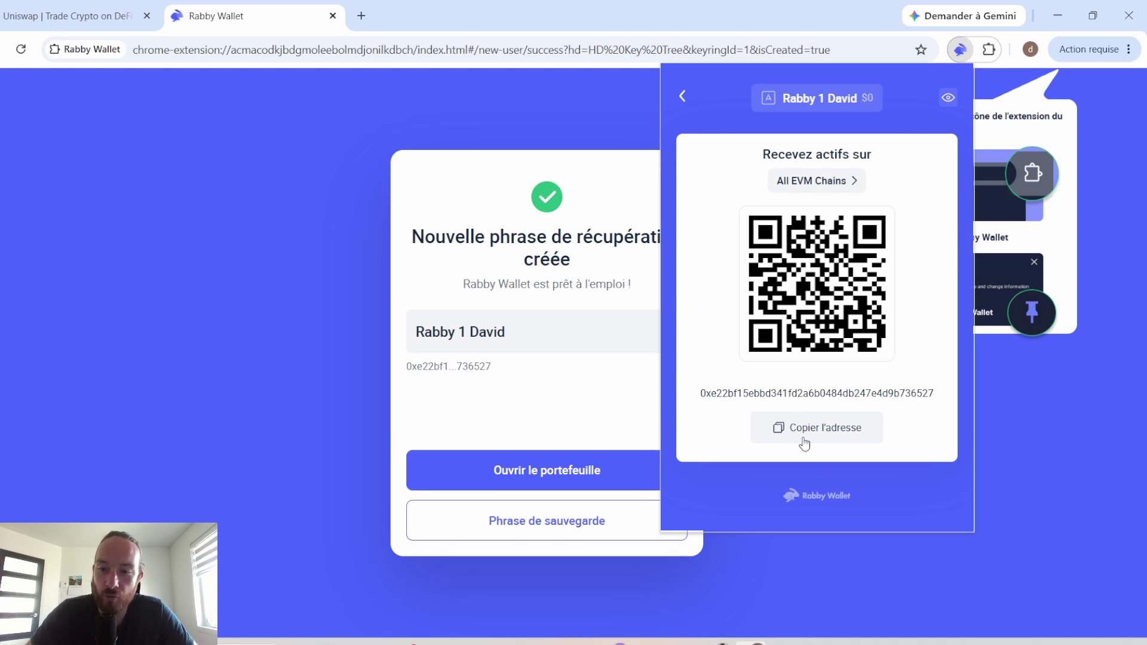
pyautogui.click(840, 445)
# Step: Check the token list and transaction history, unhiding flagged transactions to reveal the 0.4539 POL deposit
pyautogui.click(960, 49)
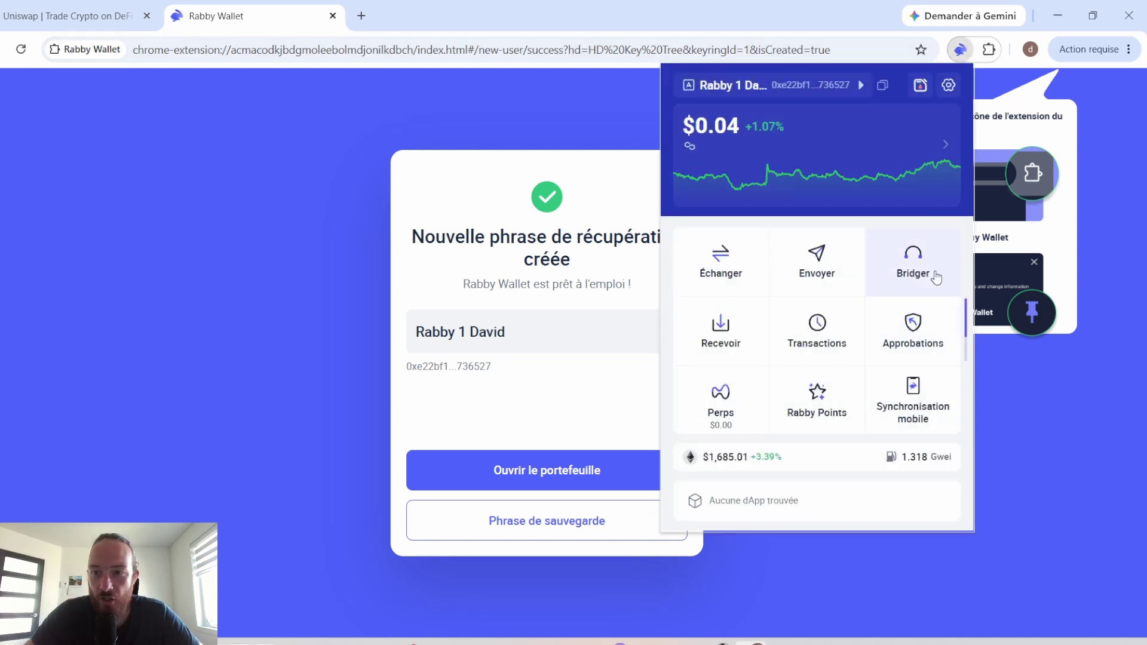
pyautogui.click(927, 149)
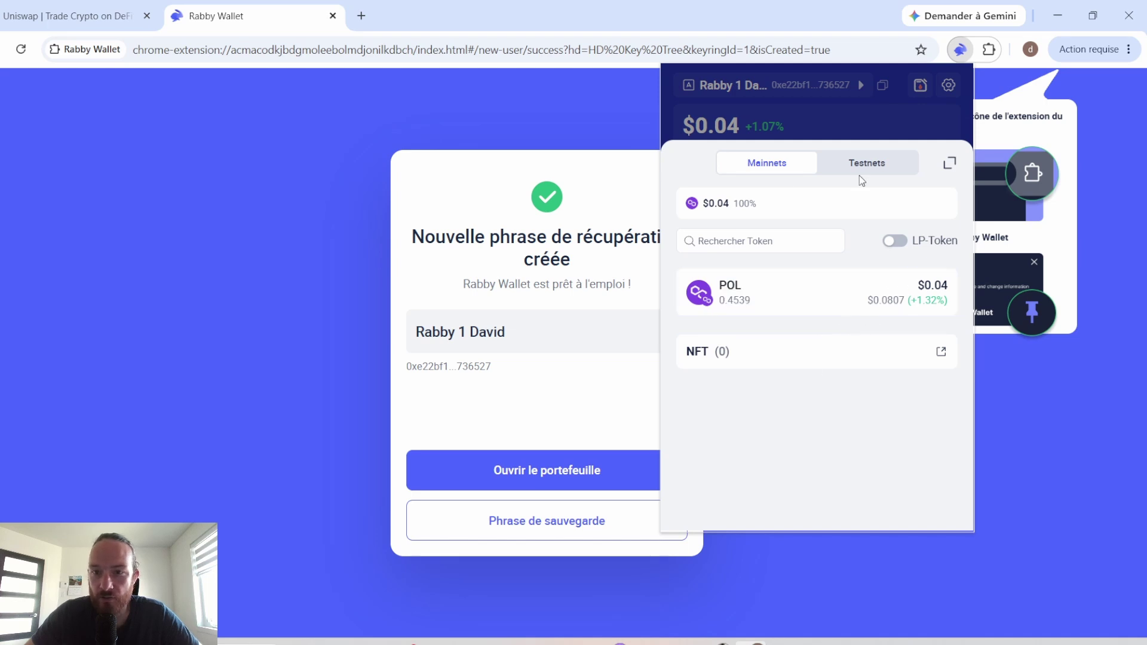
pyautogui.click(891, 124)
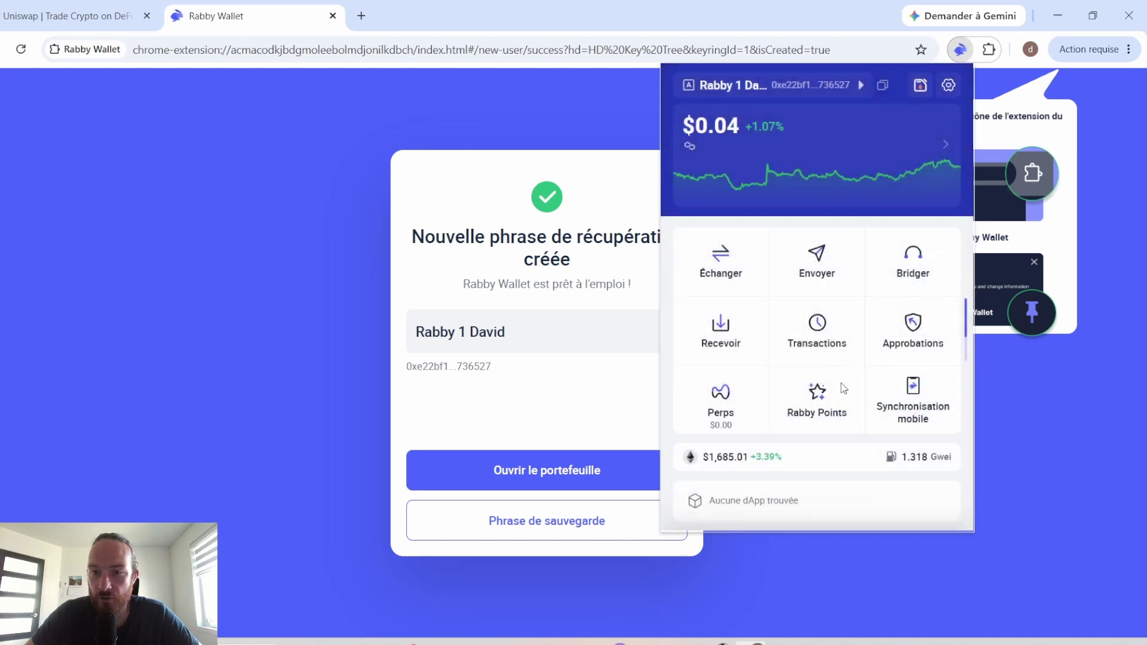
pyautogui.click(803, 339)
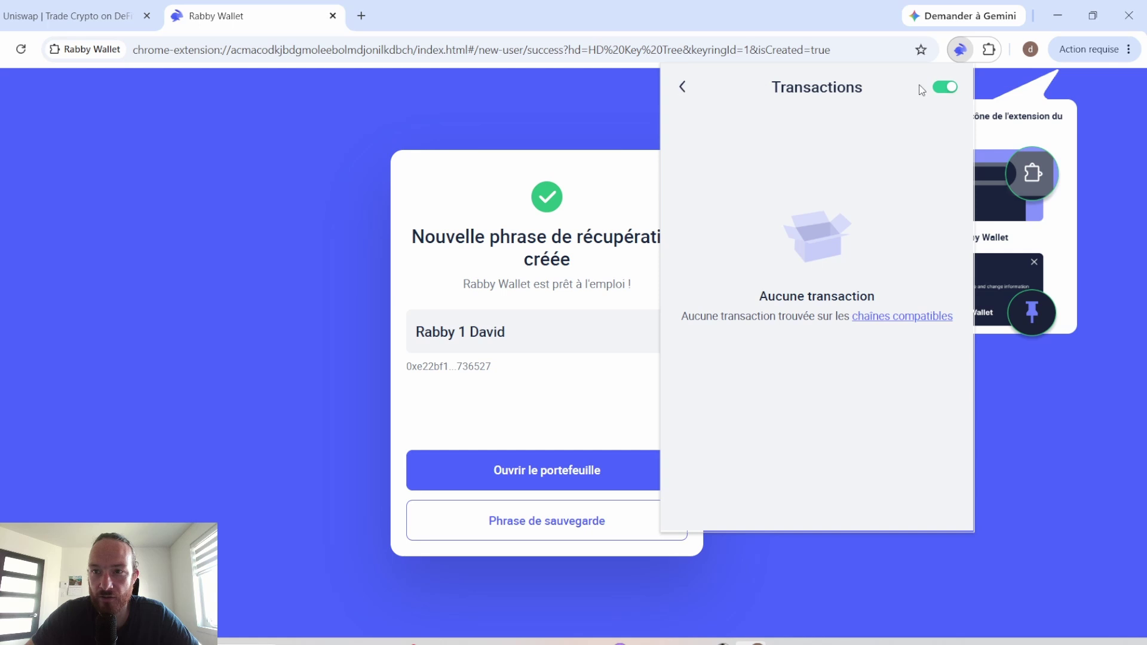
pyautogui.click(945, 88)
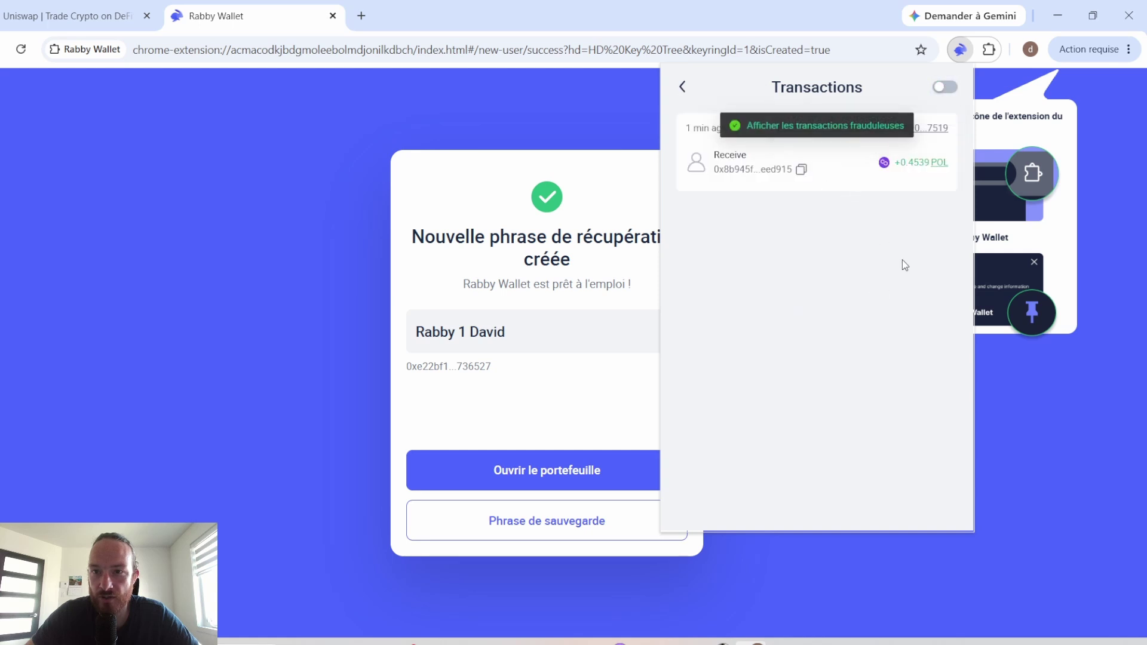
pyautogui.click(683, 88)
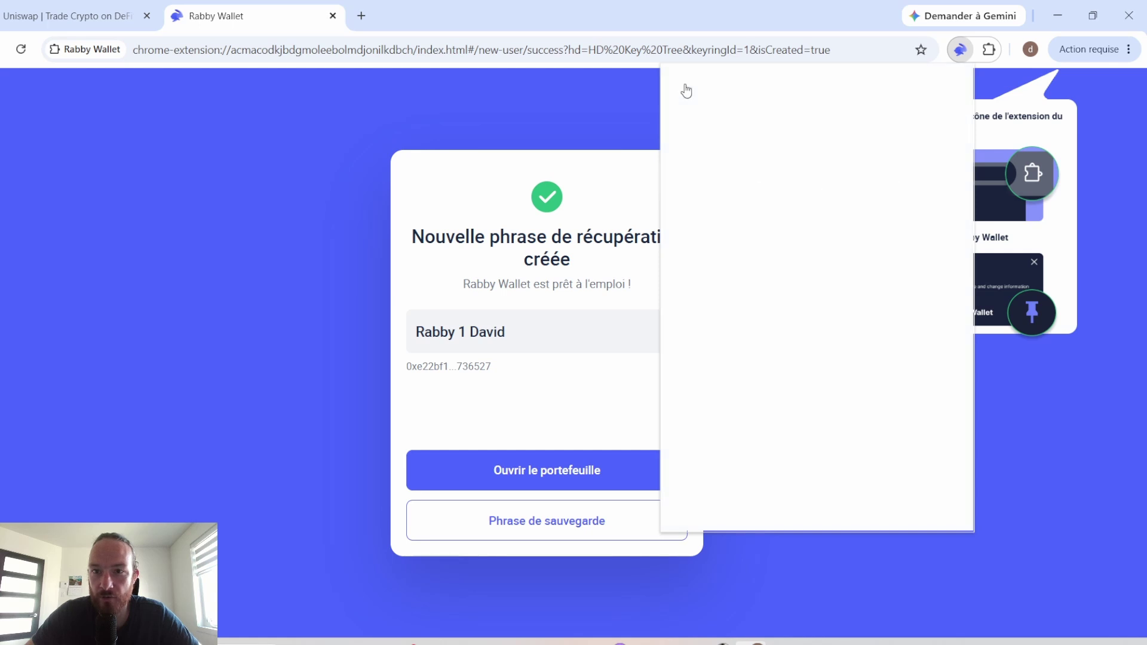
# Step: Pin Rabby Wallet to the browser toolbar and open it from there
pyautogui.click(987, 51)
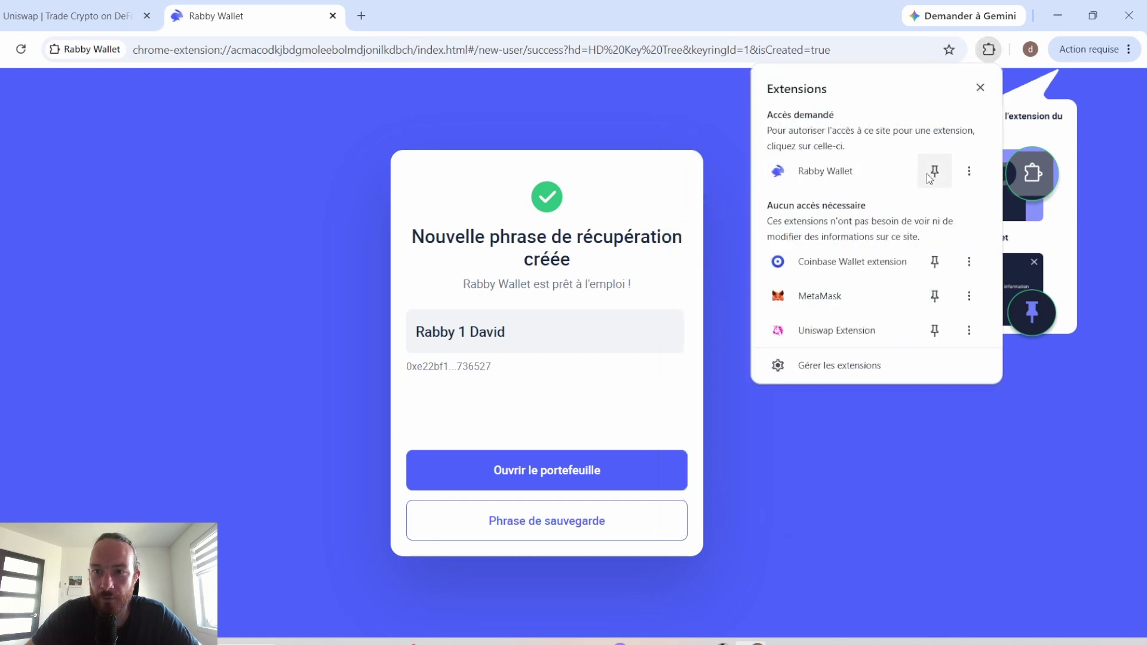
pyautogui.click(935, 171)
pyautogui.click(875, 534)
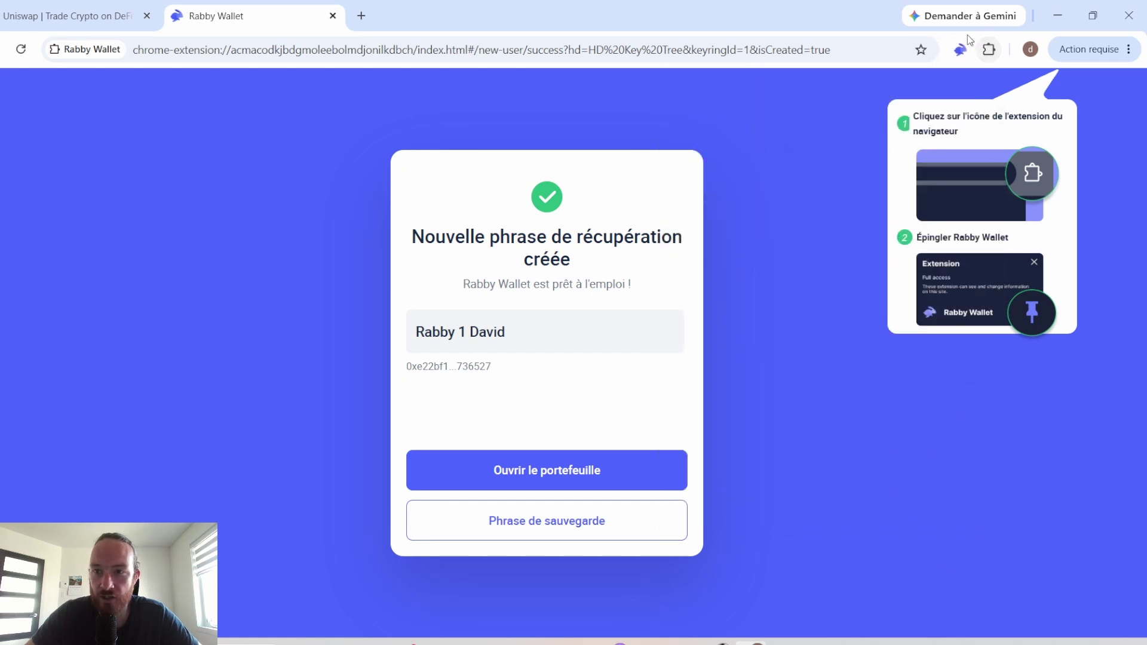
pyautogui.click(960, 49)
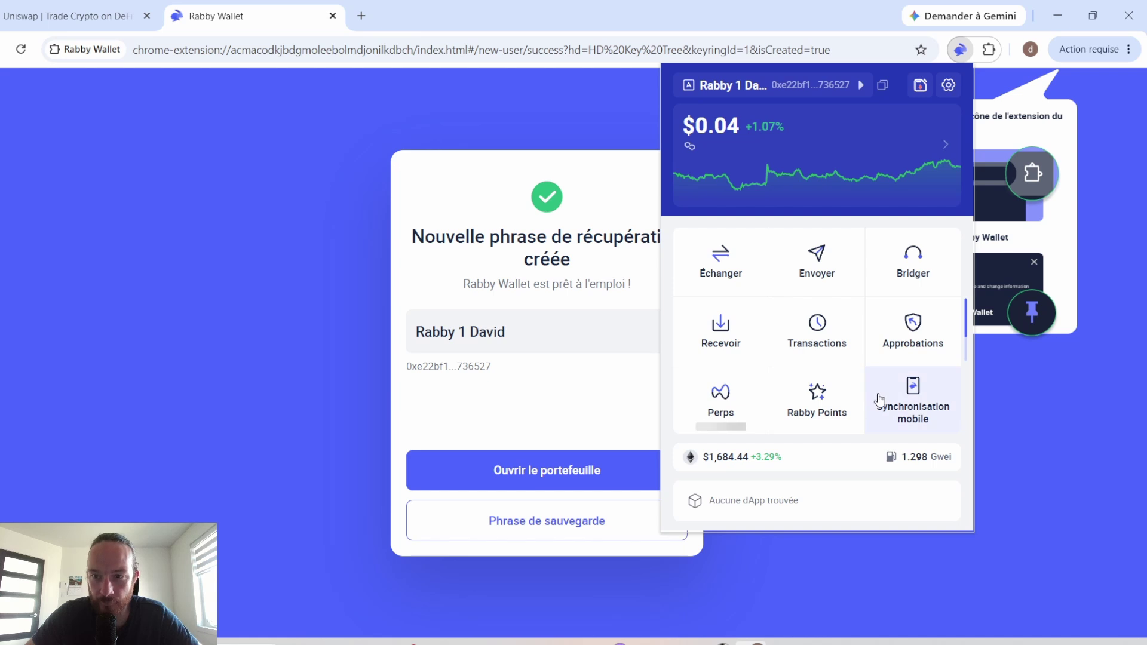
# Step: Choose POL from all chains as the token to send and open the recipient address picker
pyautogui.click(815, 258)
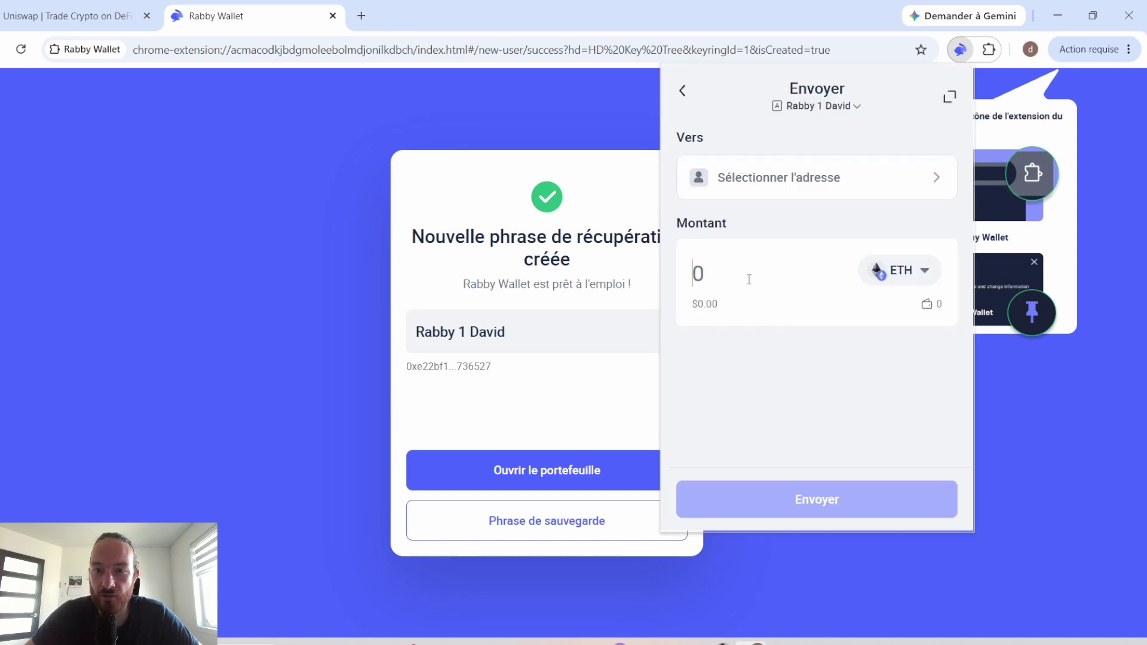
pyautogui.click(887, 274)
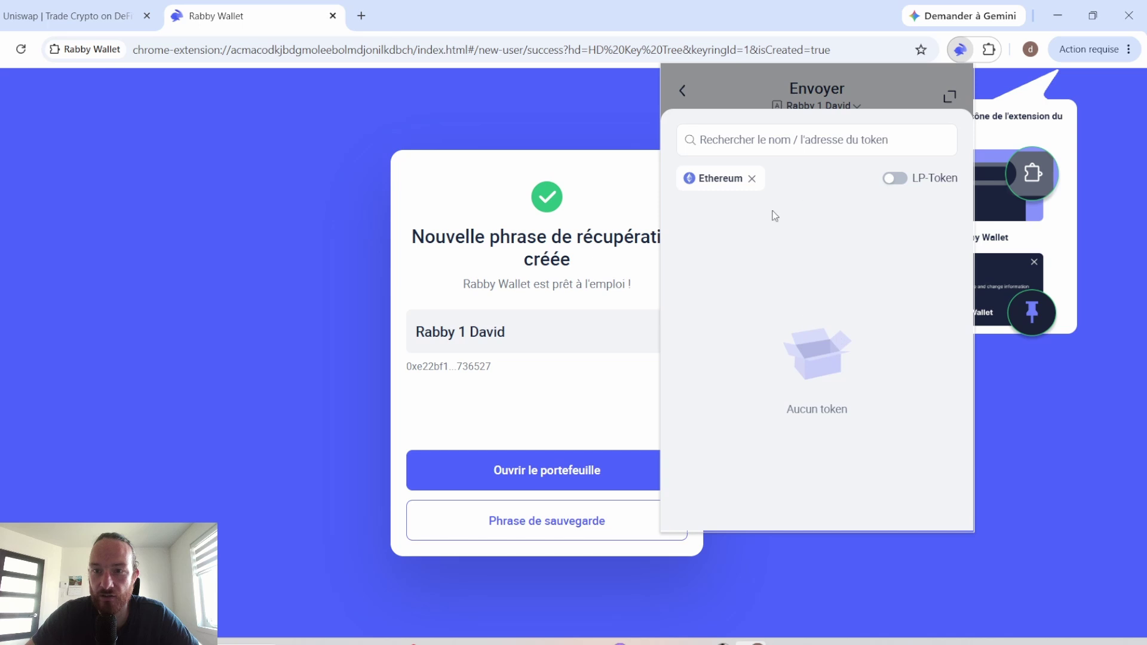
pyautogui.click(752, 178)
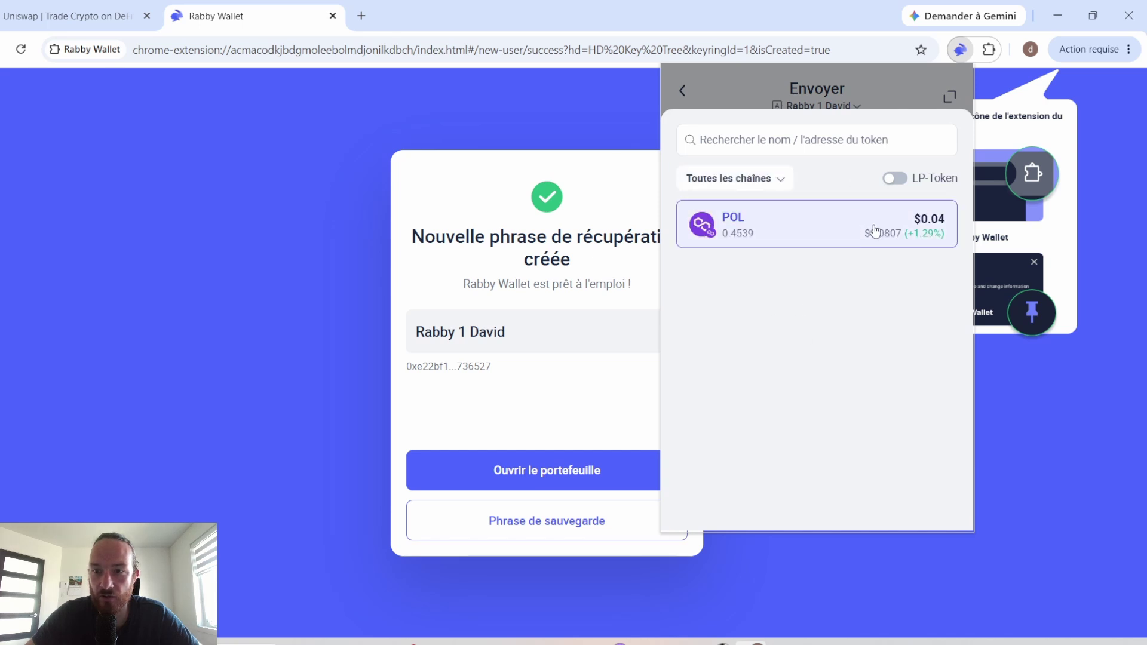
pyautogui.click(899, 234)
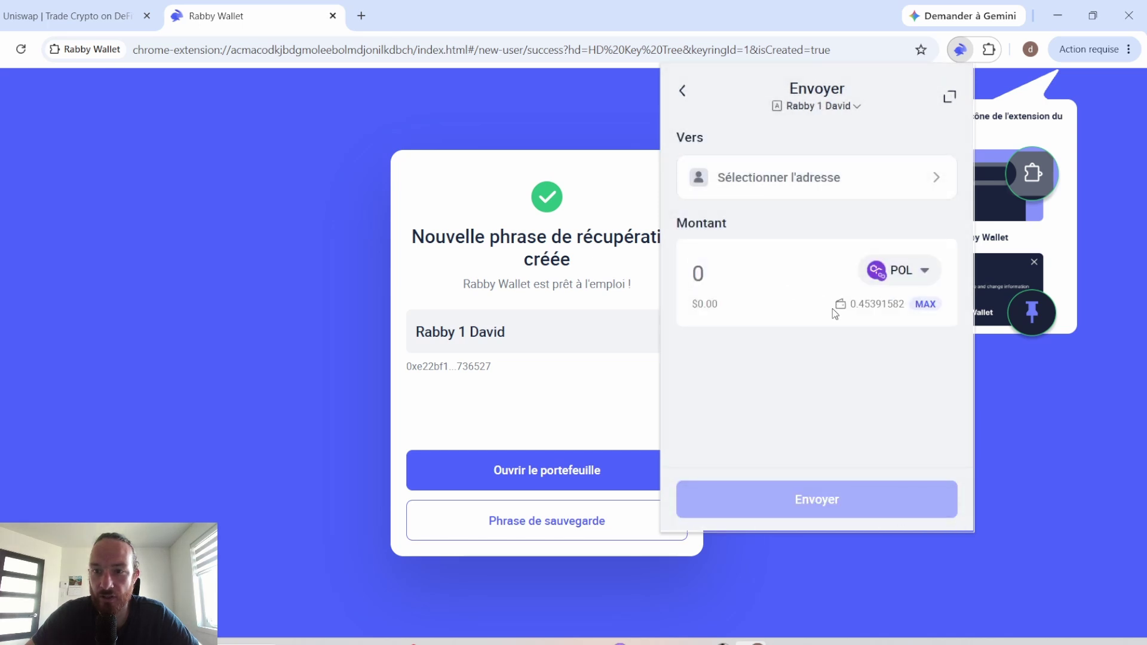
pyautogui.click(887, 180)
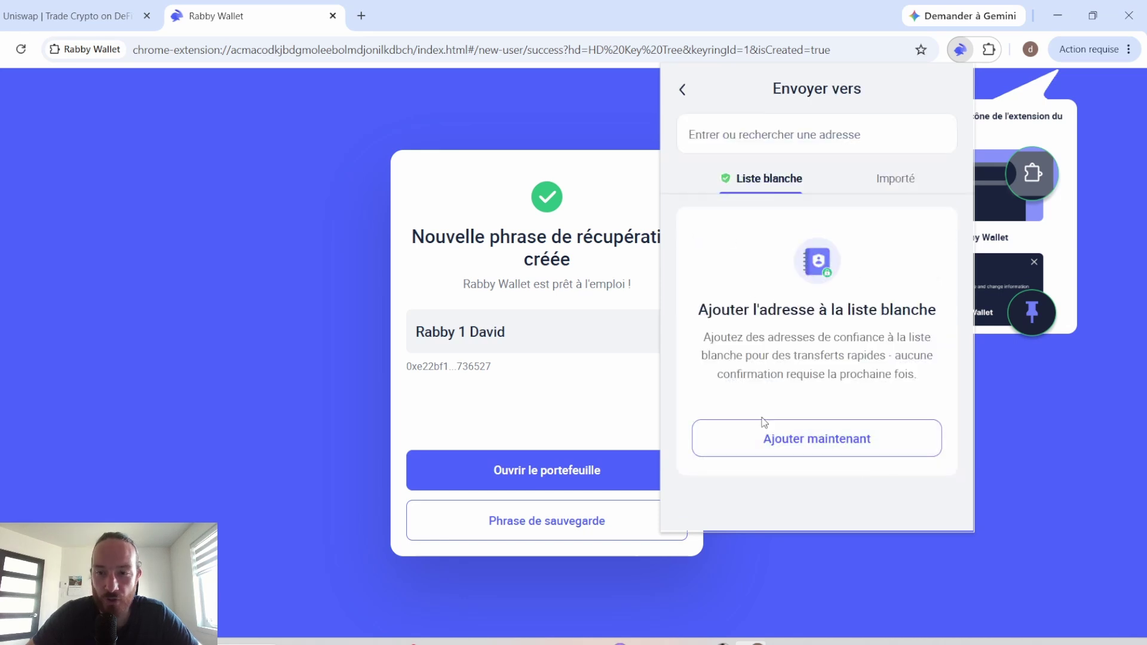
# Step: Add a whitelist entry with the pasted MetaMask address and its owner's name label, no exchange, and submit
pyautogui.click(811, 445)
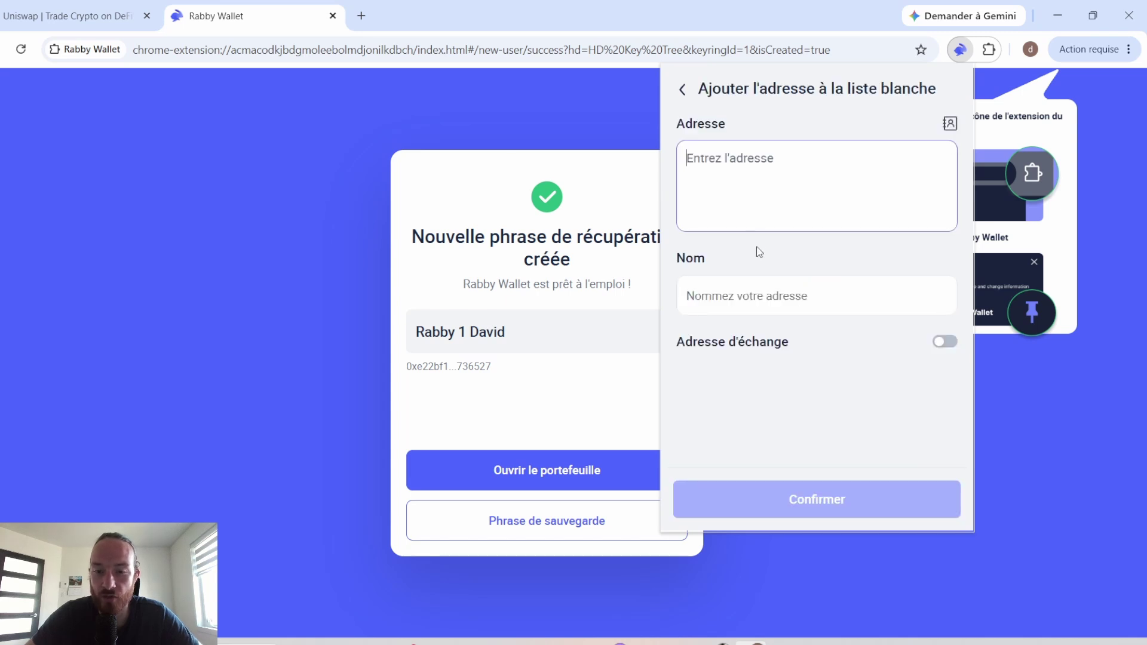
pyautogui.write('0x8b945FC6ebD0a1029cf5390Fc6F9b0A176EeD915')
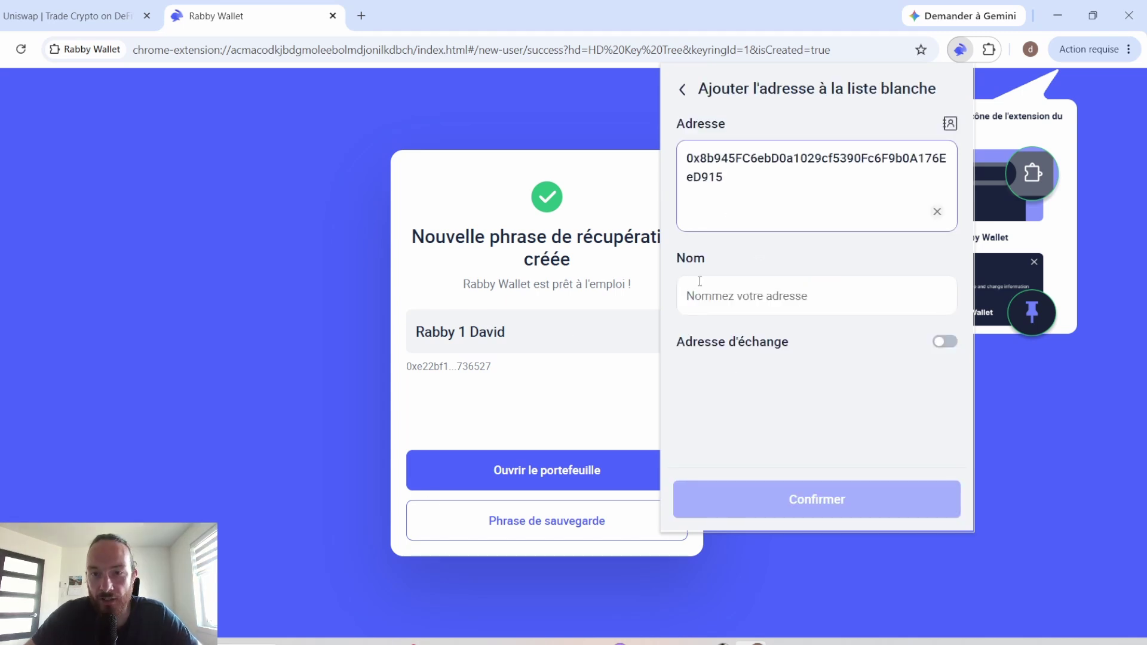
pyautogui.click(759, 298)
pyautogui.write('M')
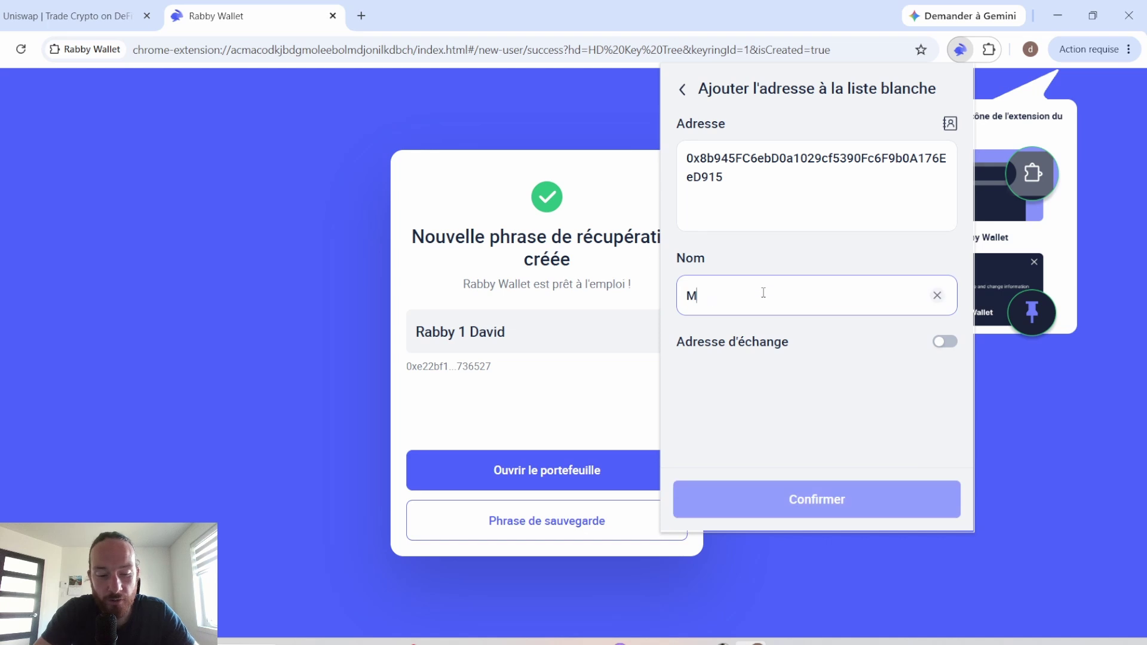
pyautogui.write('eta')
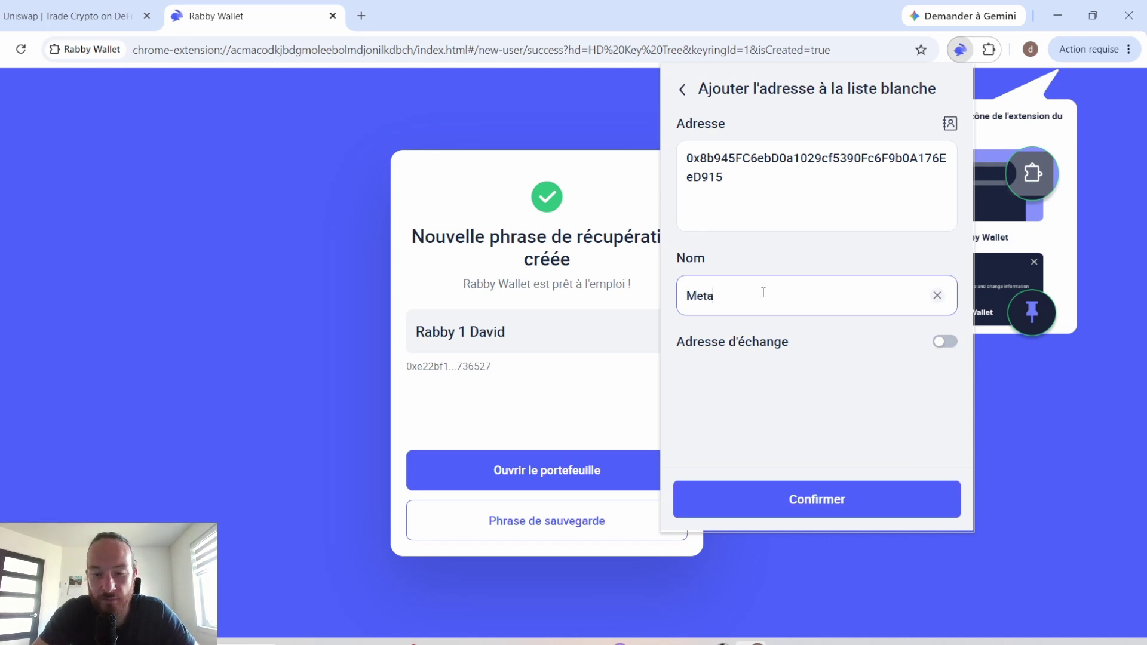
pyautogui.write('mask D')
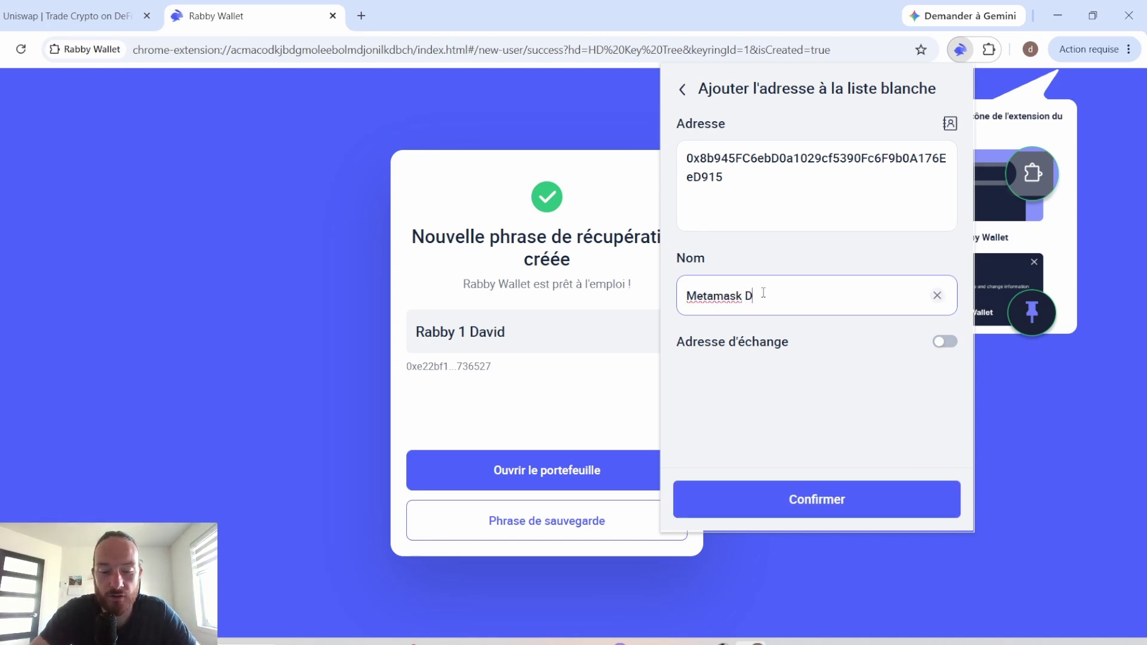
pyautogui.write('avid')
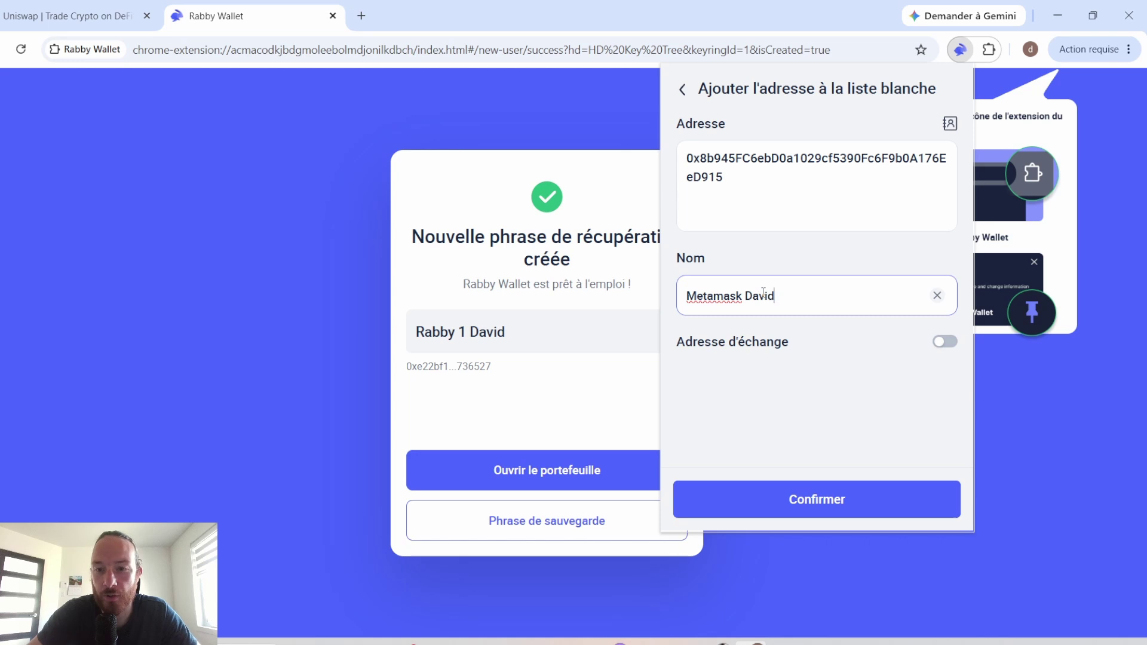
pyautogui.click(949, 342)
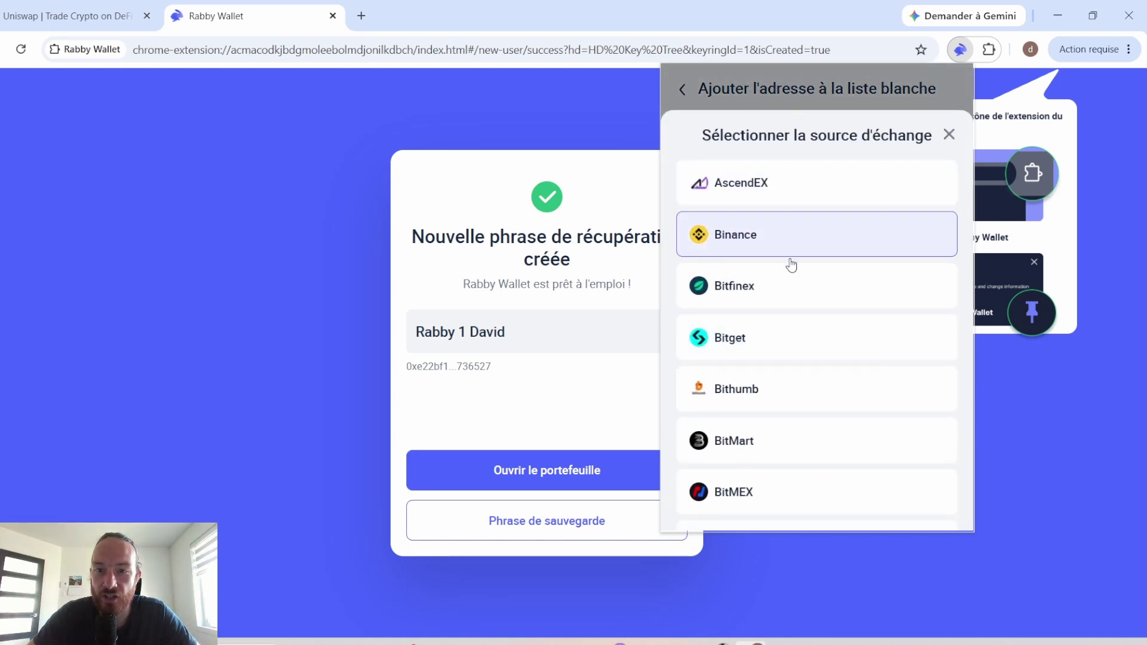
pyautogui.scroll(-4, 764, 417)
pyautogui.scroll(5, 764, 417)
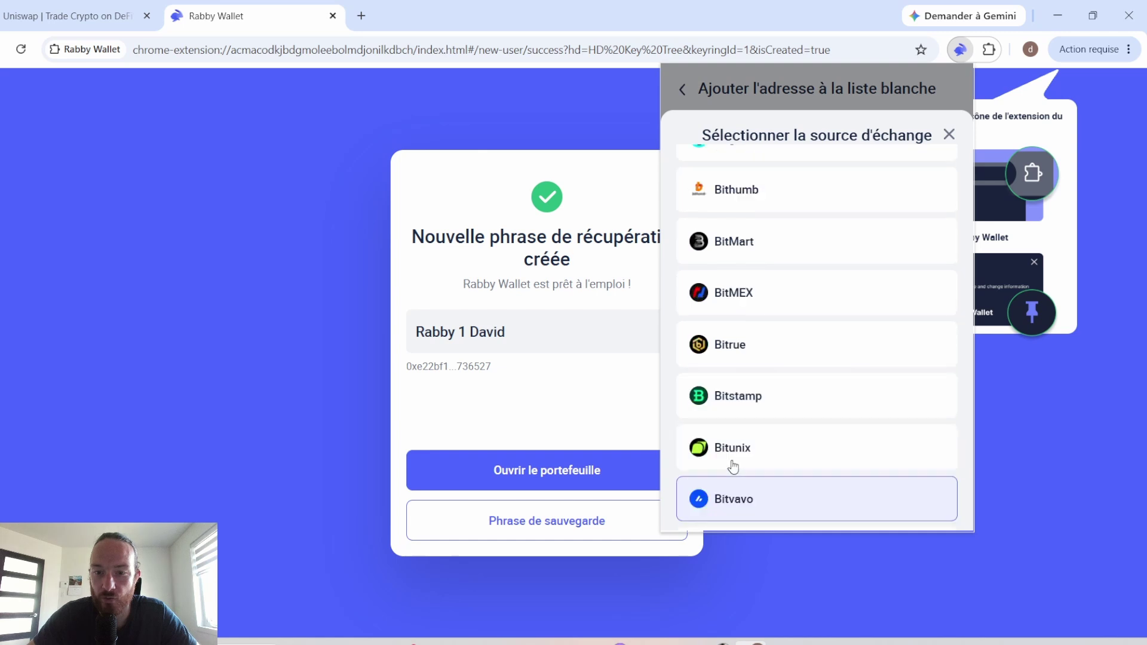
pyautogui.click(949, 135)
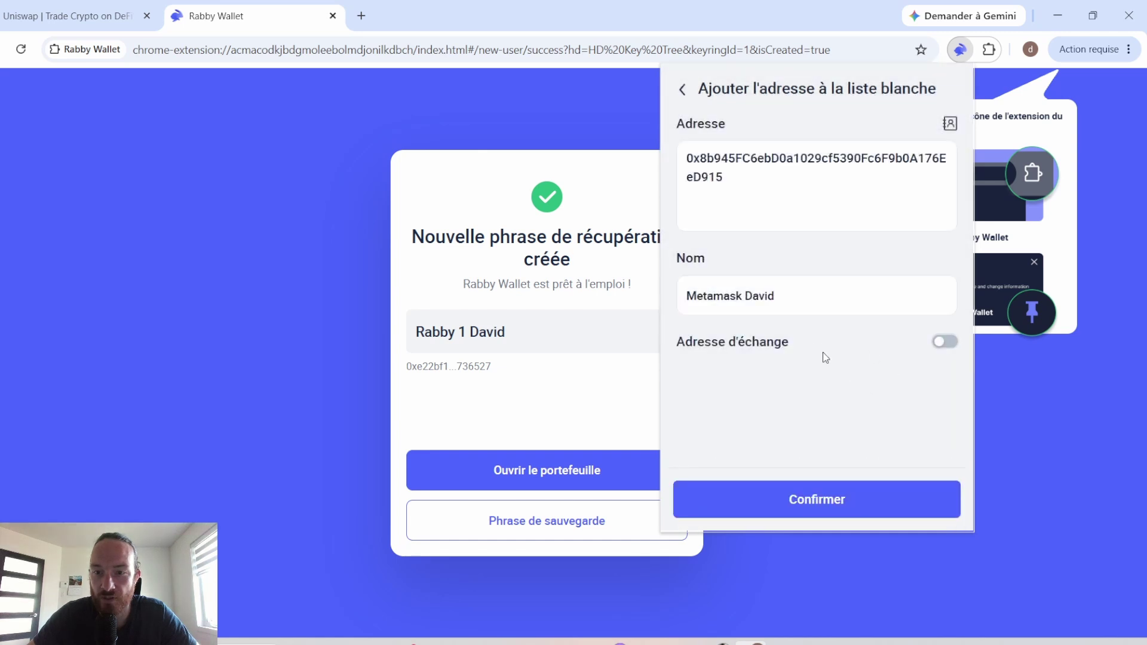
pyautogui.click(814, 501)
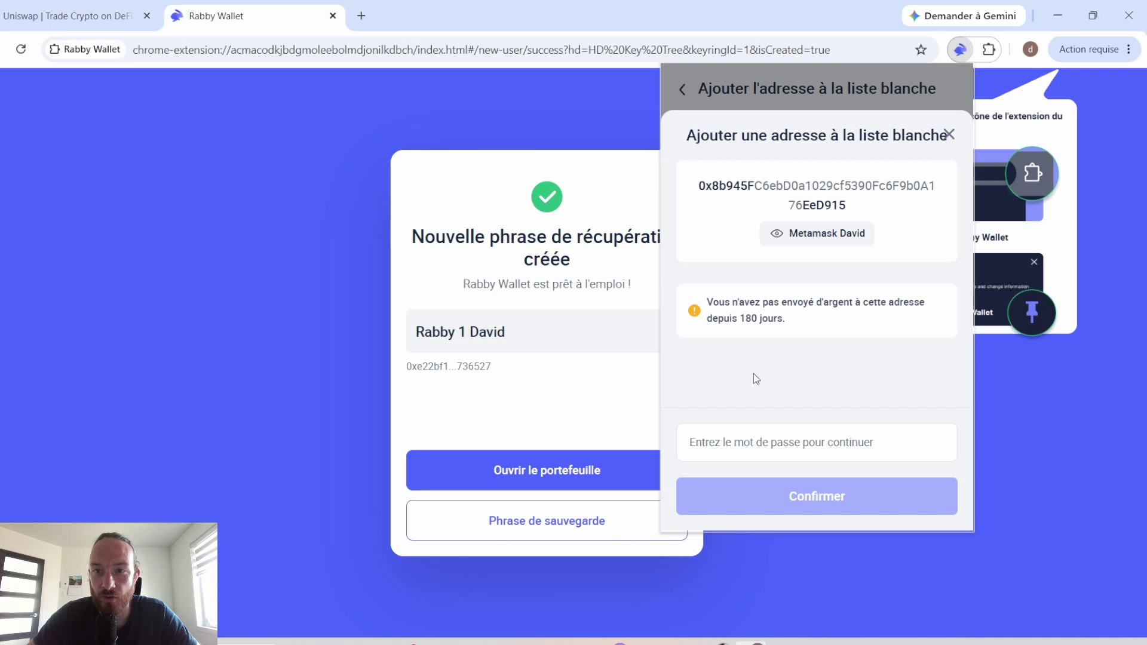
# Step: Approve the whitelist entry with the wallet password, then check the recipient picker's Imported tab
pyautogui.click(783, 448)
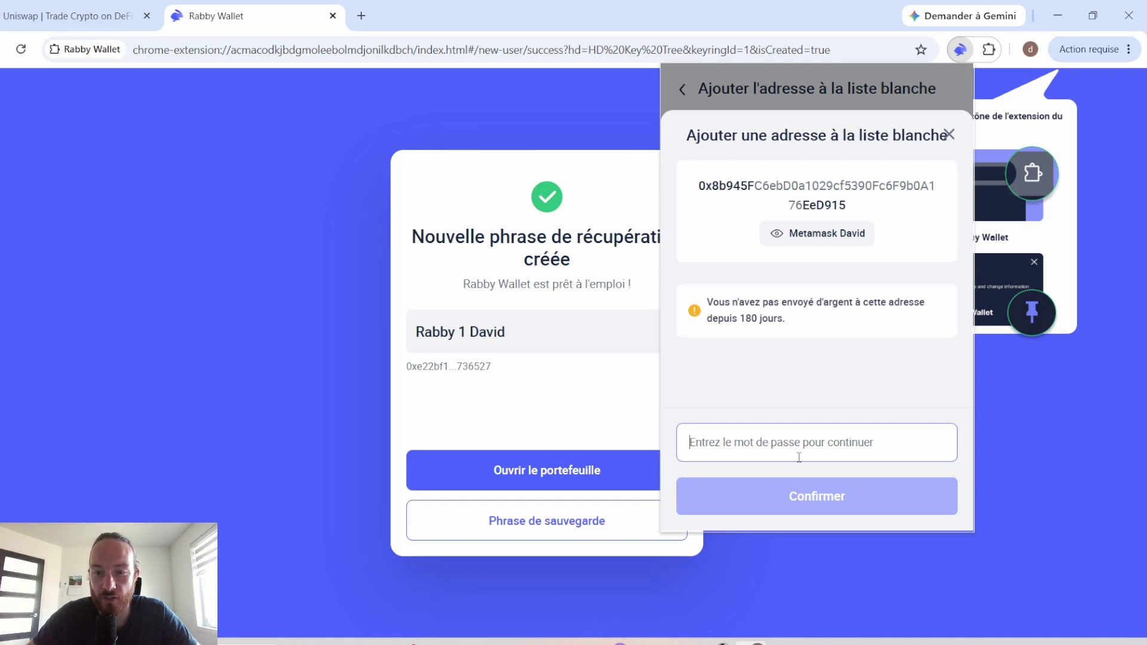
pyautogui.hotkey('ctrl', 'v')
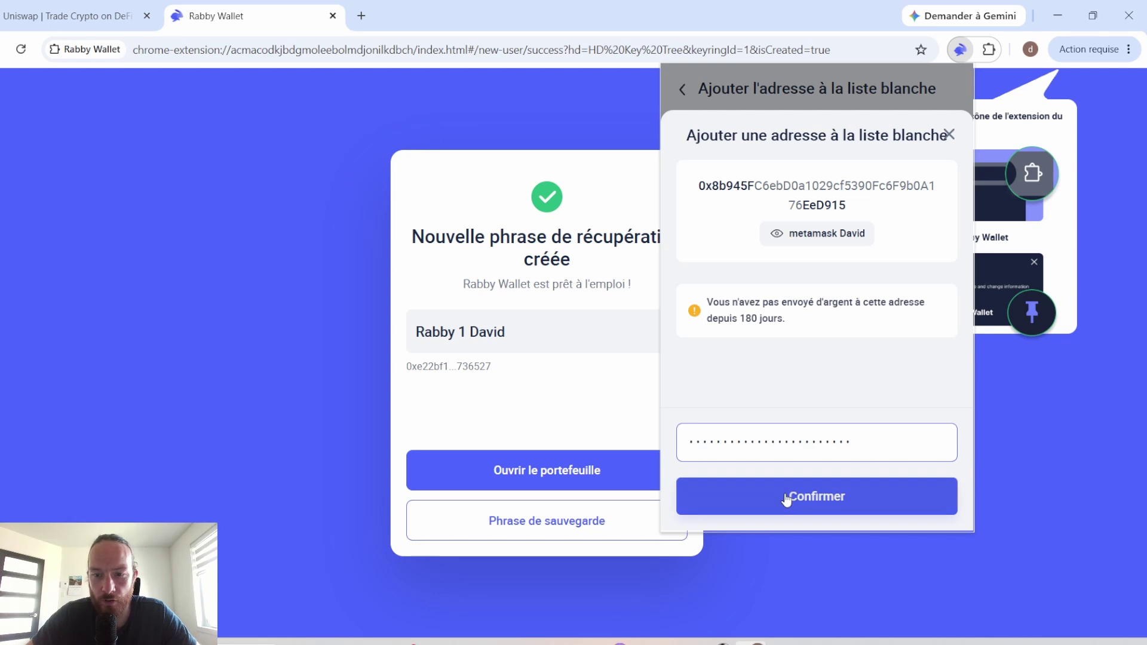
pyautogui.click(787, 497)
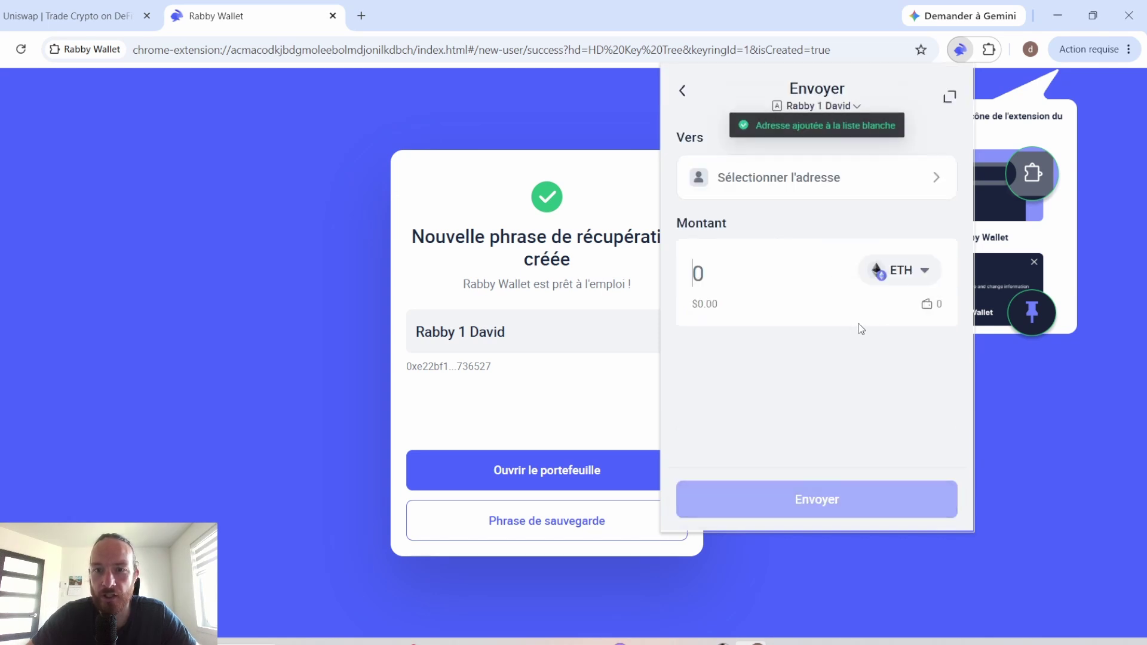
pyautogui.click(840, 179)
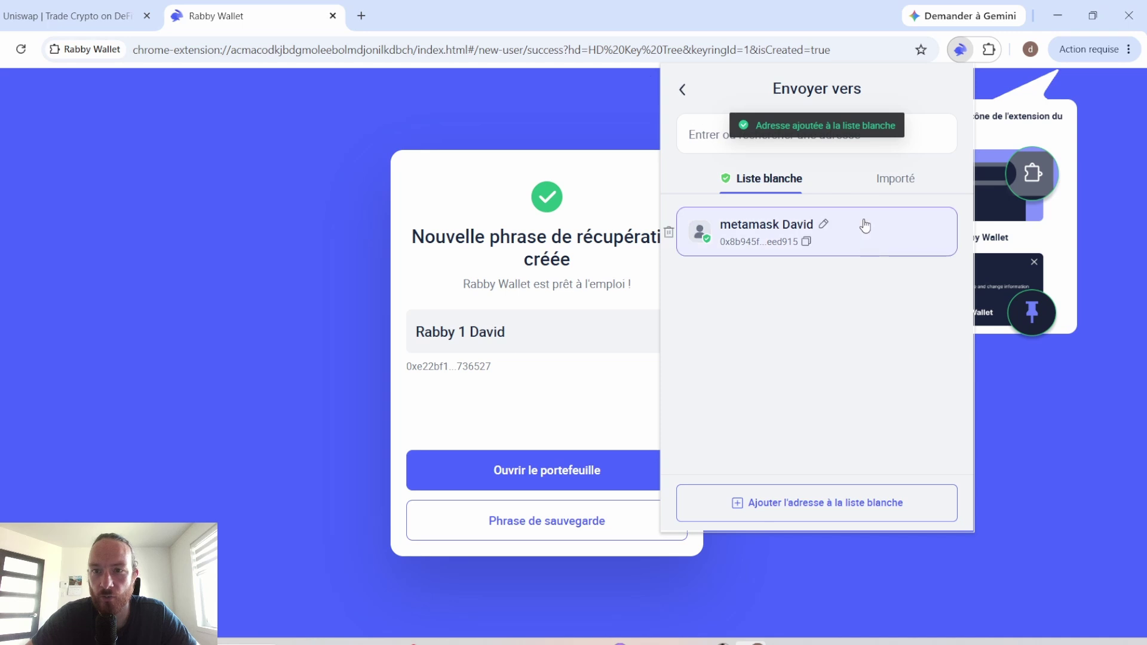
pyautogui.click(890, 178)
# Step: Back on the send form, search 'pol' across all chains and select POL as the token
pyautogui.click(783, 178)
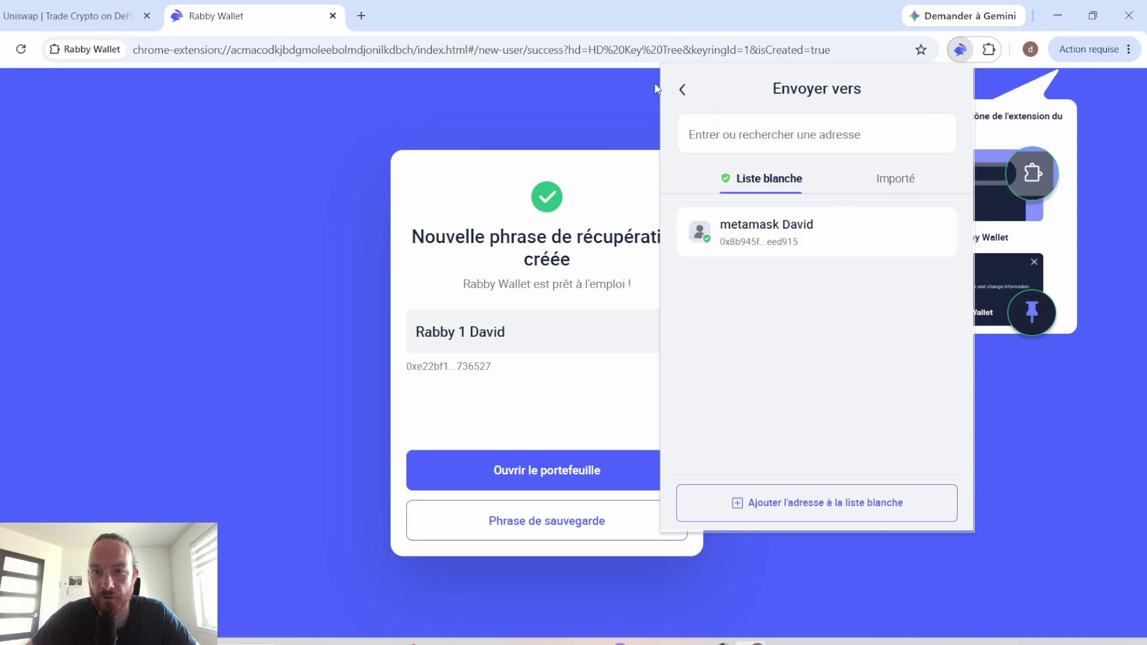
pyautogui.click(682, 90)
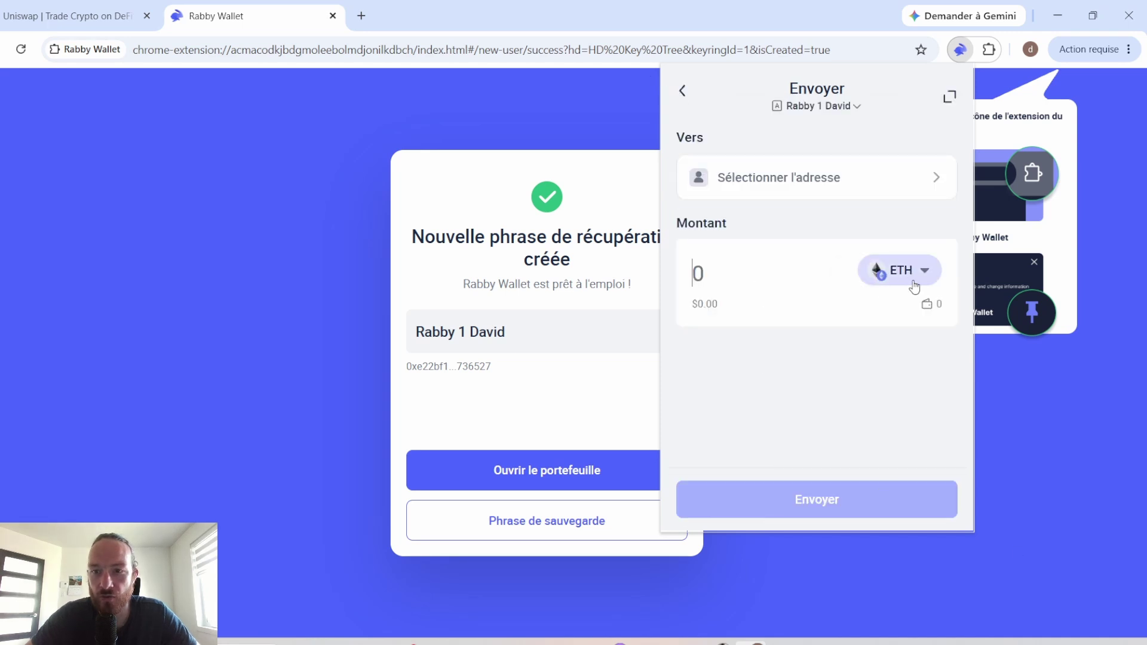
pyautogui.click(905, 272)
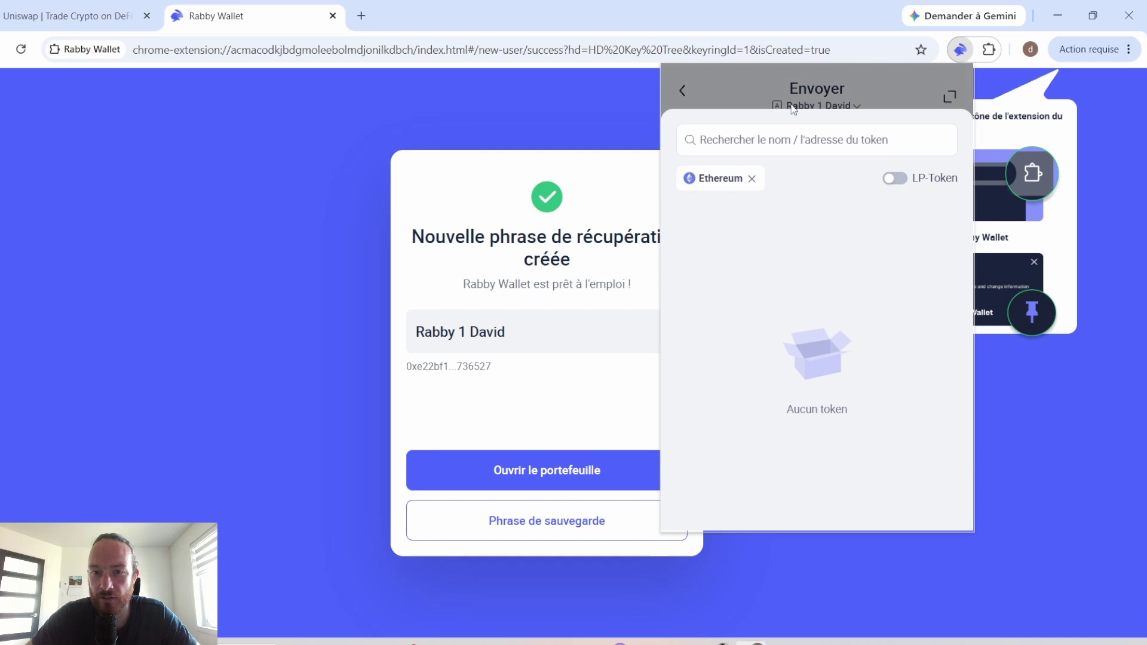
pyautogui.click(783, 77)
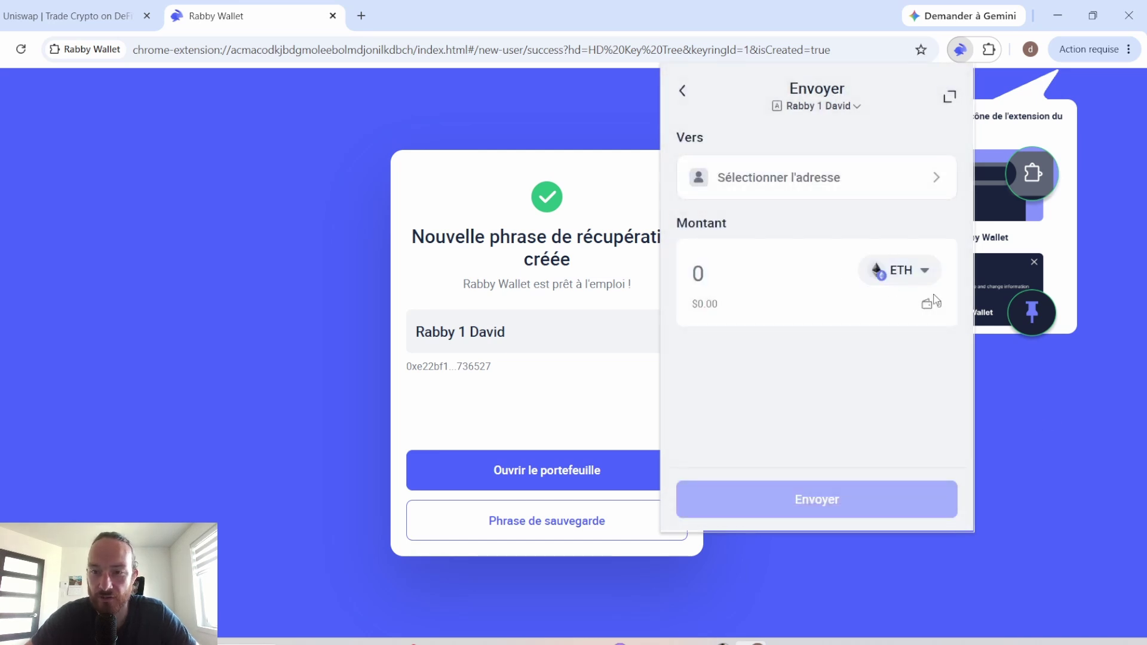
pyautogui.click(902, 272)
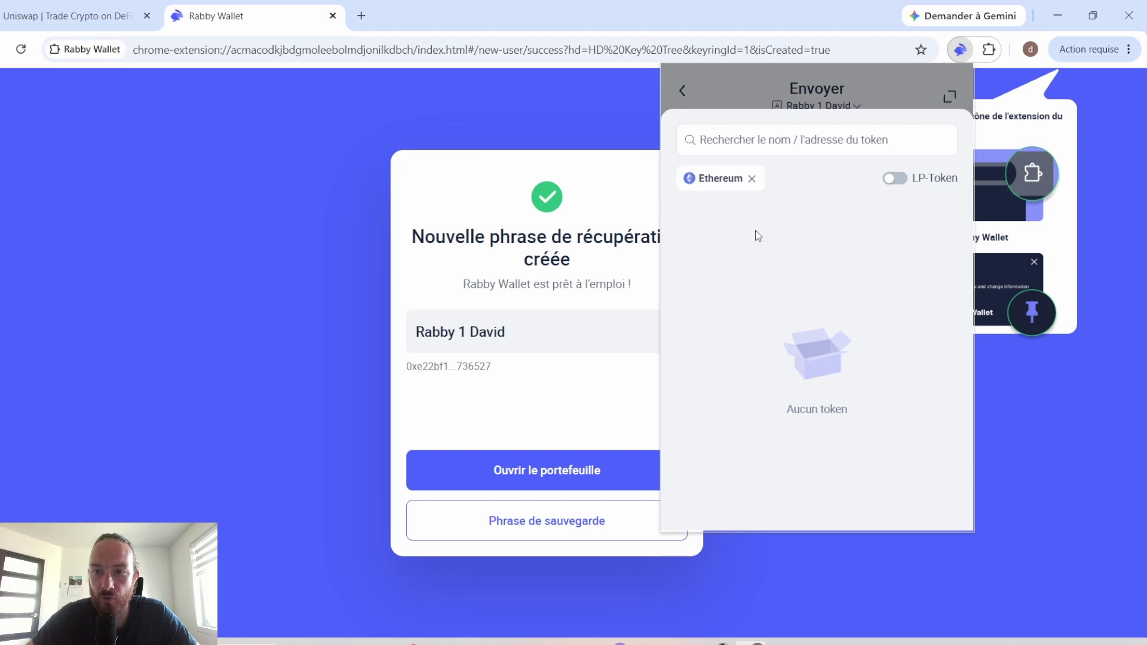
pyautogui.click(771, 149)
pyautogui.write('po')
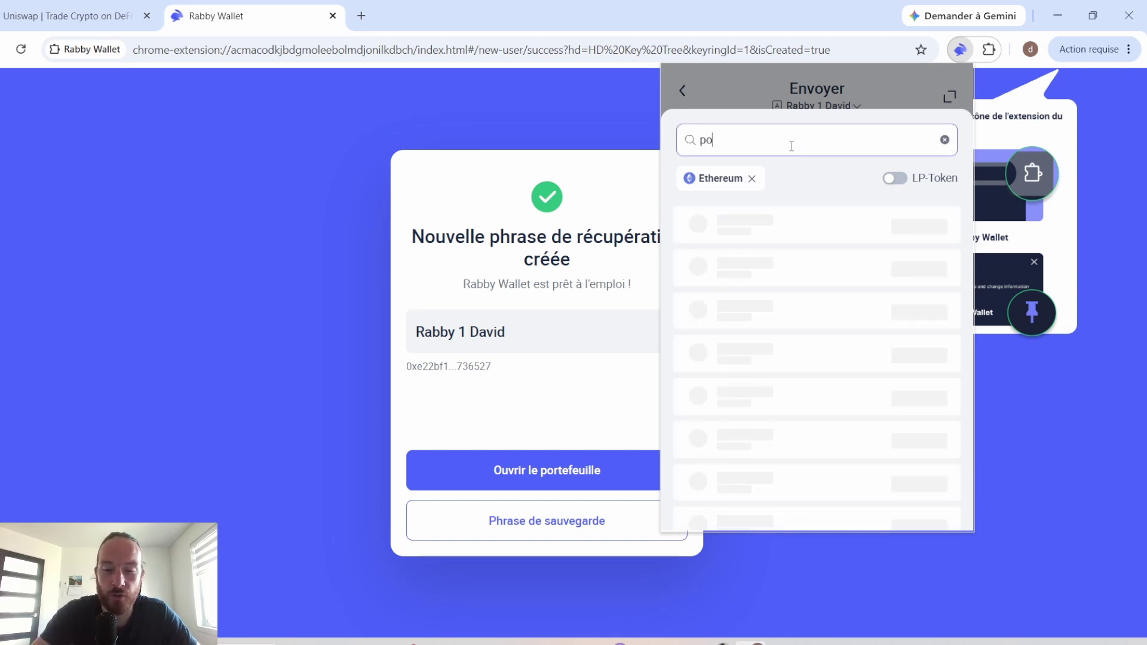
pyautogui.write('l')
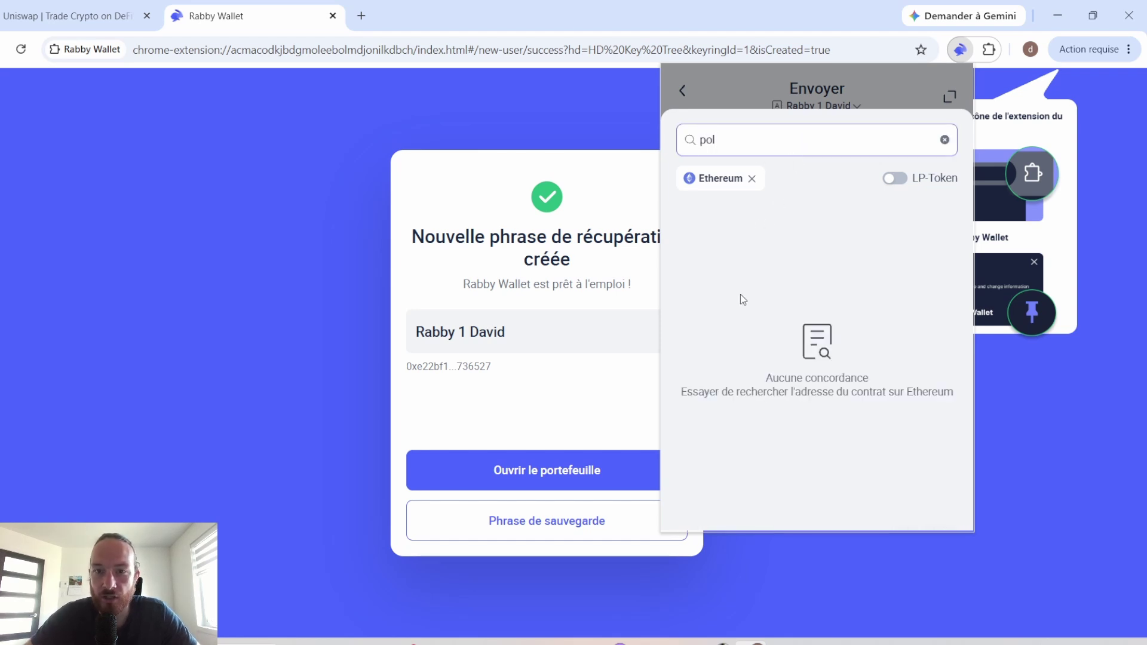
pyautogui.click(752, 178)
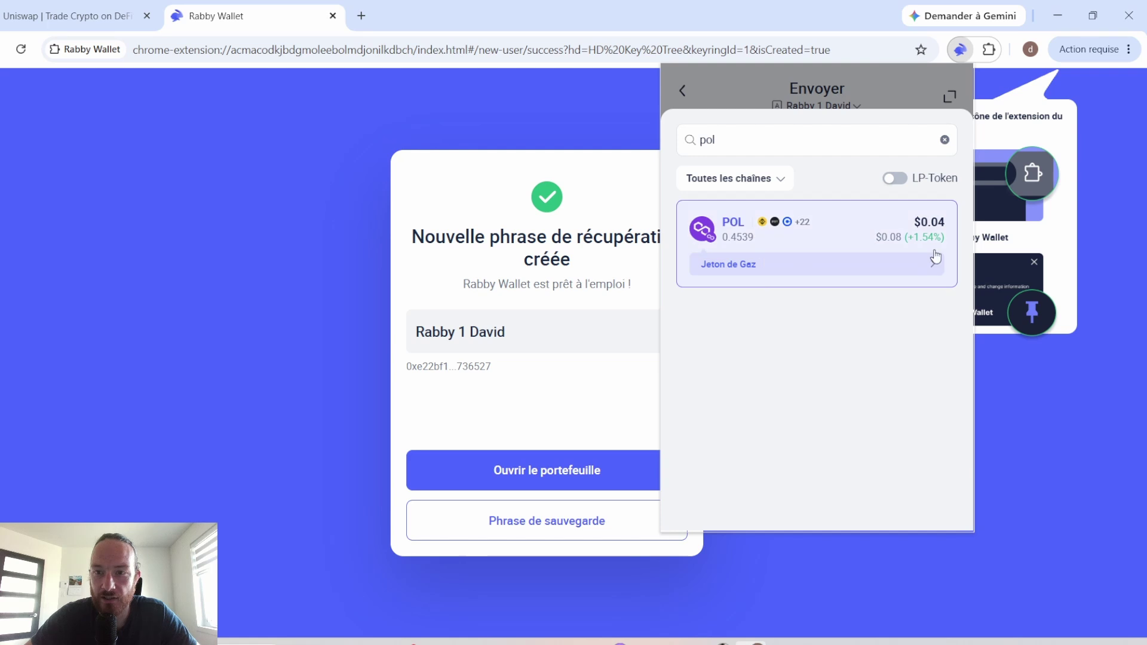
pyautogui.click(893, 238)
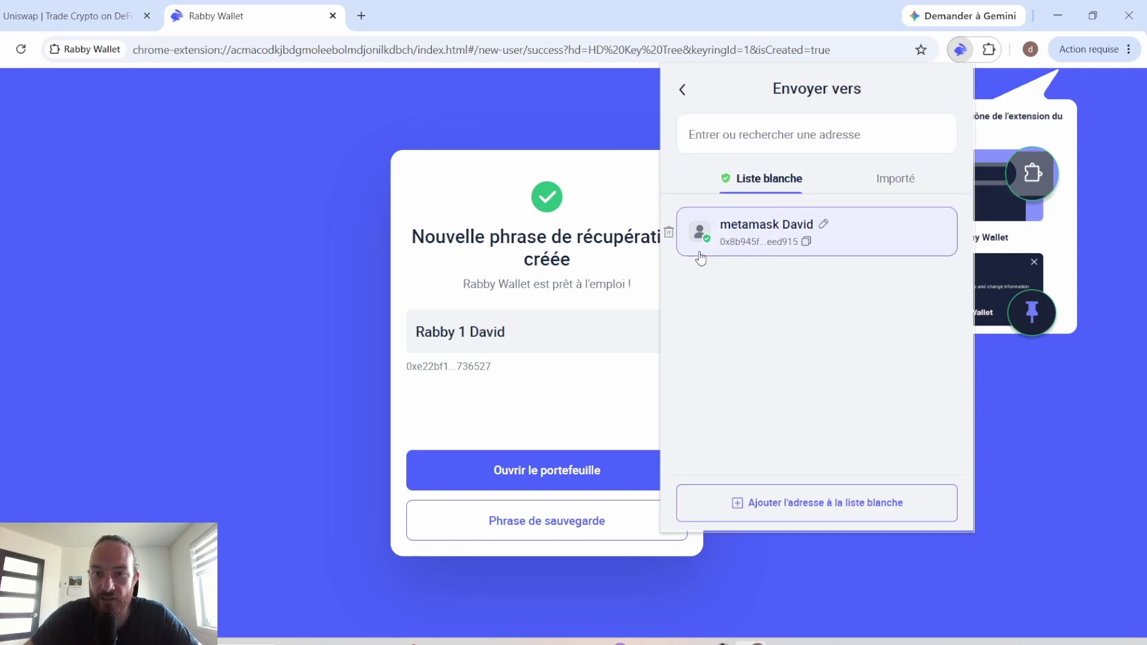
# Step: Pick the whitelisted MetaMask address as recipient and reselect POL from all chains
pyautogui.click(764, 248)
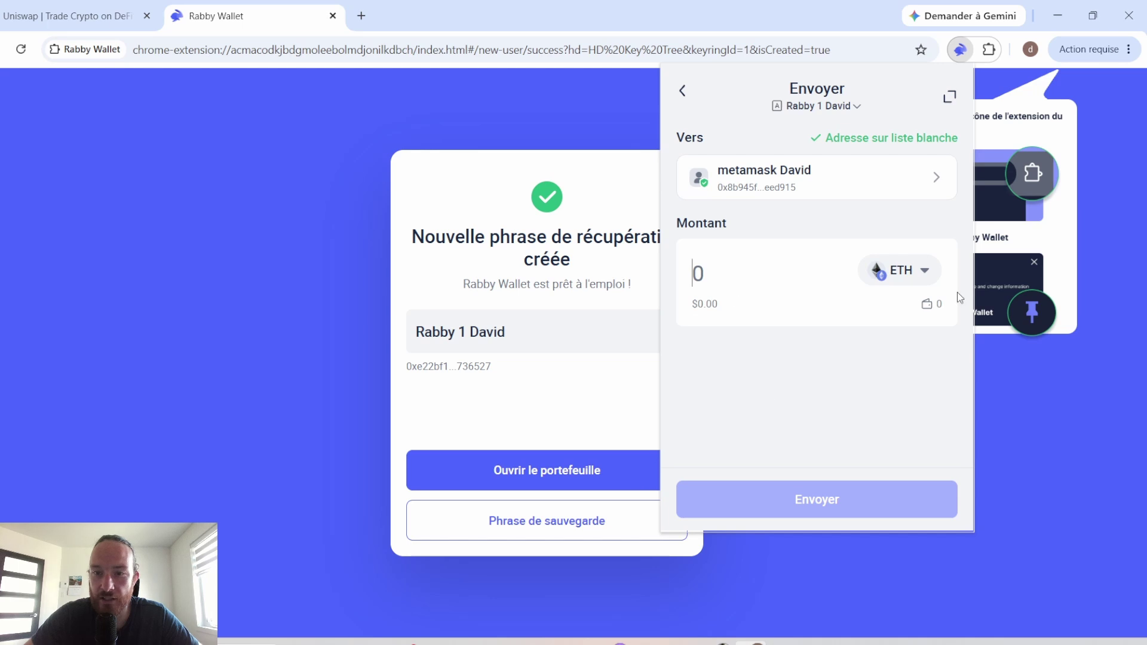
pyautogui.click(909, 270)
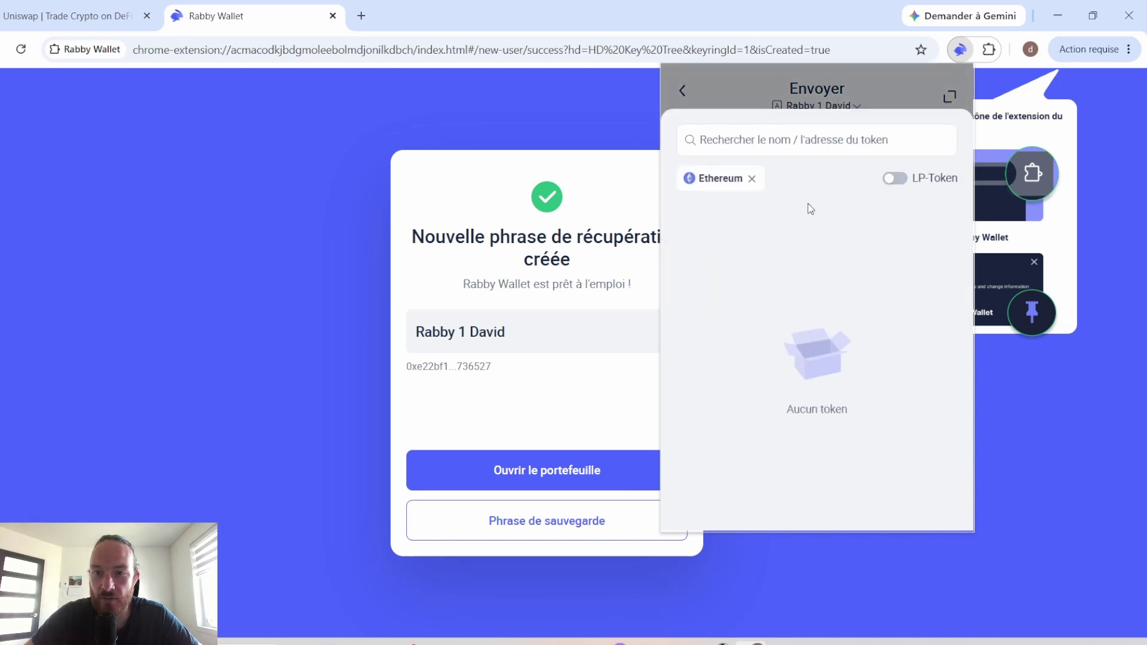
pyautogui.click(752, 178)
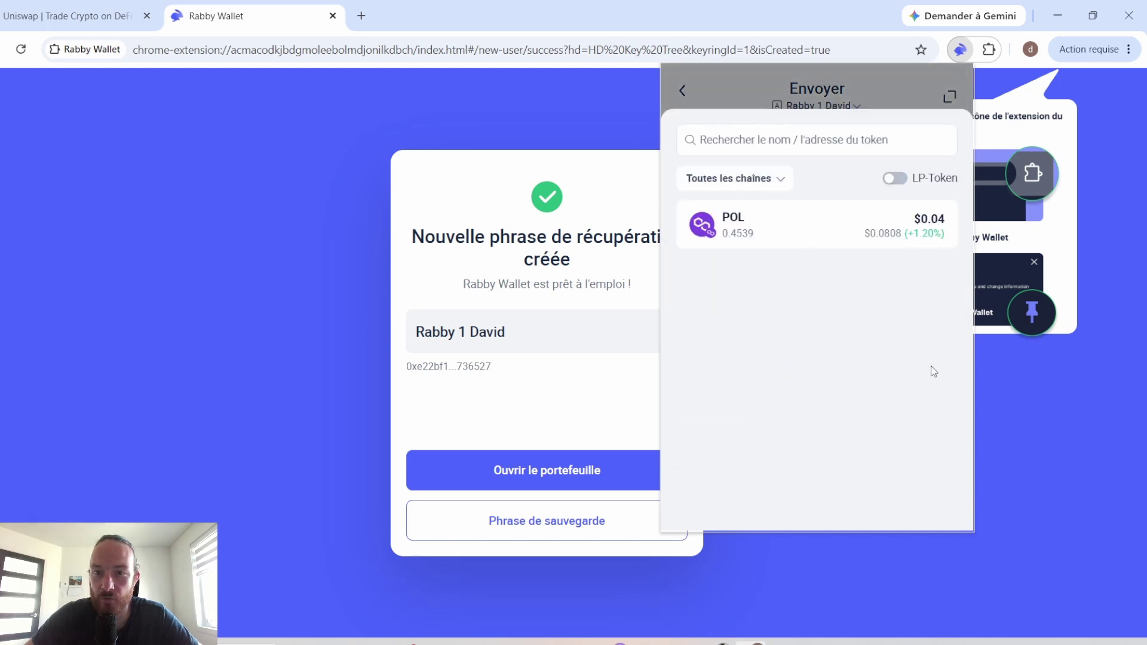
pyautogui.click(767, 178)
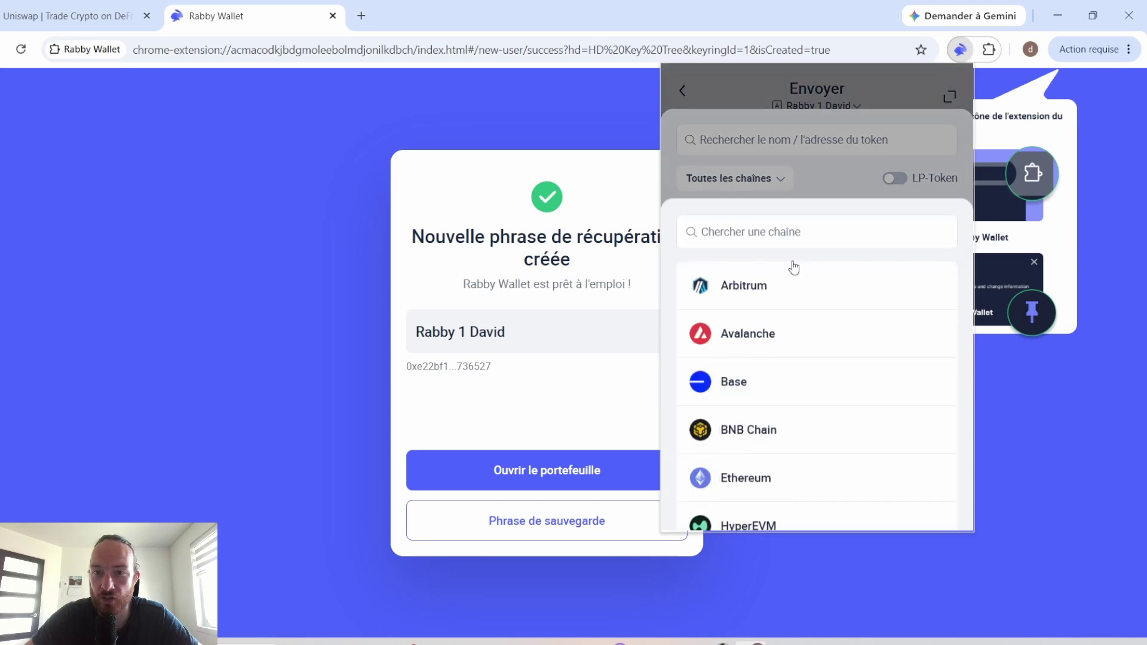
pyautogui.click(811, 79)
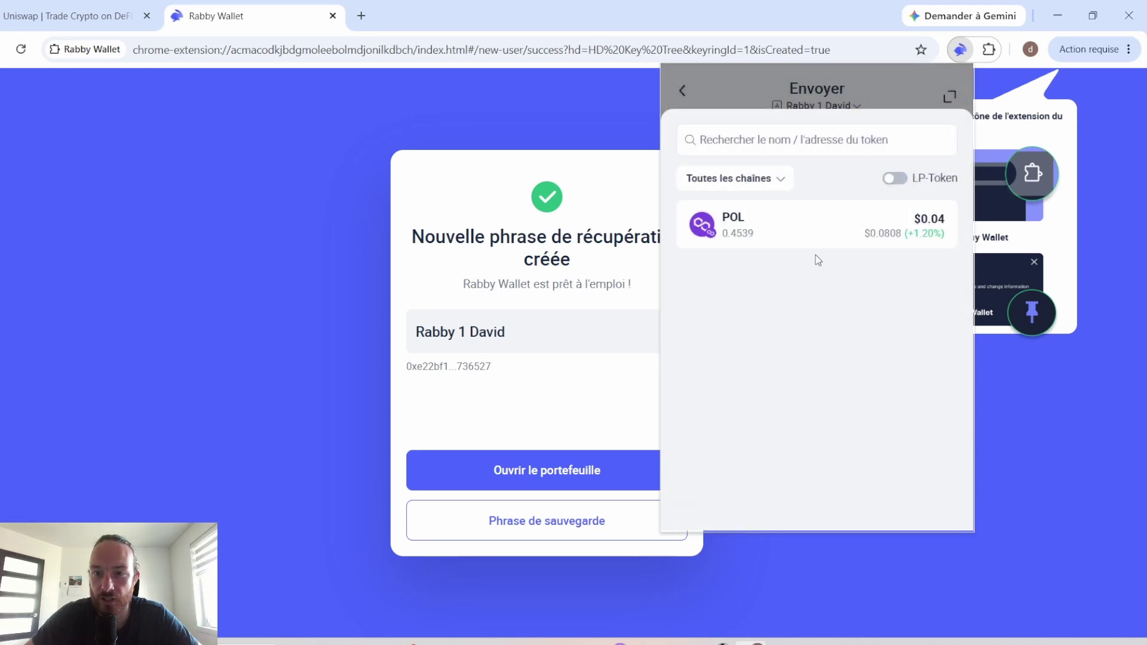
pyautogui.click(869, 232)
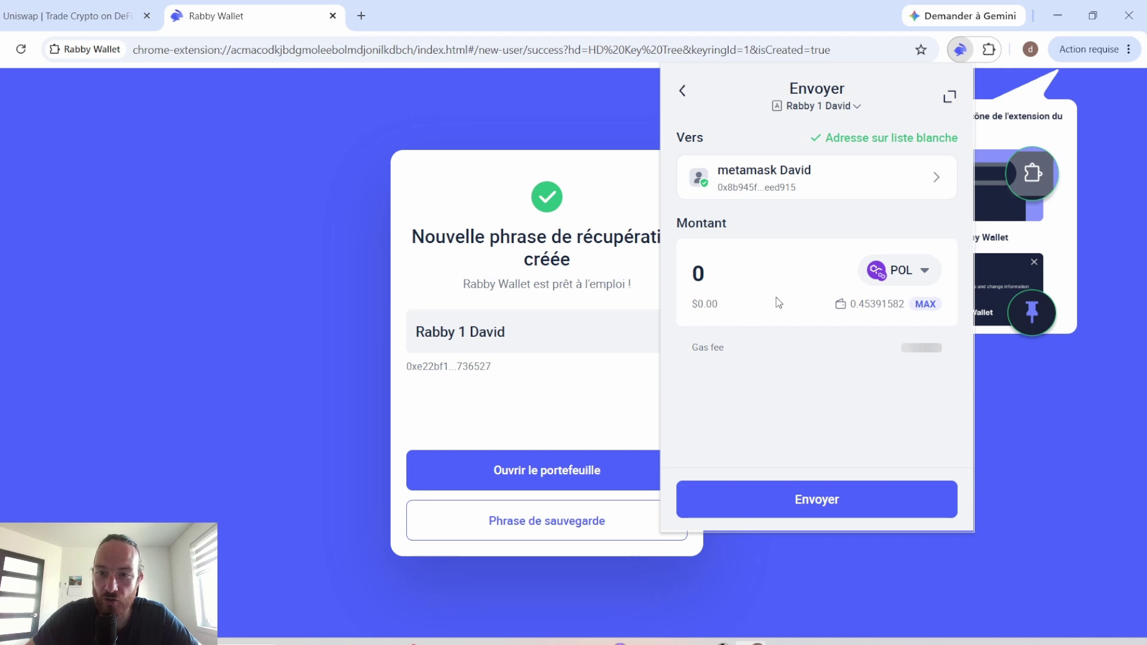
# Step: Fill in the MAX amount, about 0.4415 POL, then send and confirm the transfer
pyautogui.click(926, 304)
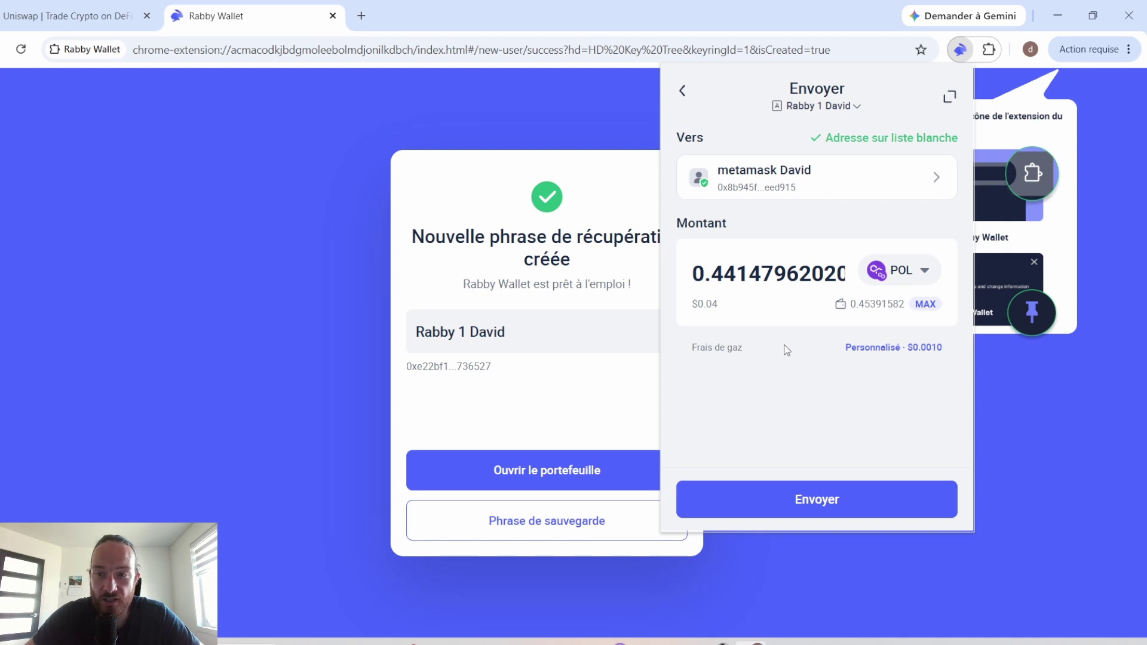
pyautogui.click(899, 270)
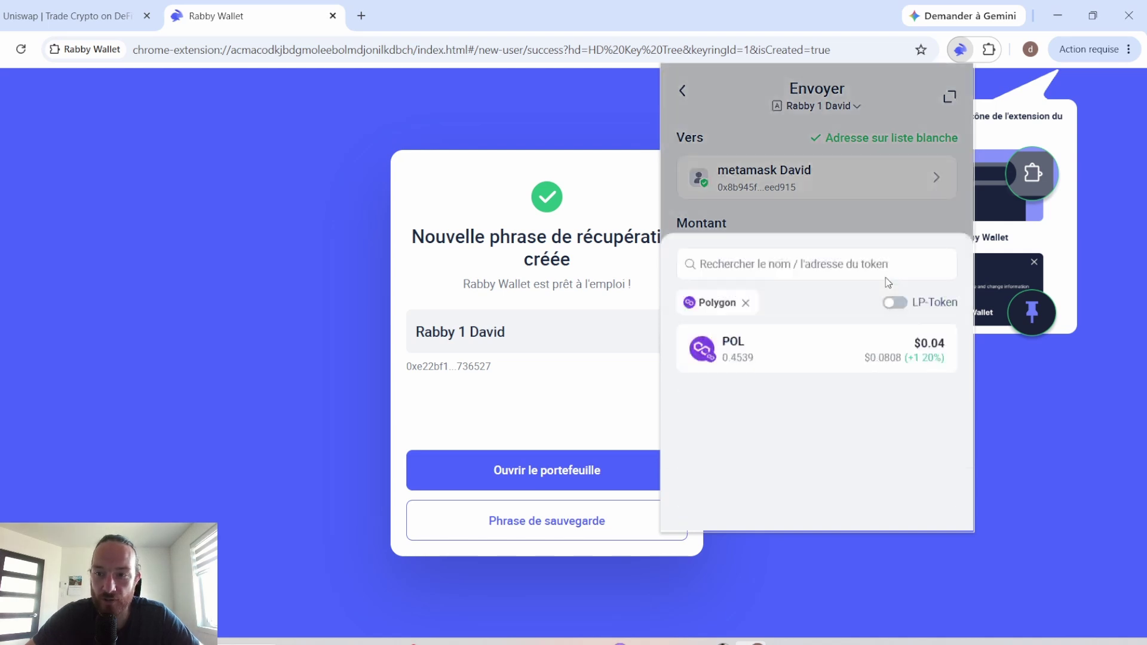
pyautogui.click(846, 108)
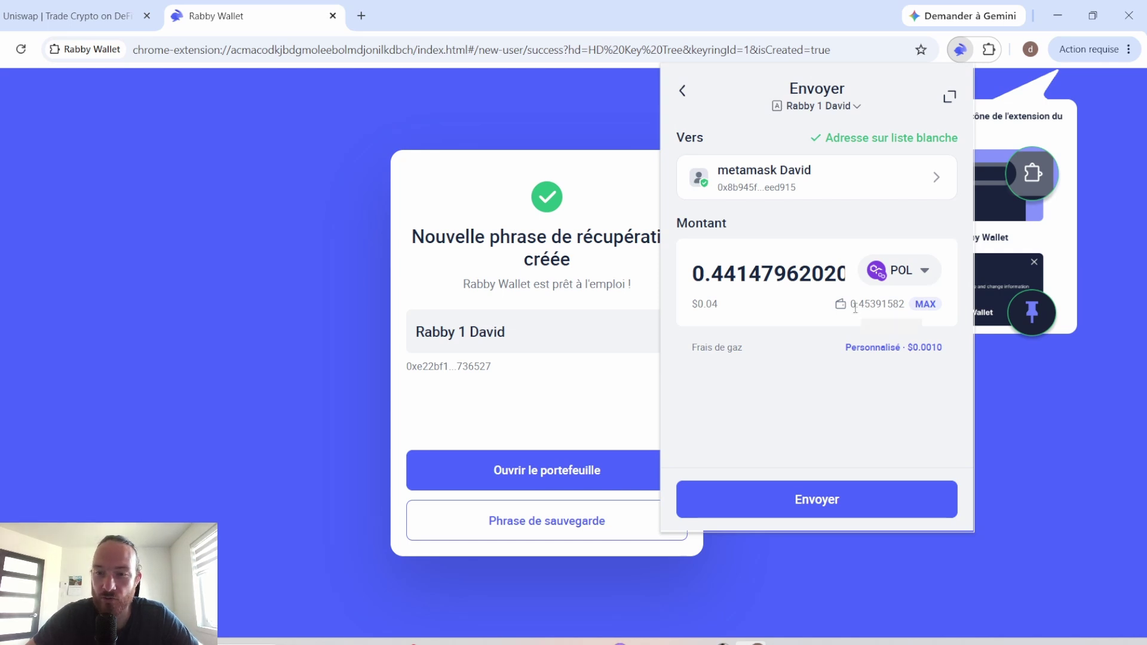
pyautogui.moveTo(859, 308); pyautogui.dragTo(882, 309)
pyautogui.click(881, 319)
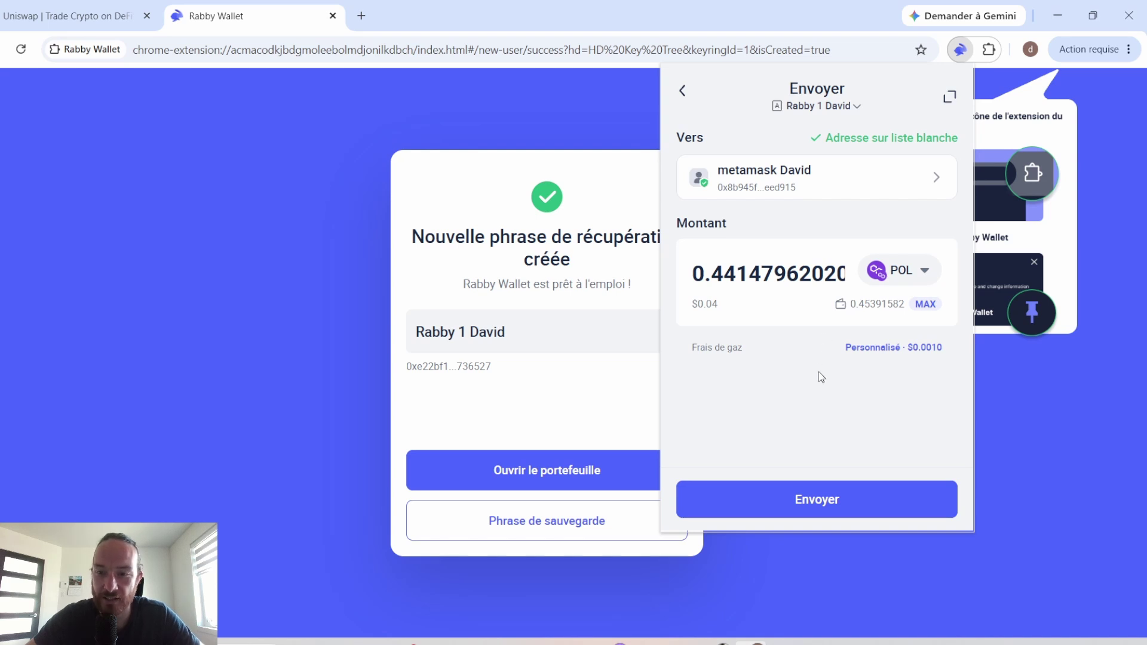
pyautogui.click(814, 500)
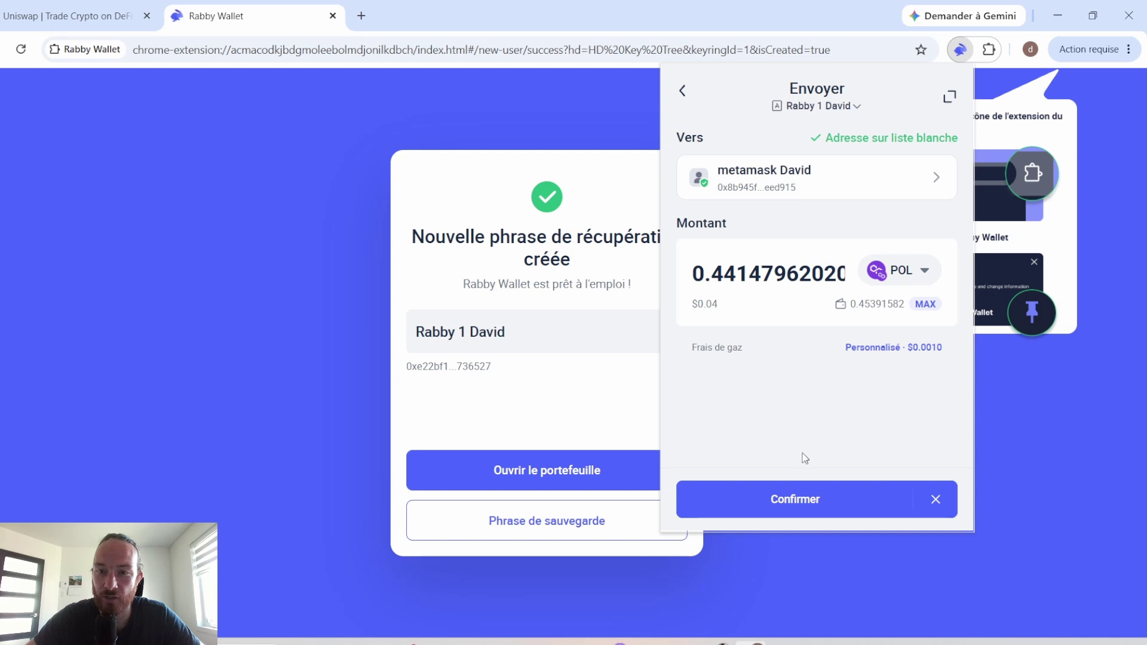
pyautogui.click(800, 499)
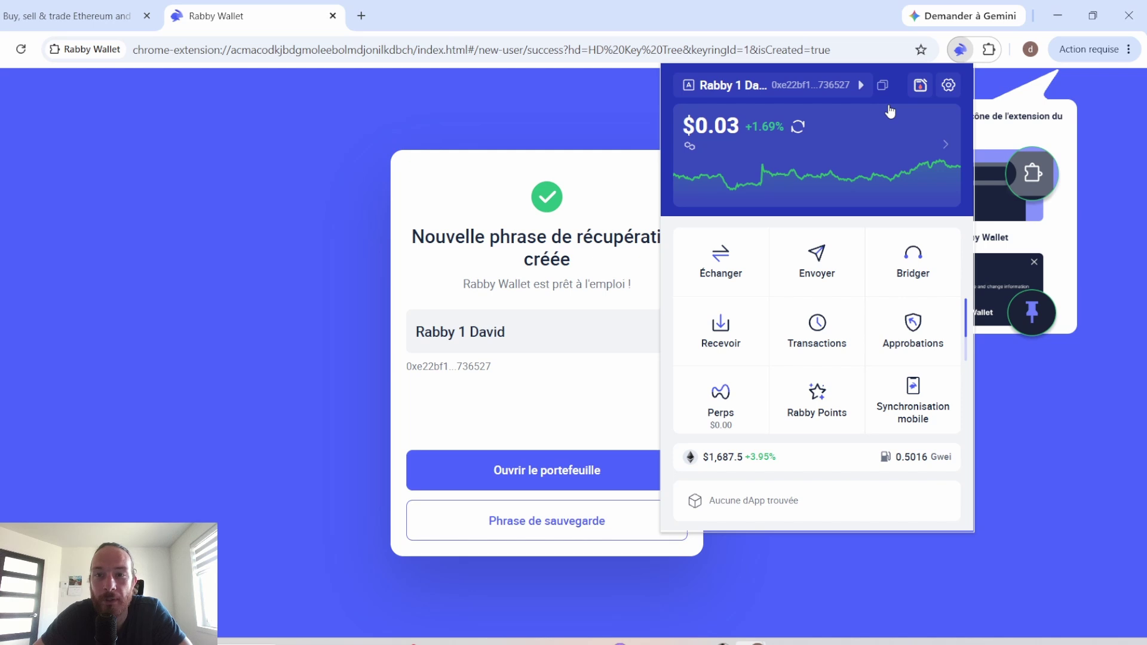
pyautogui.click(917, 86)
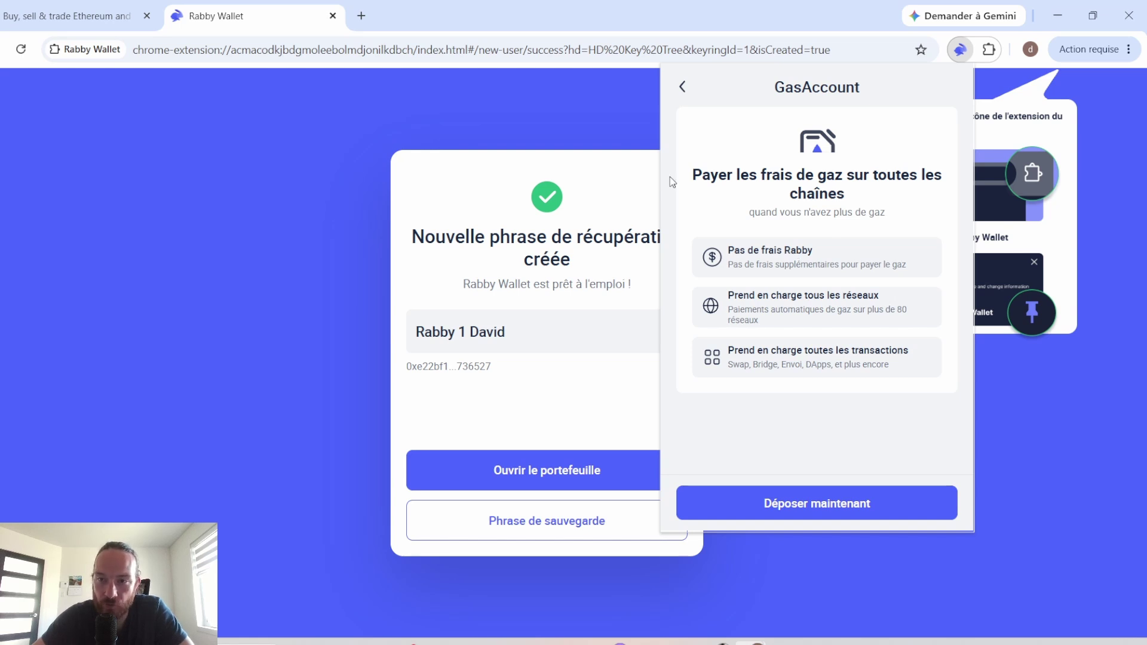
pyautogui.click(814, 501)
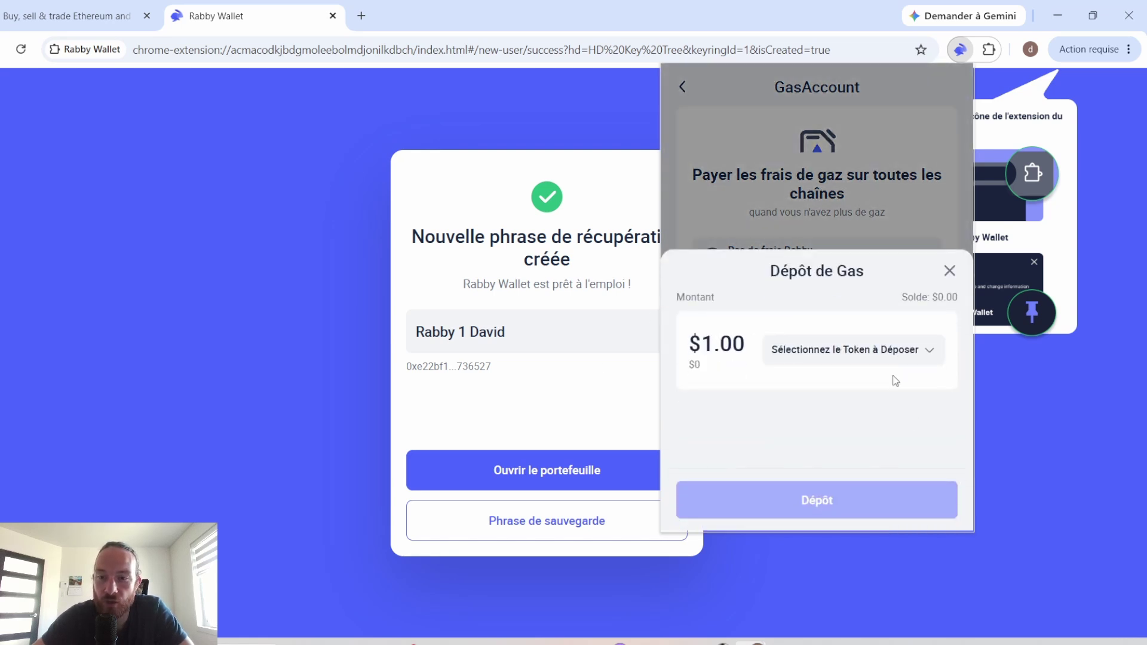
pyautogui.click(887, 349)
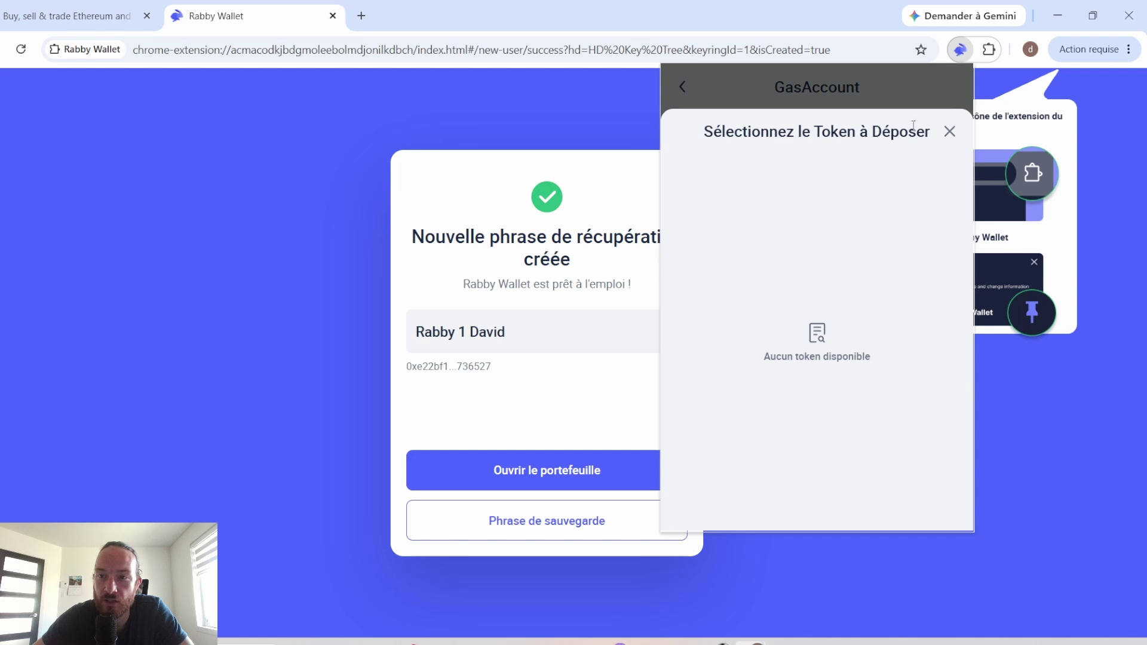
pyautogui.click(947, 133)
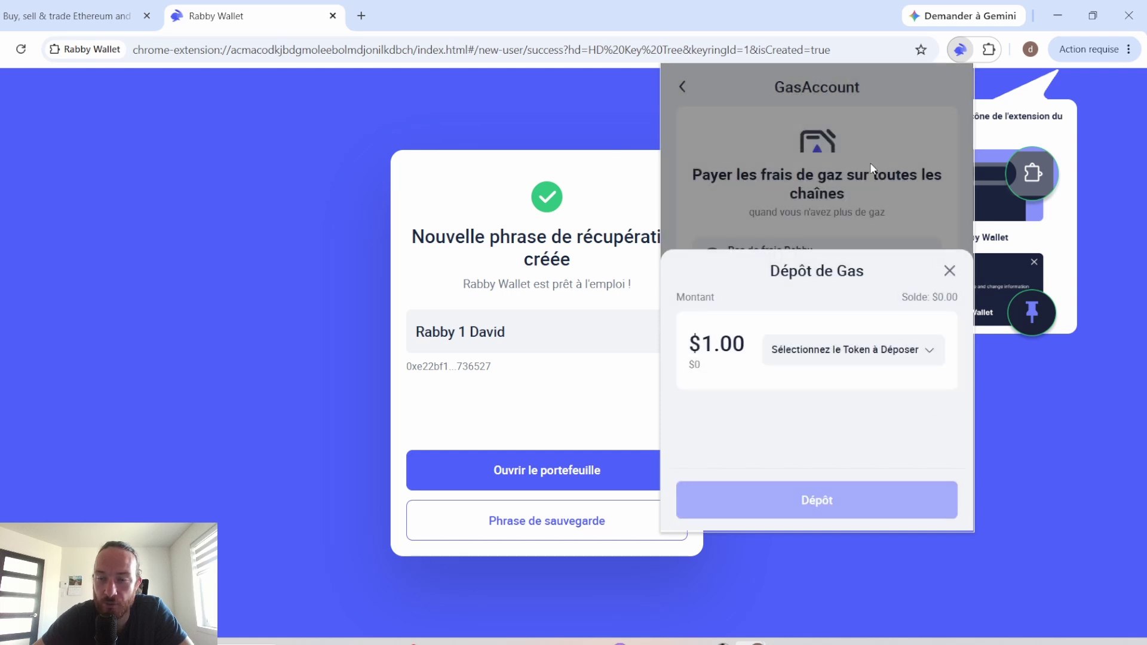
pyautogui.click(870, 162)
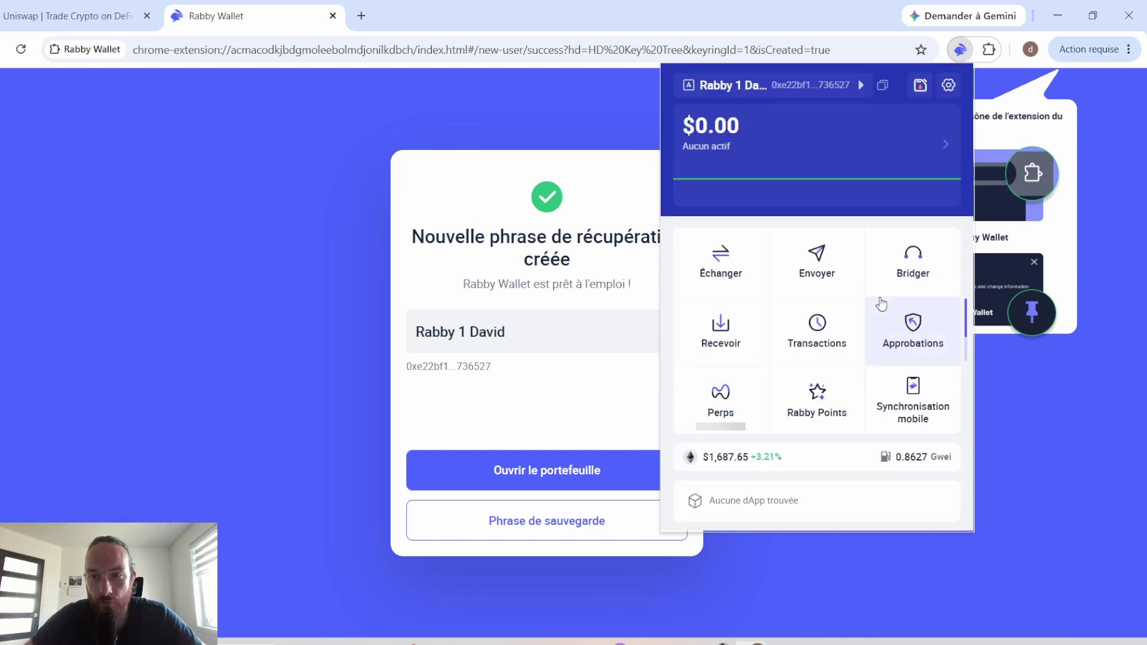
# Step: Open the Polygon Send transaction from the Transactions history on Polygonscan
pyautogui.click(838, 333)
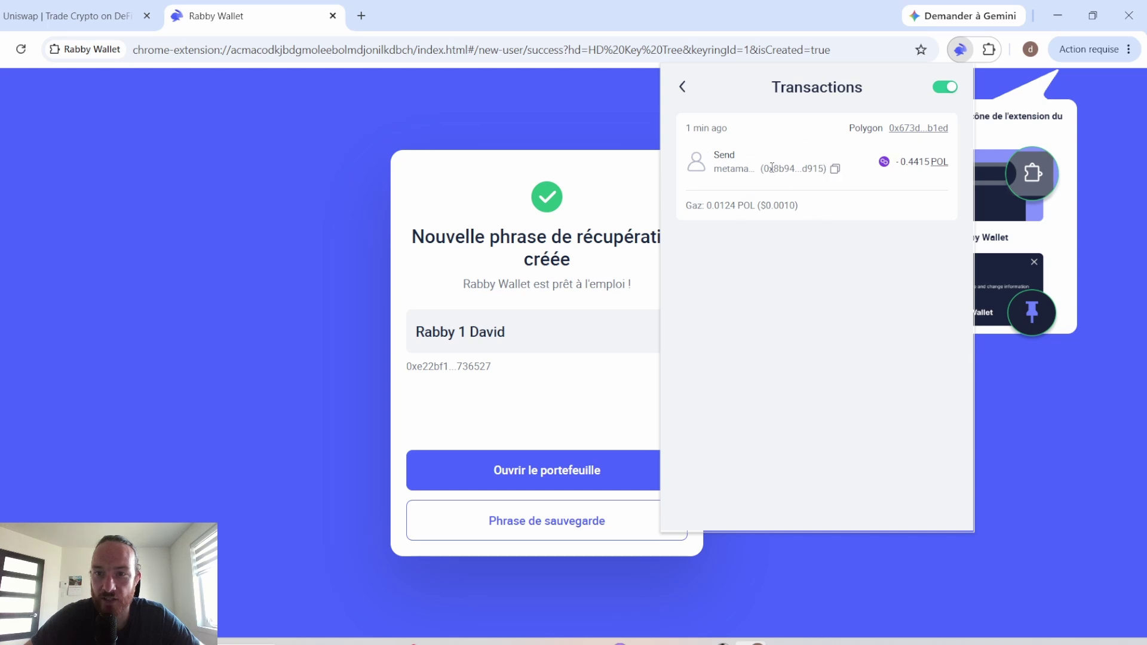
pyautogui.click(919, 128)
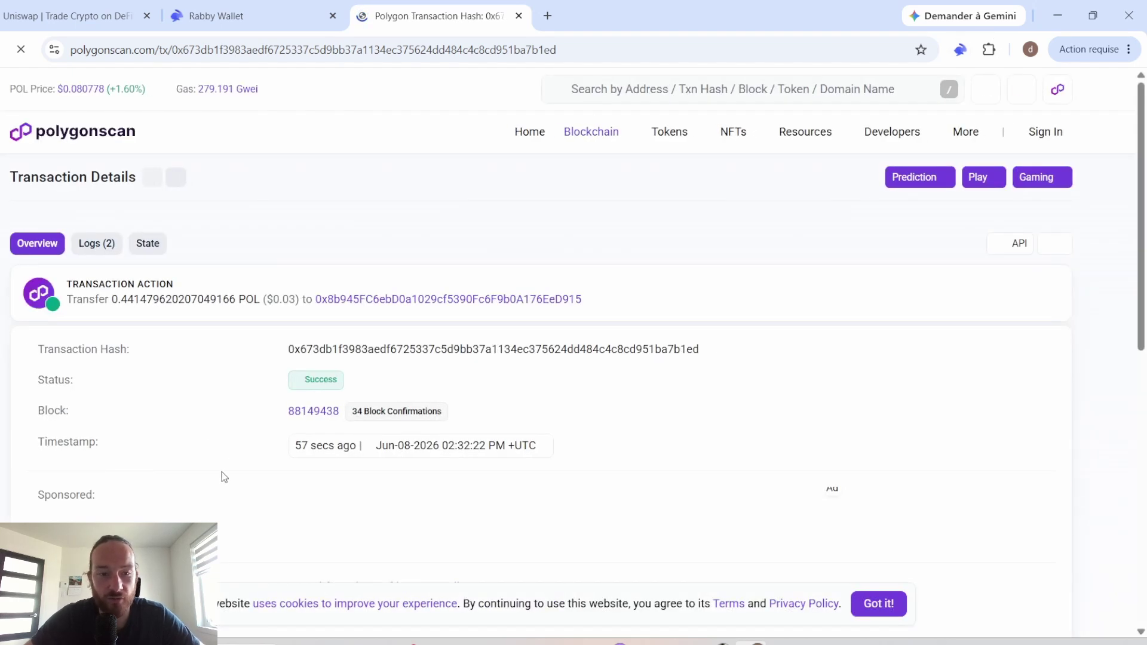
# Step: Review the successful 0.4415 POL transfer on Polygonscan, then switch back to the Rabby Wallet tab
pyautogui.scroll(-6, 228, 406)
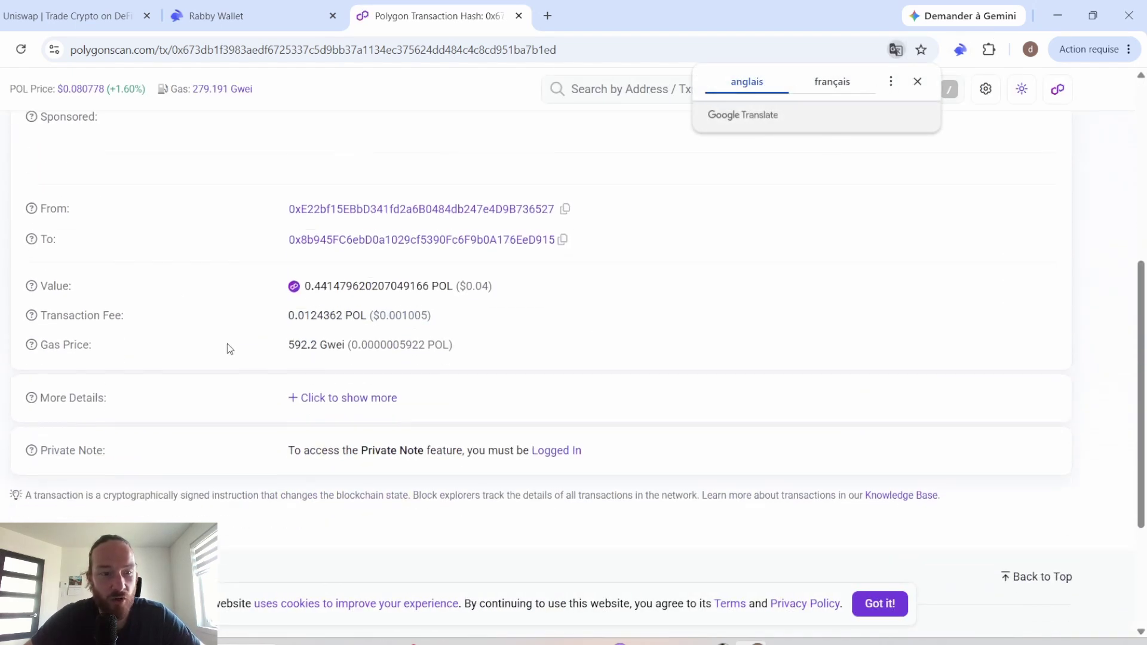
pyautogui.scroll(6, 178, 294)
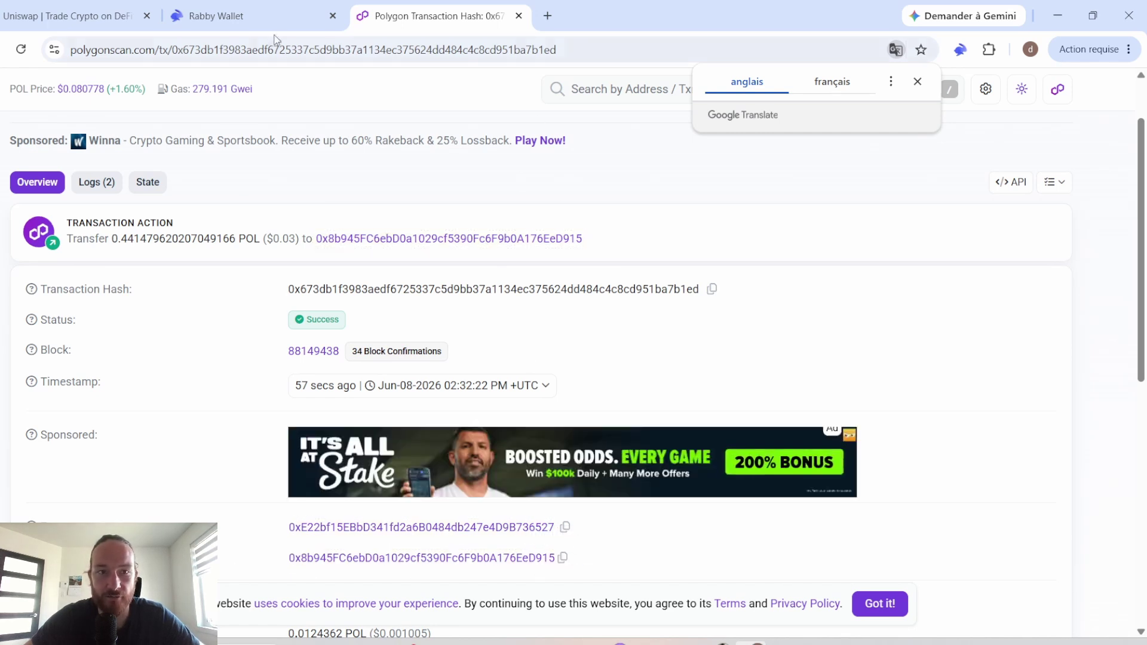
pyautogui.click(216, 15)
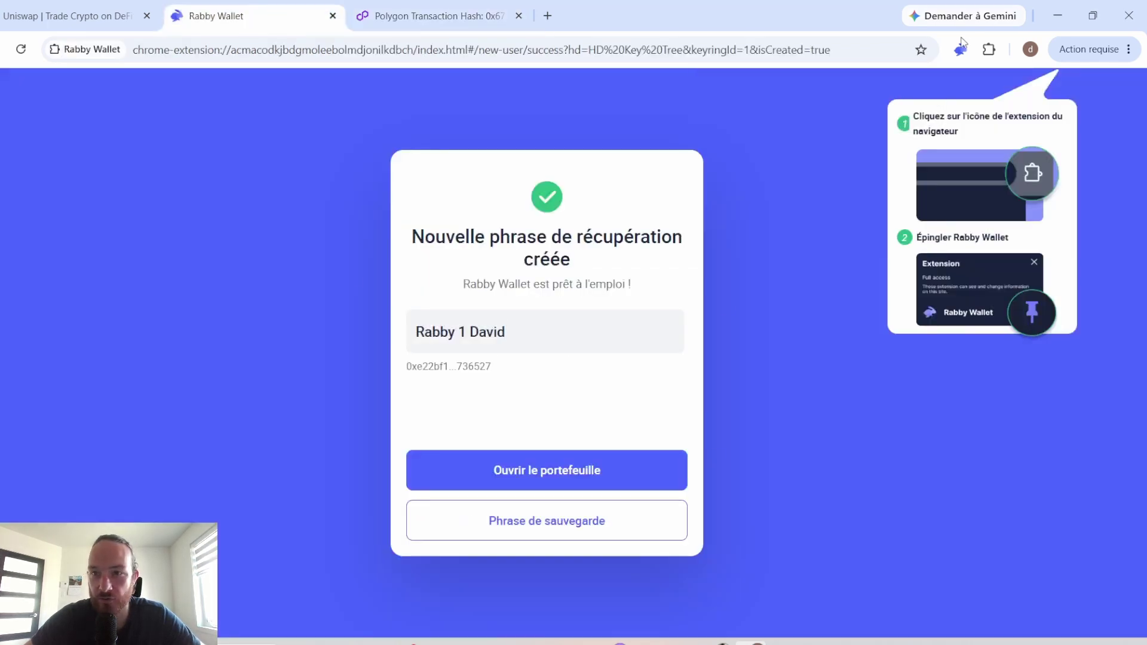
# Step: Go to Gérer les adresses in Rabby's settings and open the seed phrase address page
pyautogui.click(571, 472)
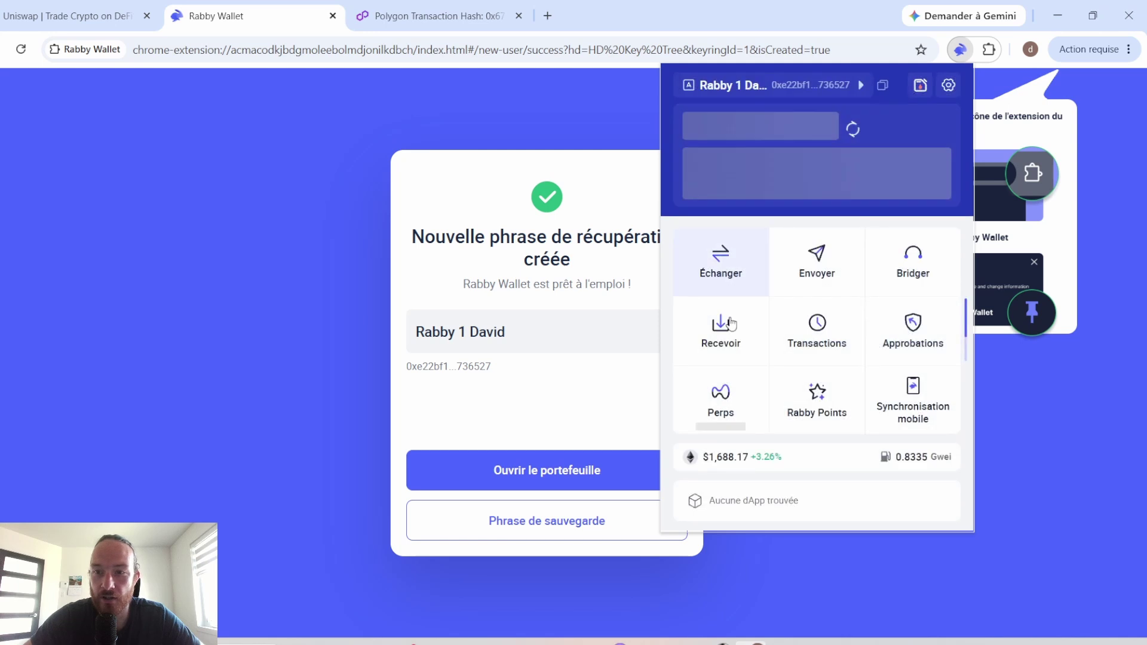
pyautogui.click(947, 86)
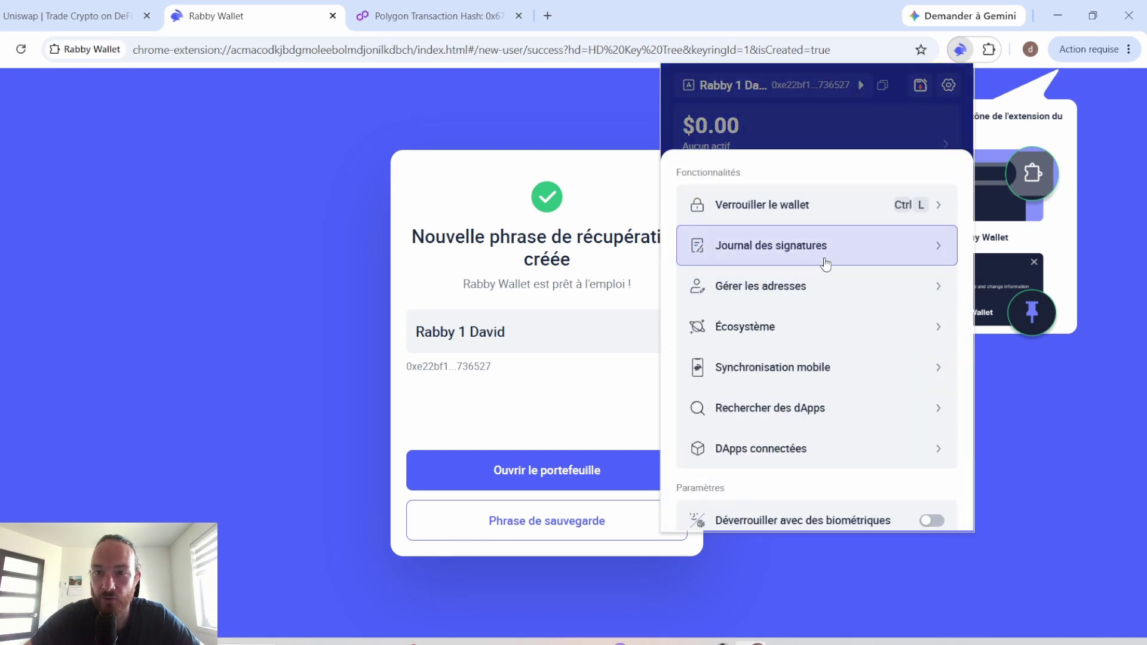
pyautogui.click(924, 288)
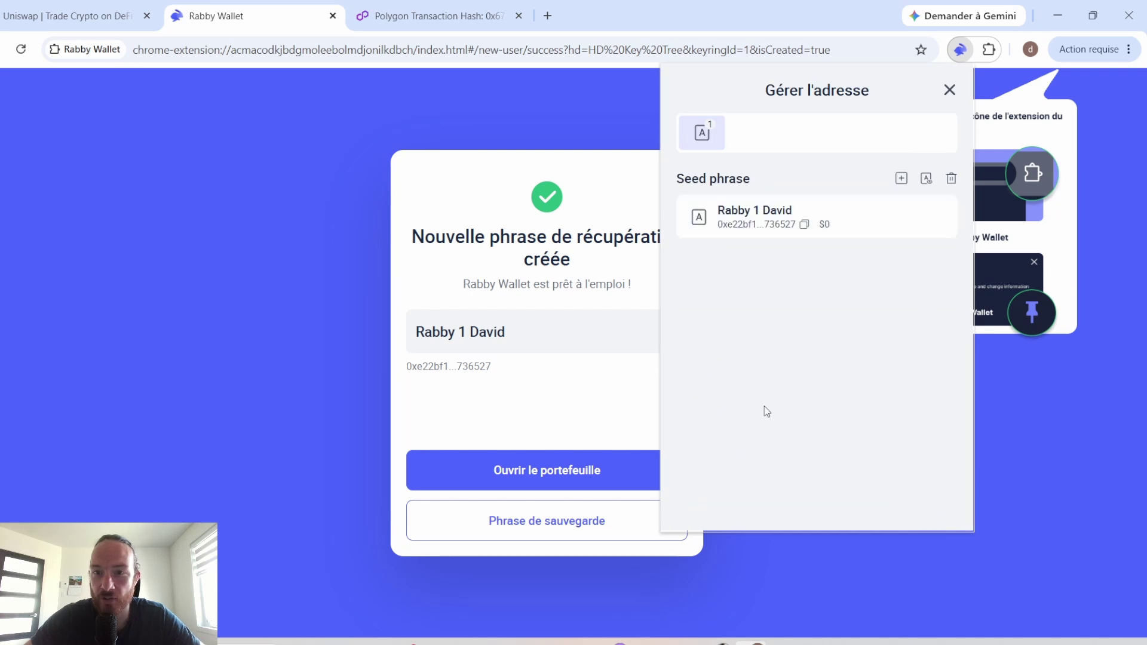
pyautogui.click(926, 178)
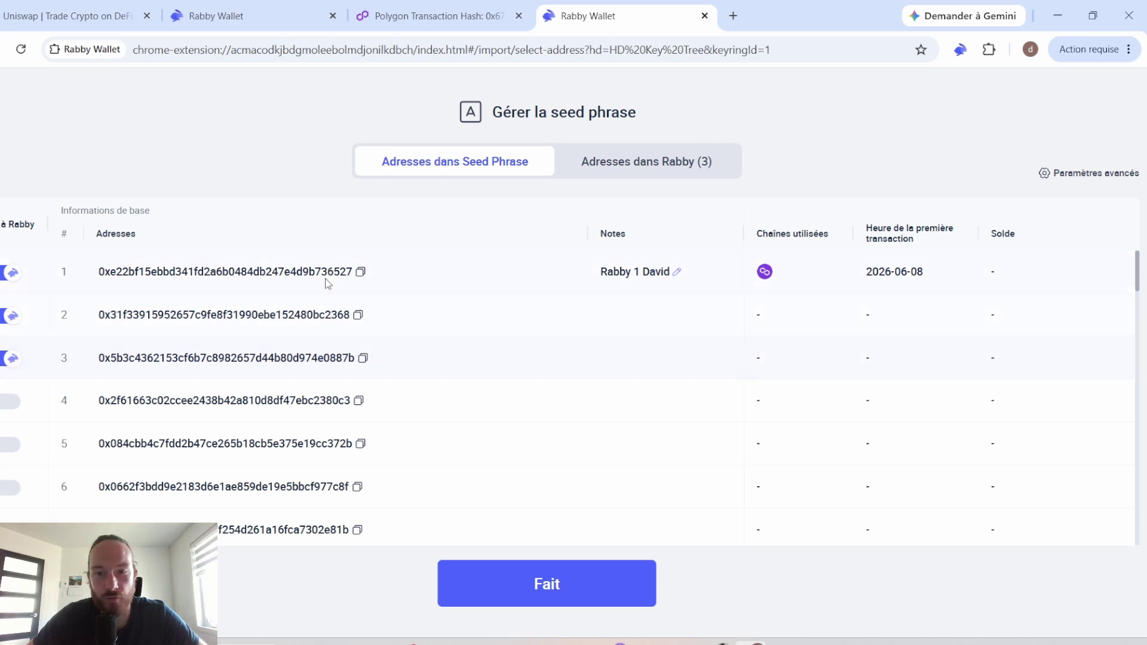
# Step: Copy the second derived address, browse Rabby's Fonctionnalités and Paramètres, then return to Uniswap
pyautogui.click(359, 316)
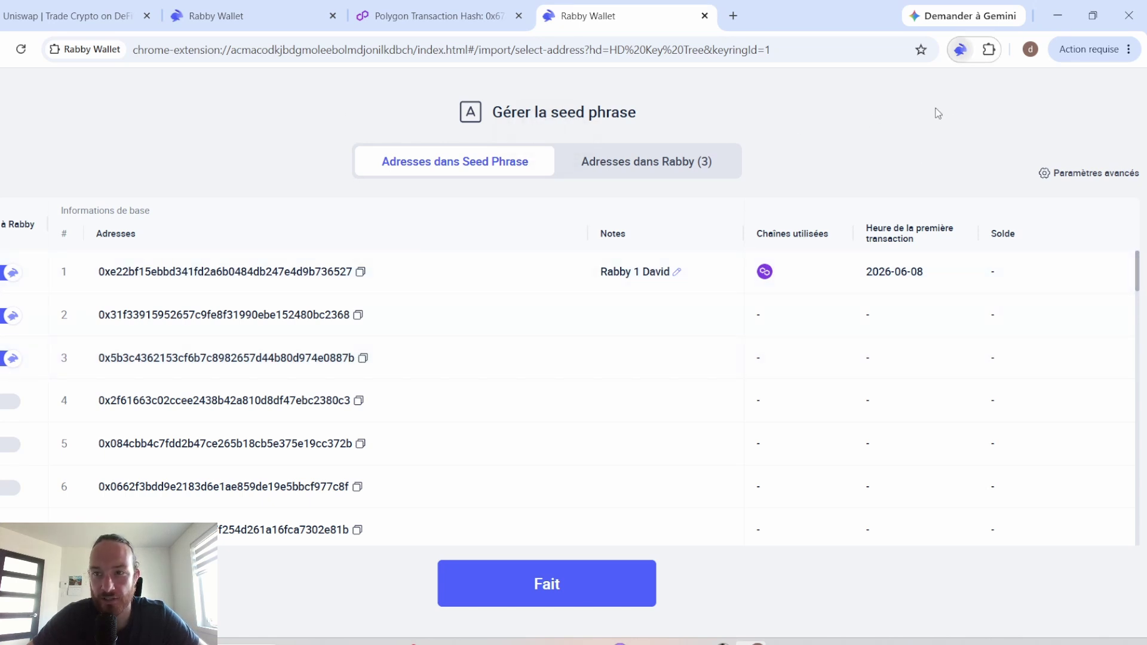
pyautogui.click(960, 50)
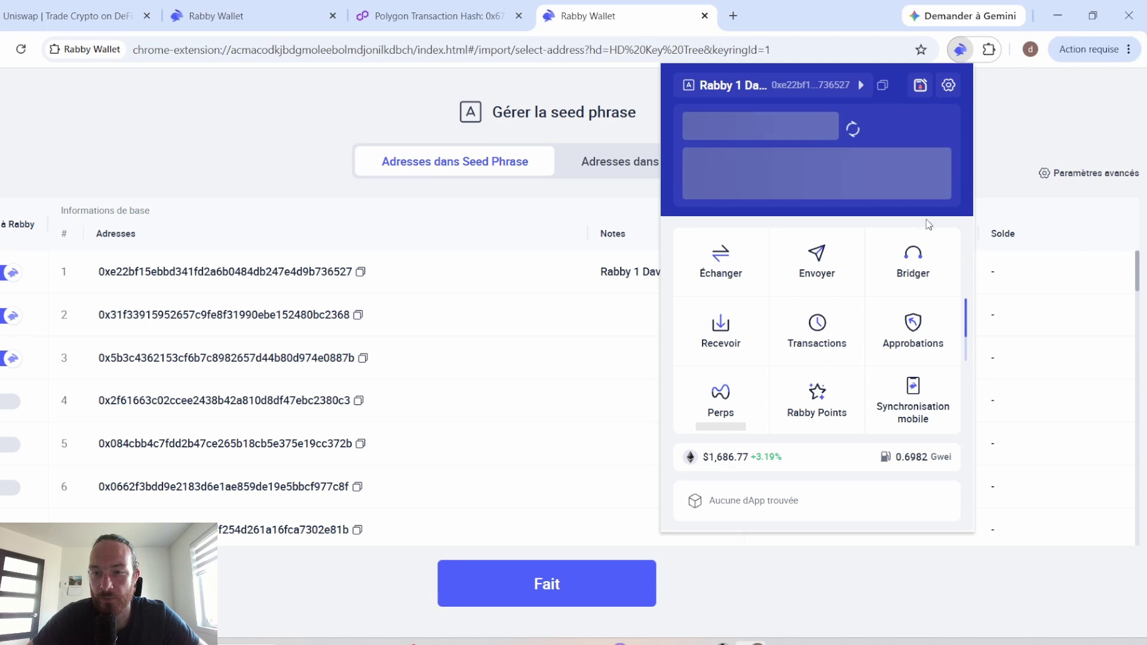
pyautogui.scroll(-3, 927, 334)
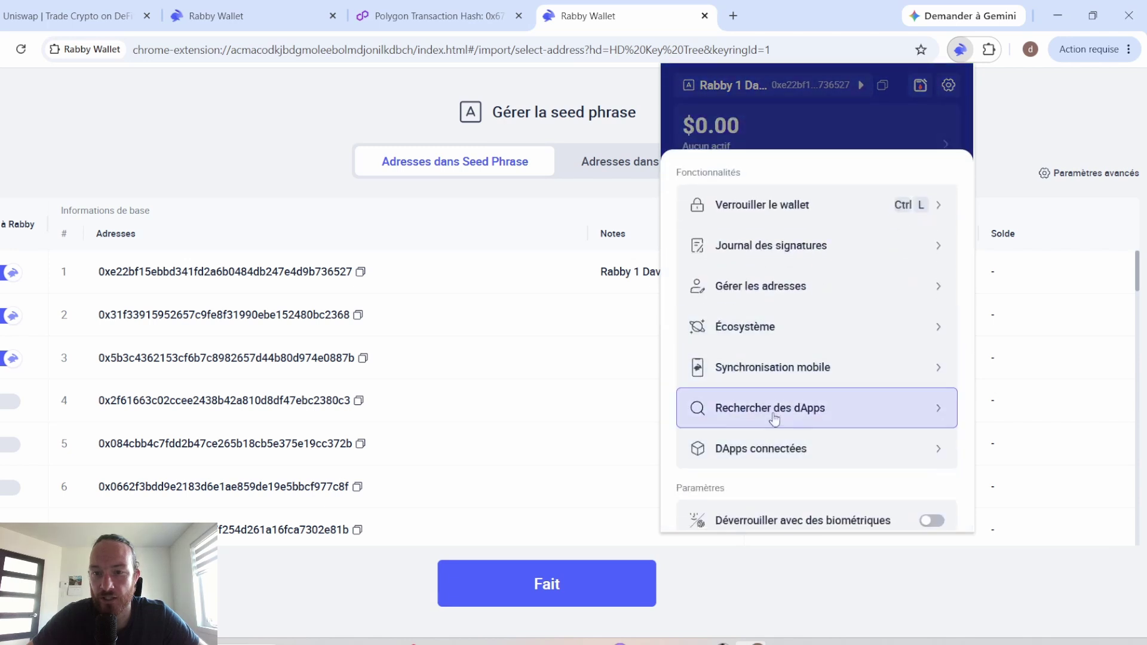
pyautogui.scroll(-3, 775, 418)
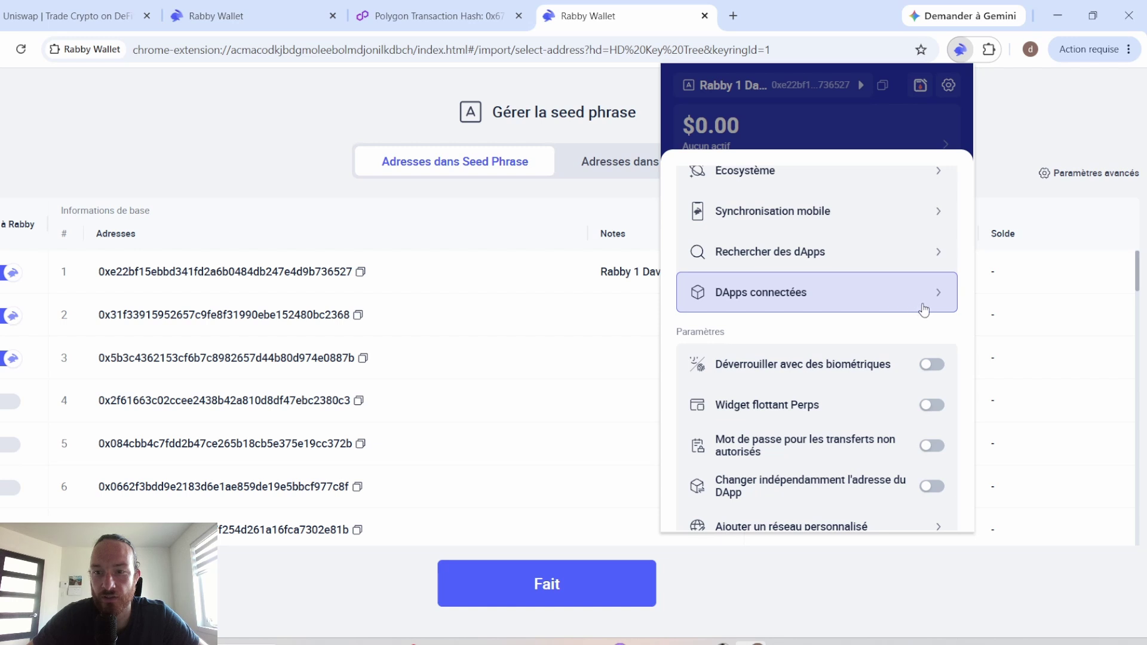
pyautogui.click(88, 26)
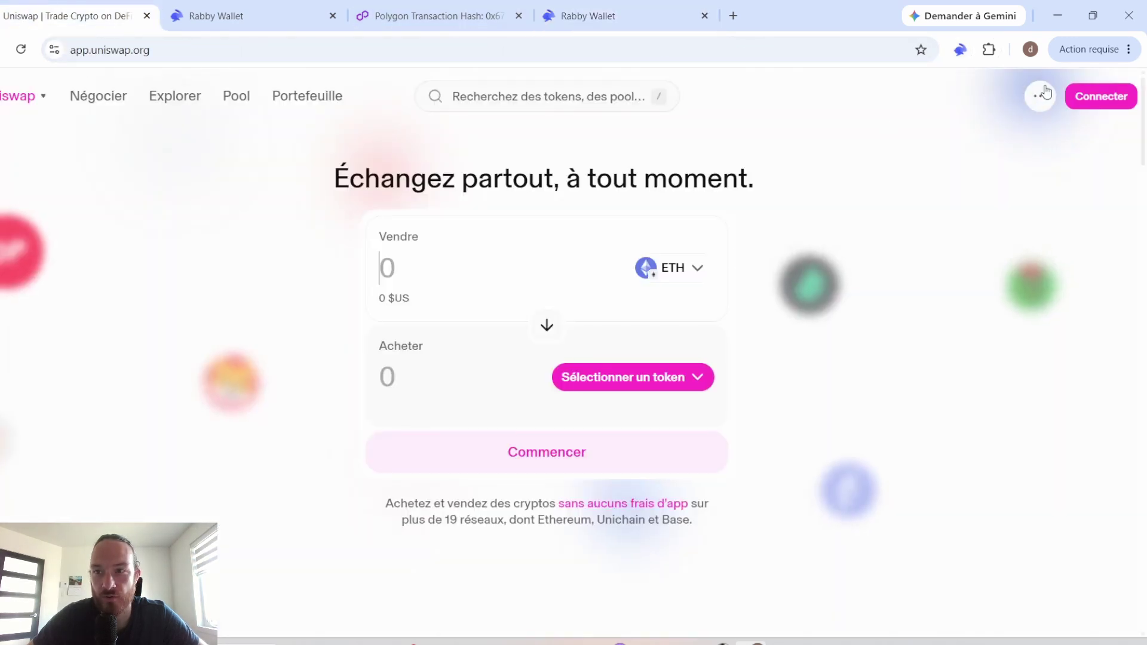
# Step: Connect Rabby Wallet to Uniswap, then view app.uniswap.org in Rabby's DApps connectées list
pyautogui.click(1099, 97)
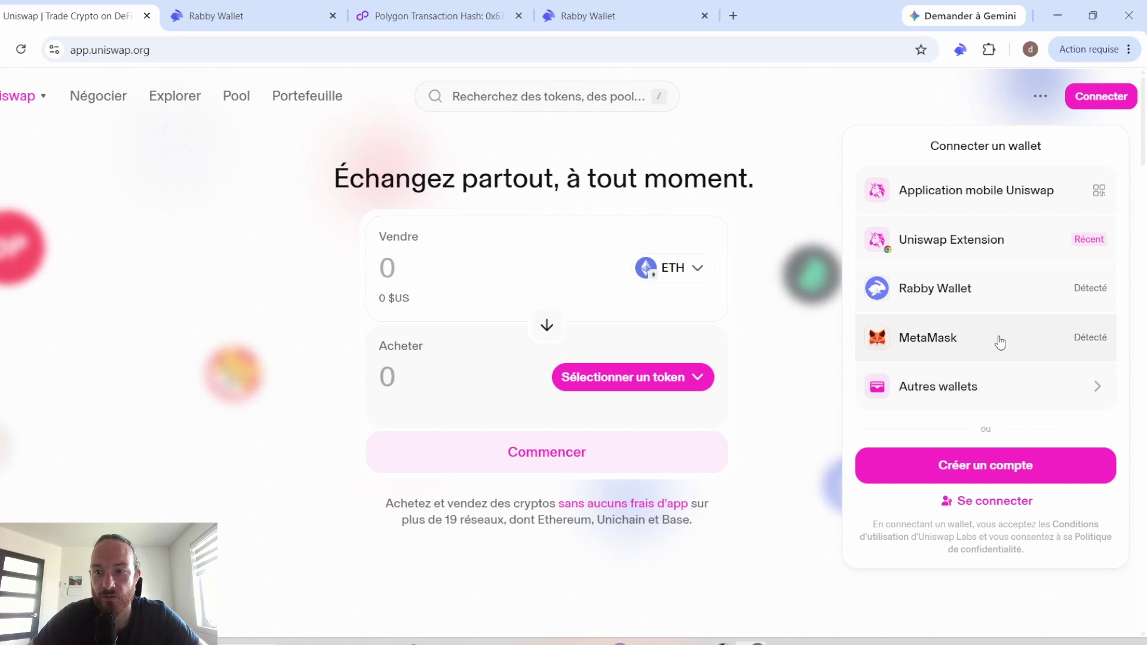
pyautogui.click(1056, 290)
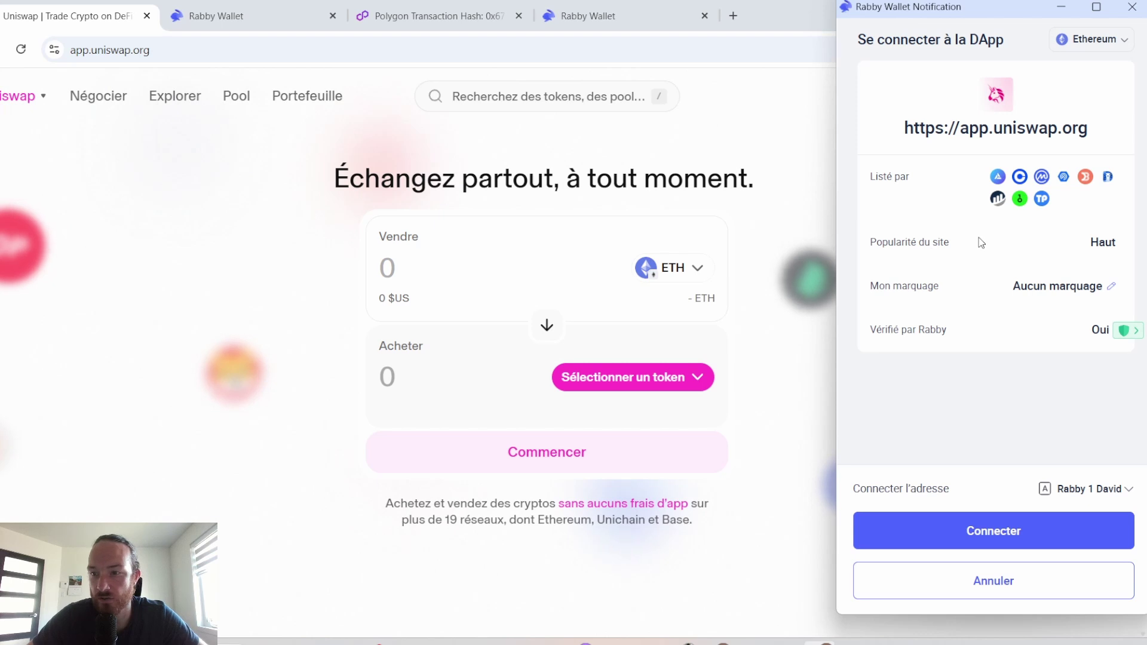
pyautogui.click(1021, 530)
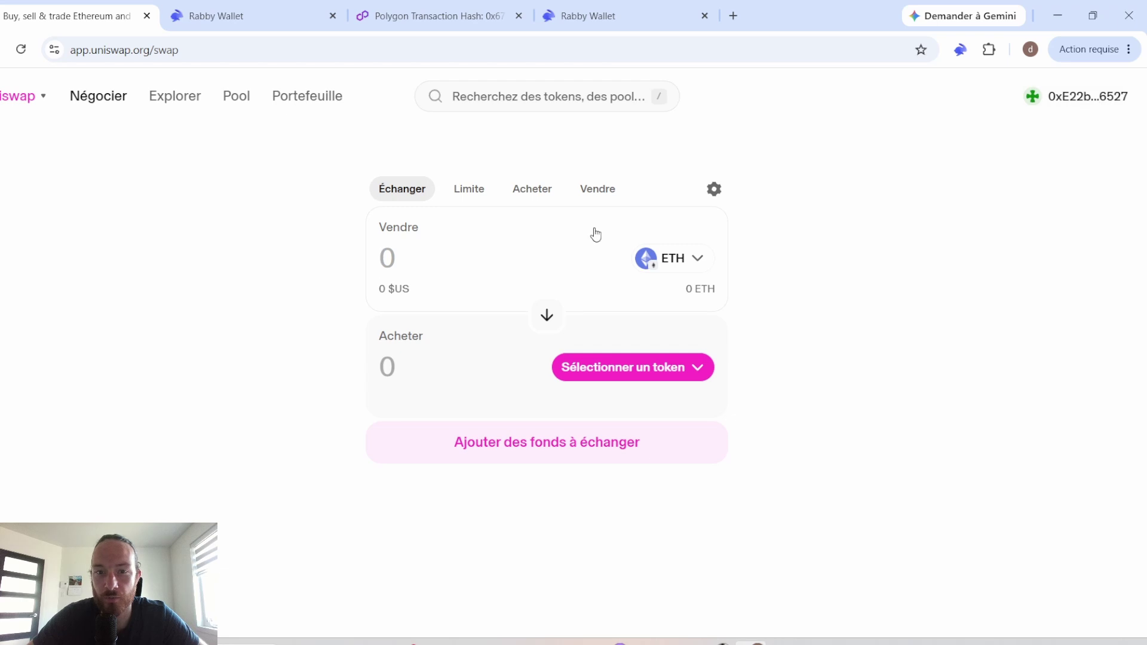
pyautogui.click(960, 49)
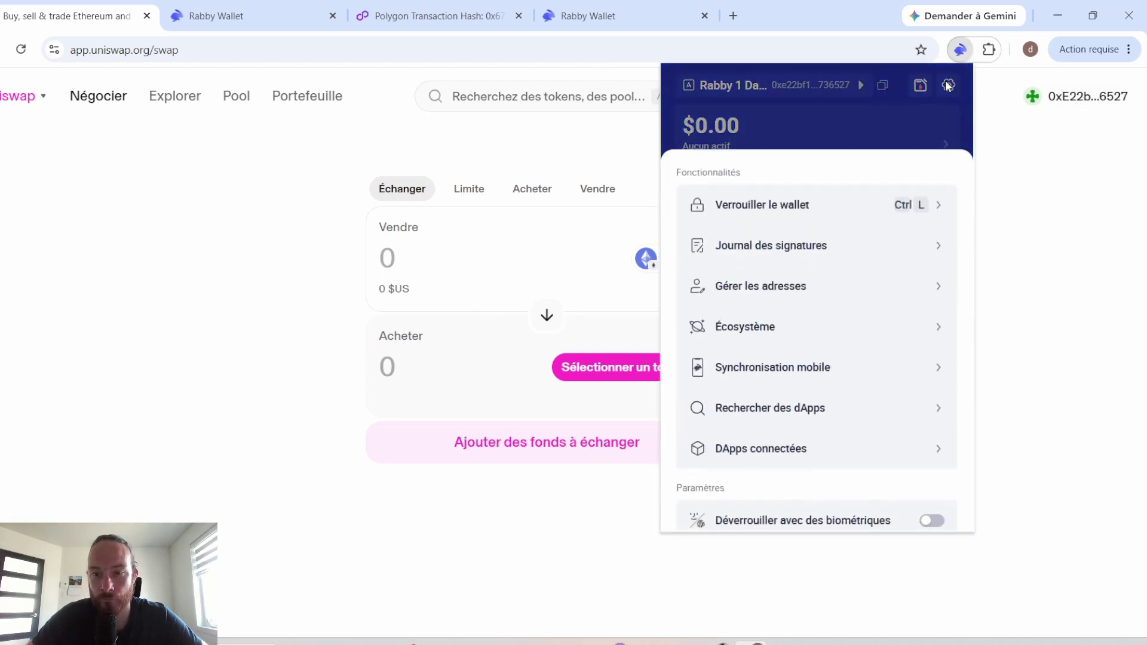
pyautogui.click(811, 454)
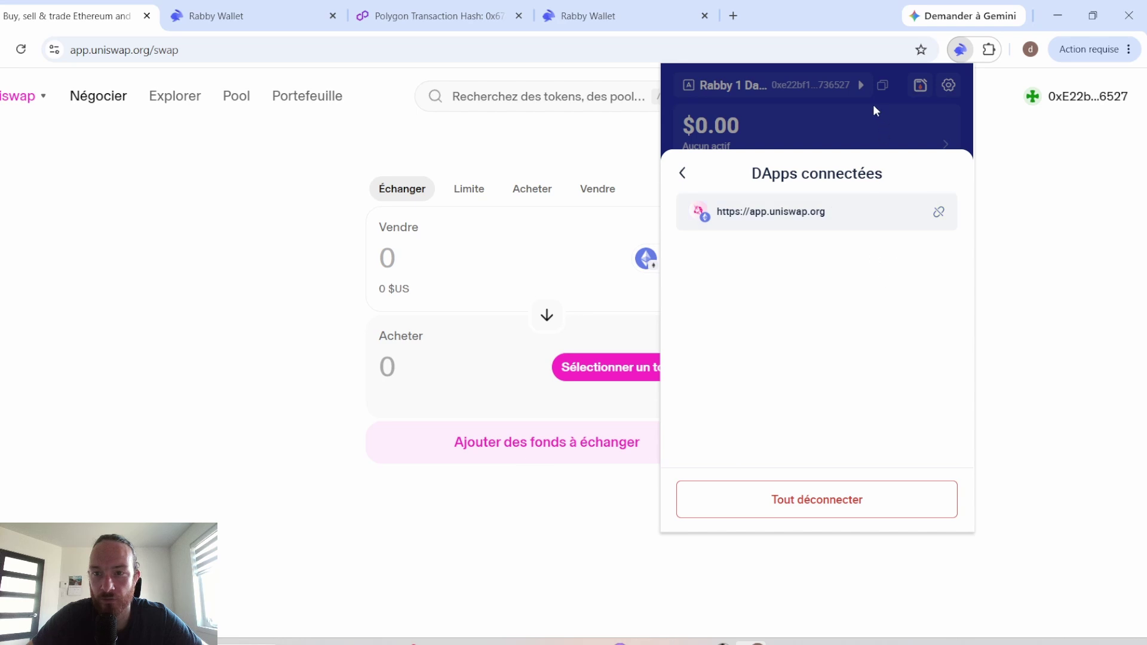
# Step: Unlink app.uniswap.org from the connected dApps, scroll through the settings, and close the Rabby popup
pyautogui.click(938, 211)
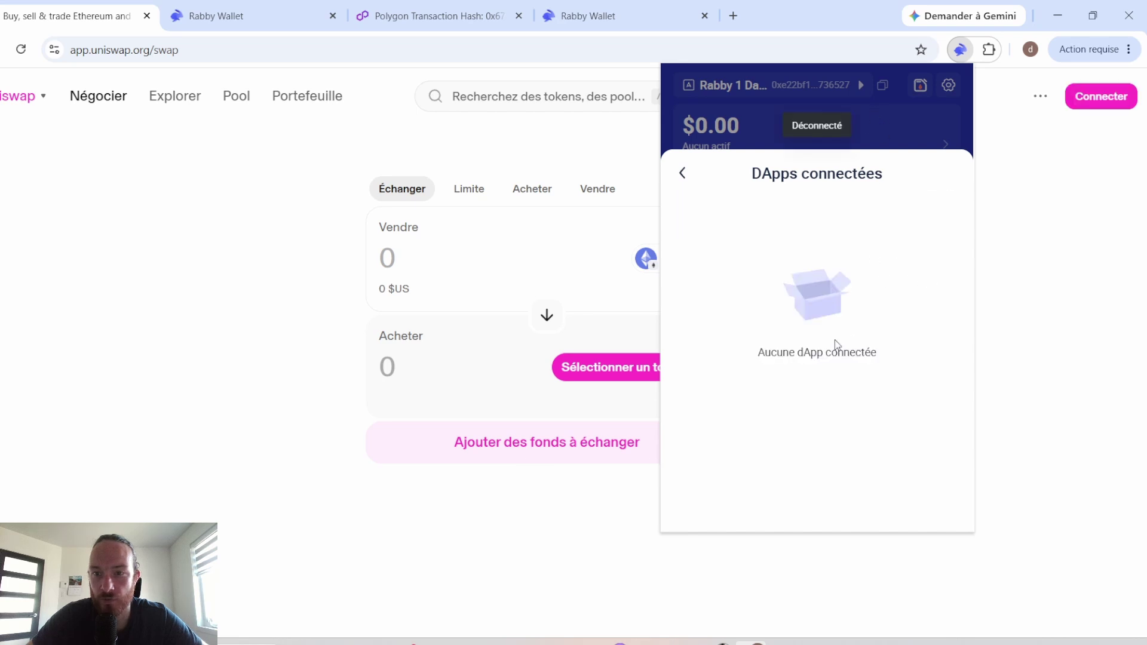
pyautogui.click(684, 175)
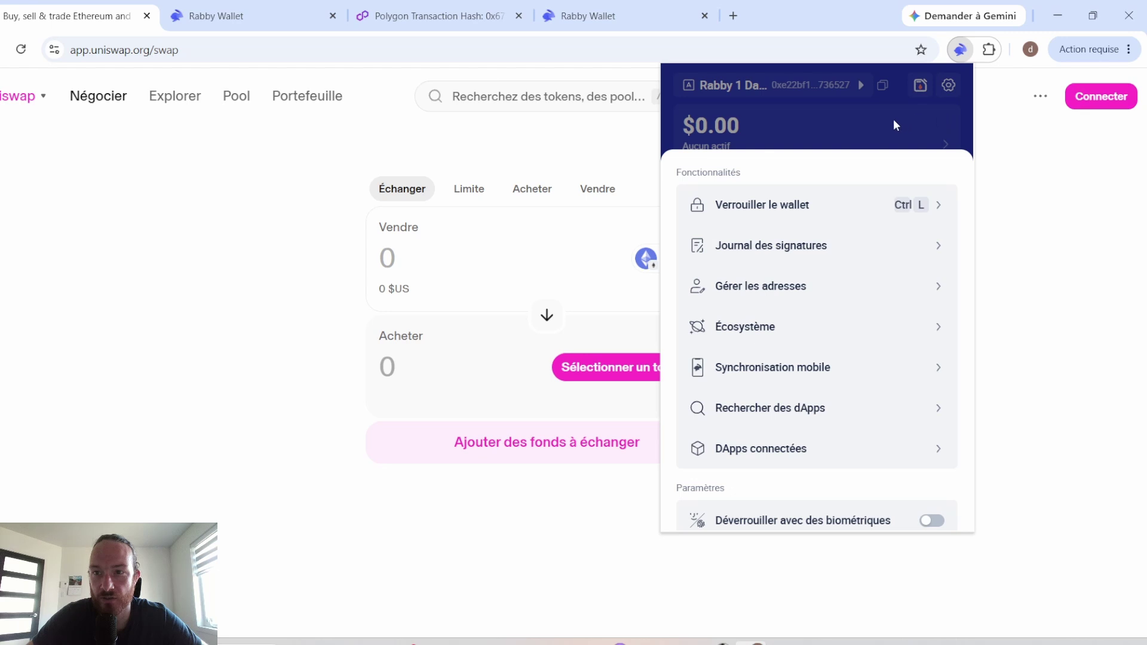
pyautogui.scroll(-3, 751, 412)
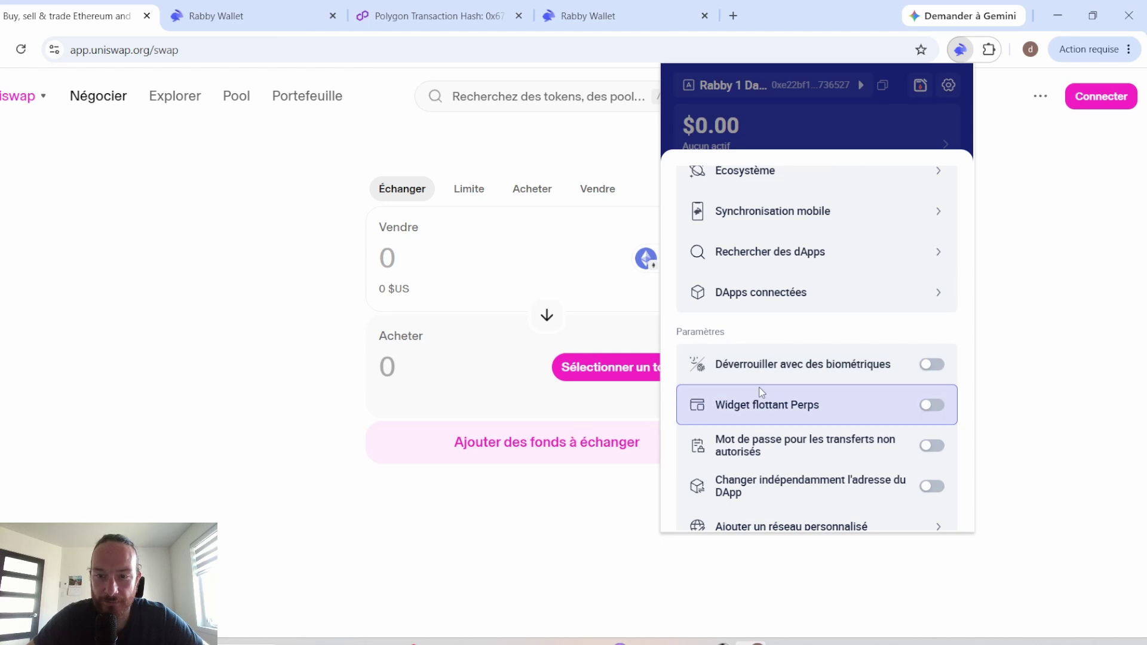
pyautogui.scroll(-3, 795, 308)
pyautogui.scroll(-5, 843, 409)
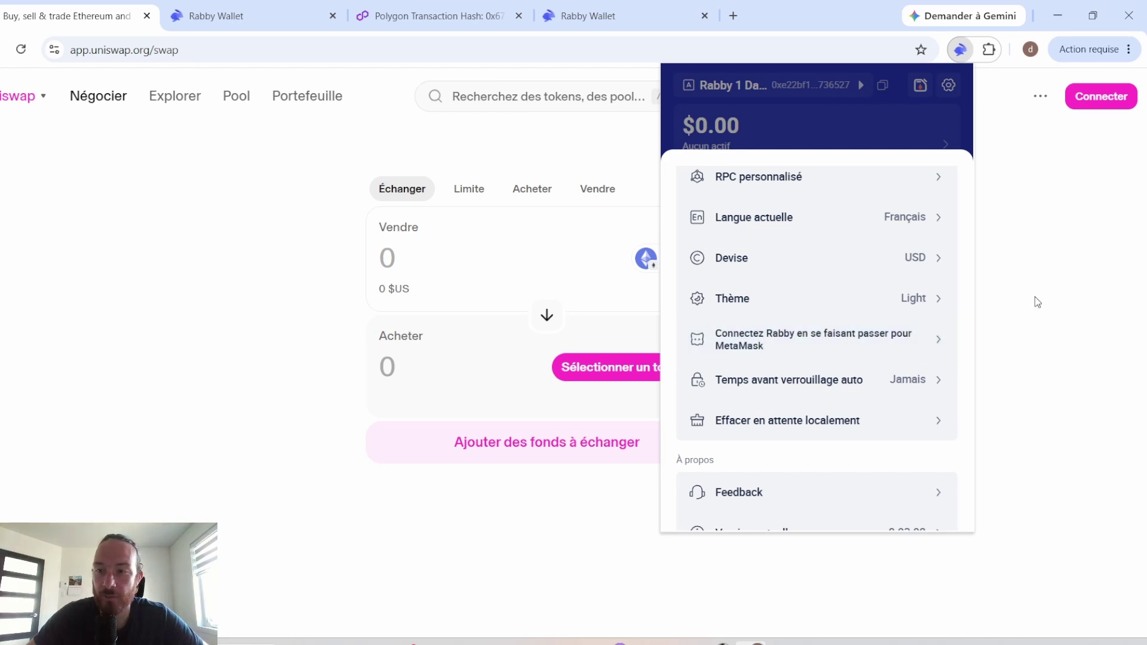
pyautogui.click(1047, 199)
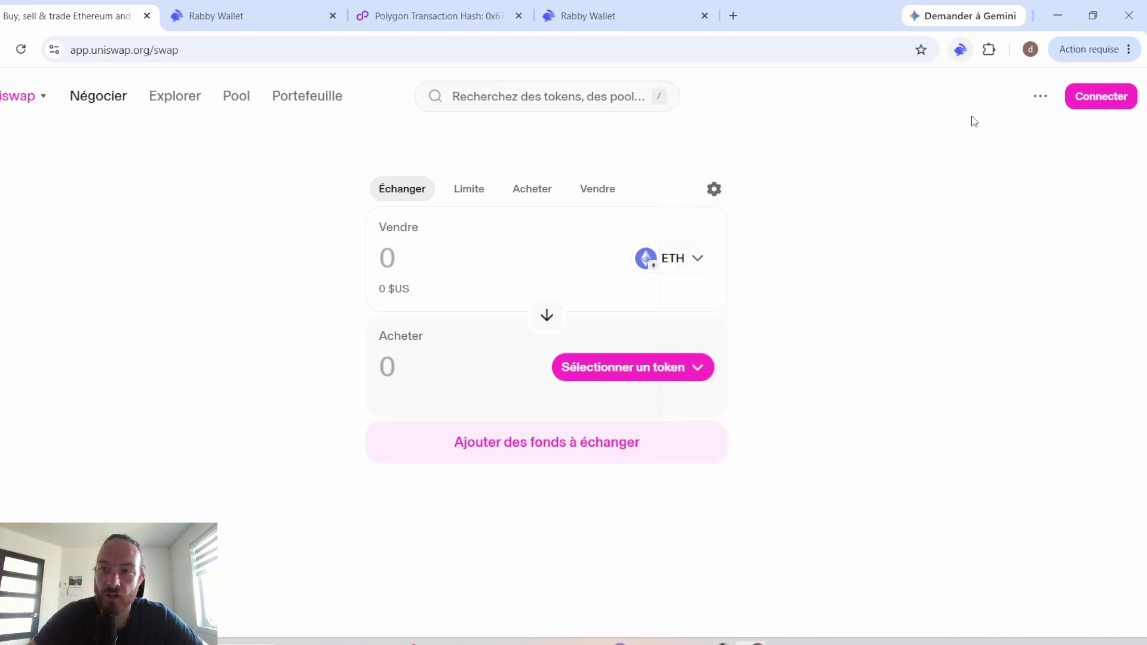
# Step: Enable Rabby's MetaMask impersonation for uniswap.org in the Rabby settings
pyautogui.click(1110, 100)
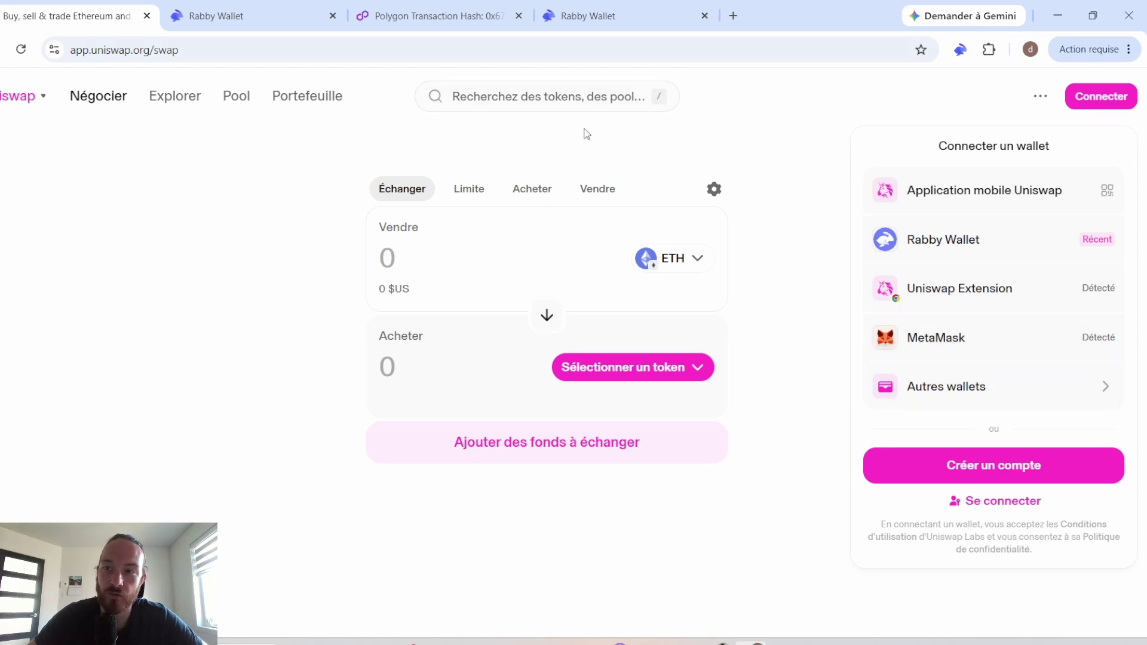
pyautogui.click(959, 51)
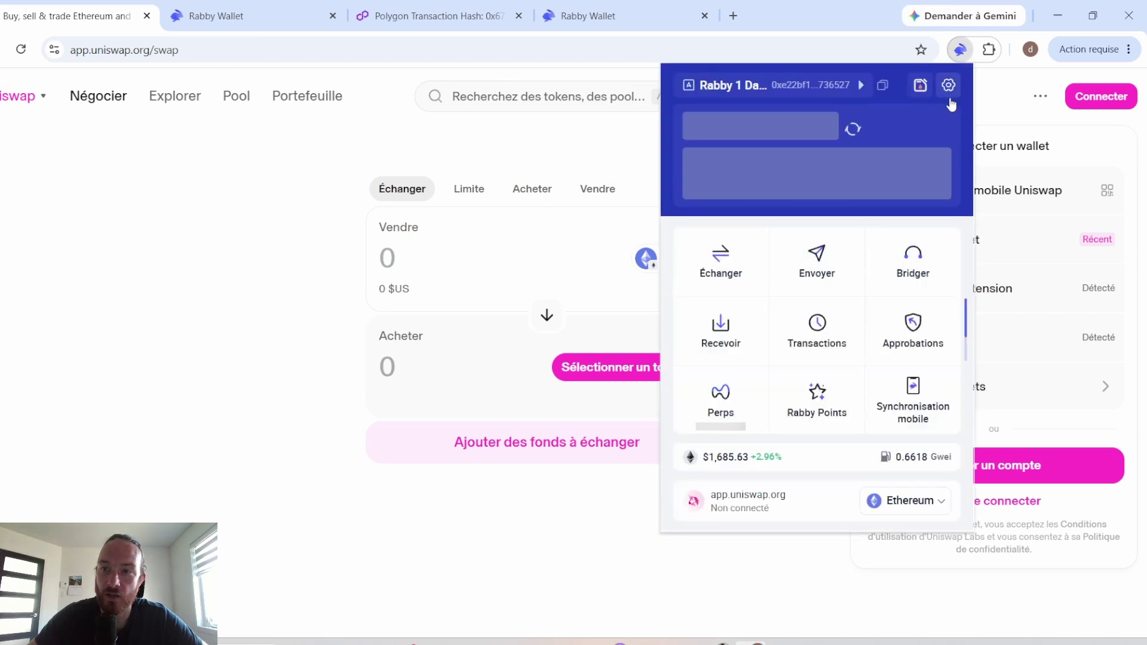
pyautogui.click(949, 85)
pyautogui.scroll(-5, 932, 412)
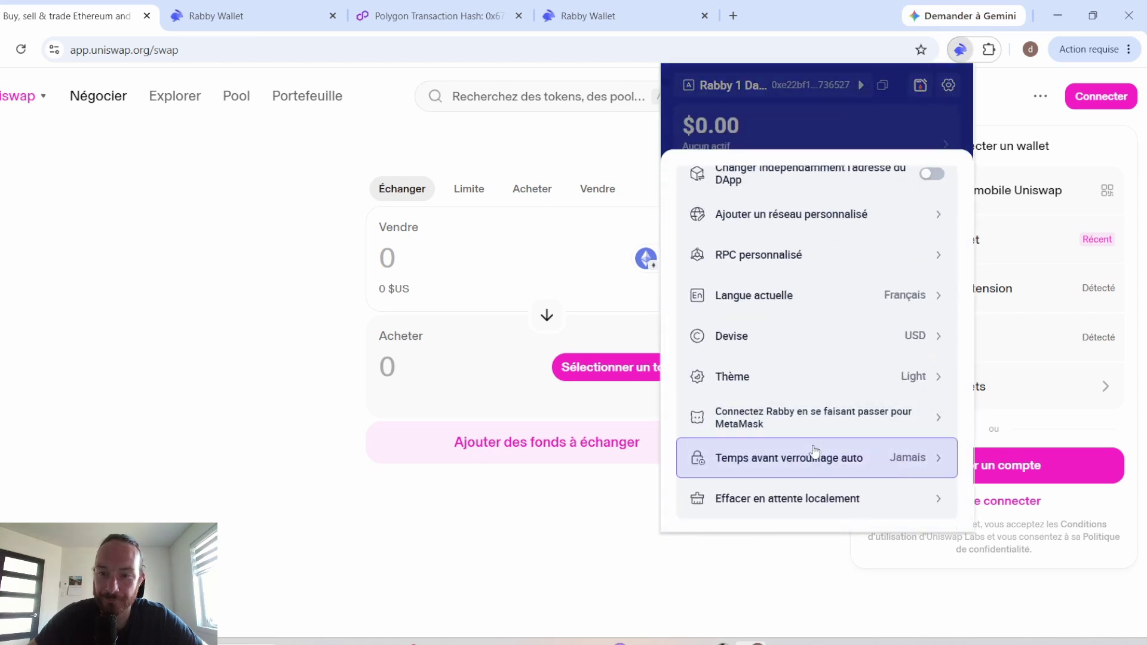
pyautogui.click(880, 417)
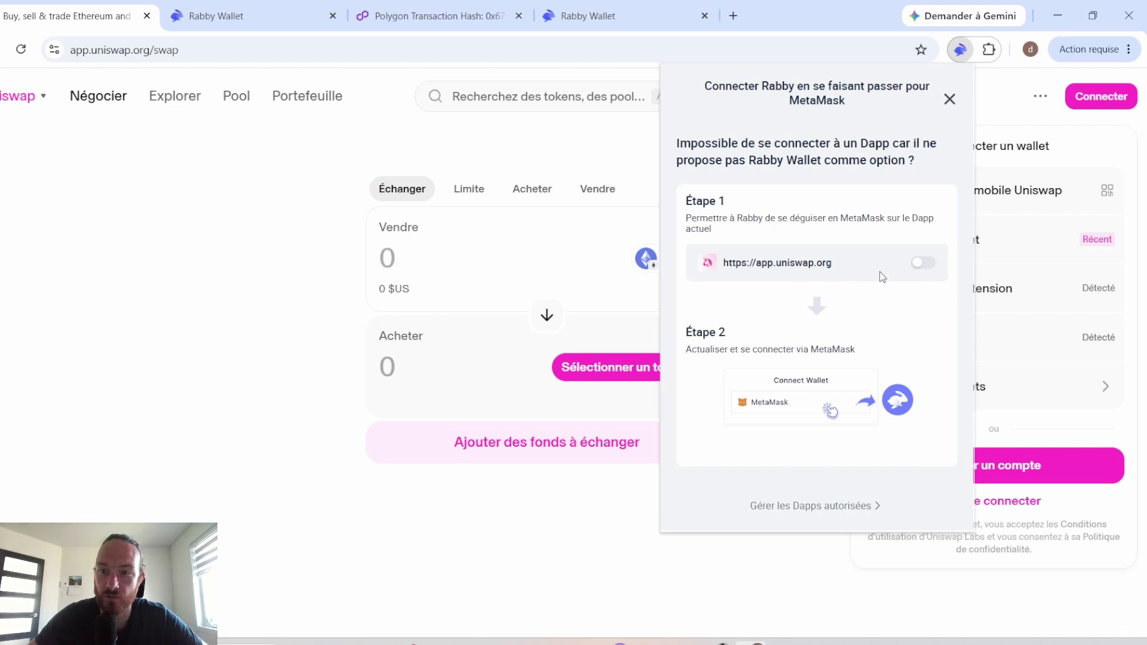
pyautogui.click(922, 265)
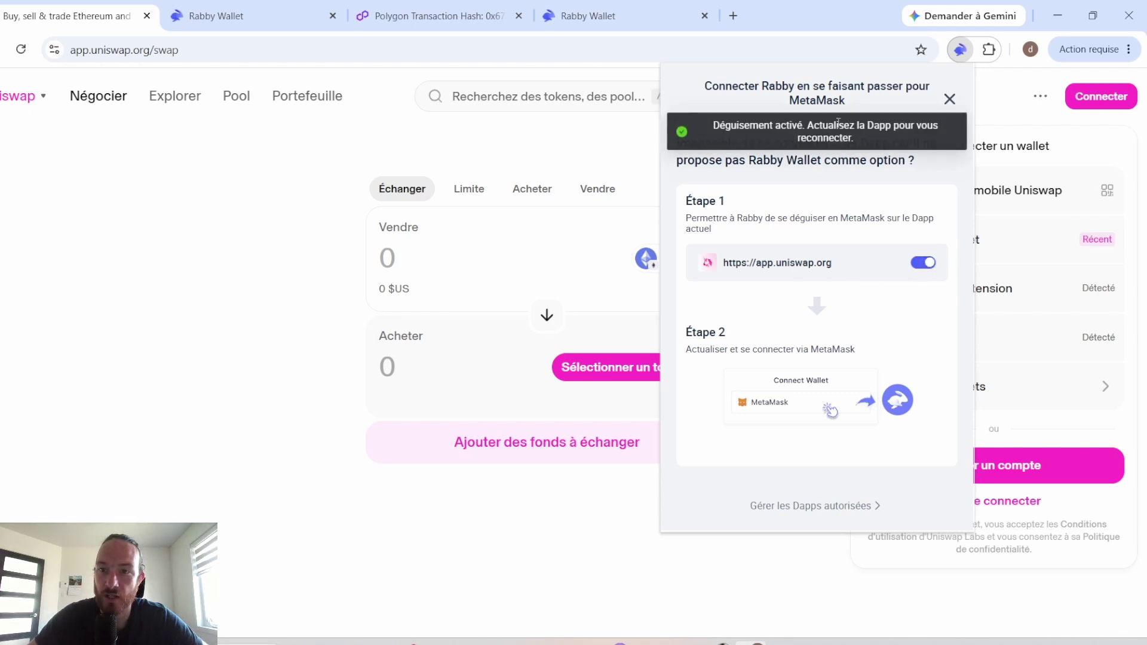
pyautogui.click(1002, 111)
# Step: Start a MetaMask connection on Uniswap, cancel it, and decline the Solana prompt with Ignorer
pyautogui.click(1072, 96)
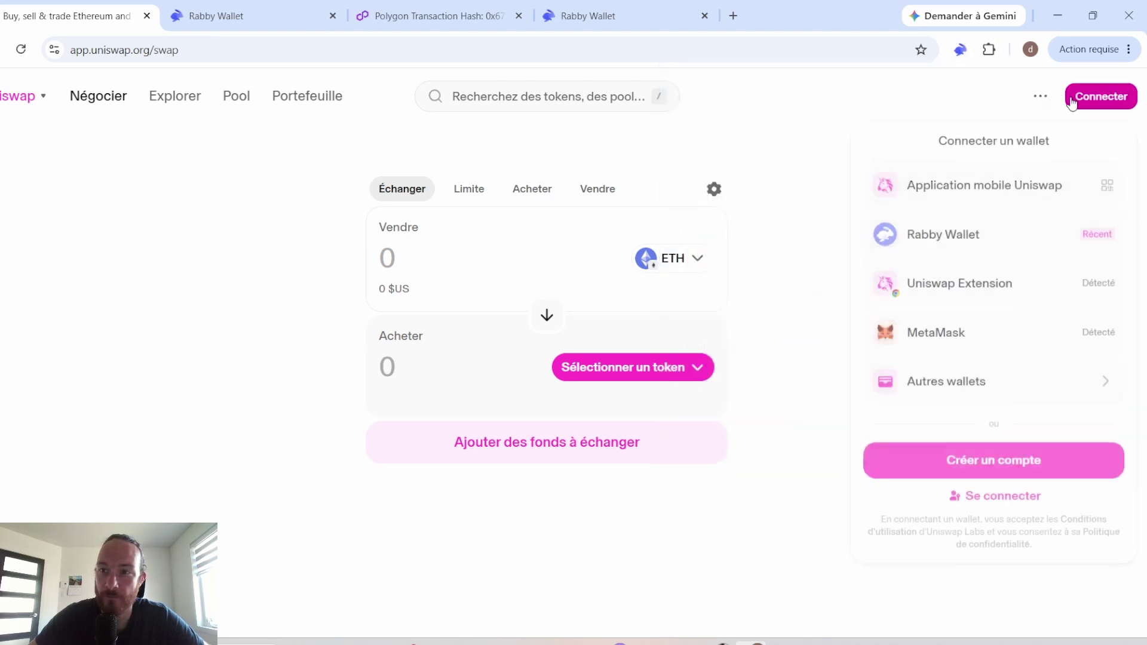
pyautogui.click(1088, 349)
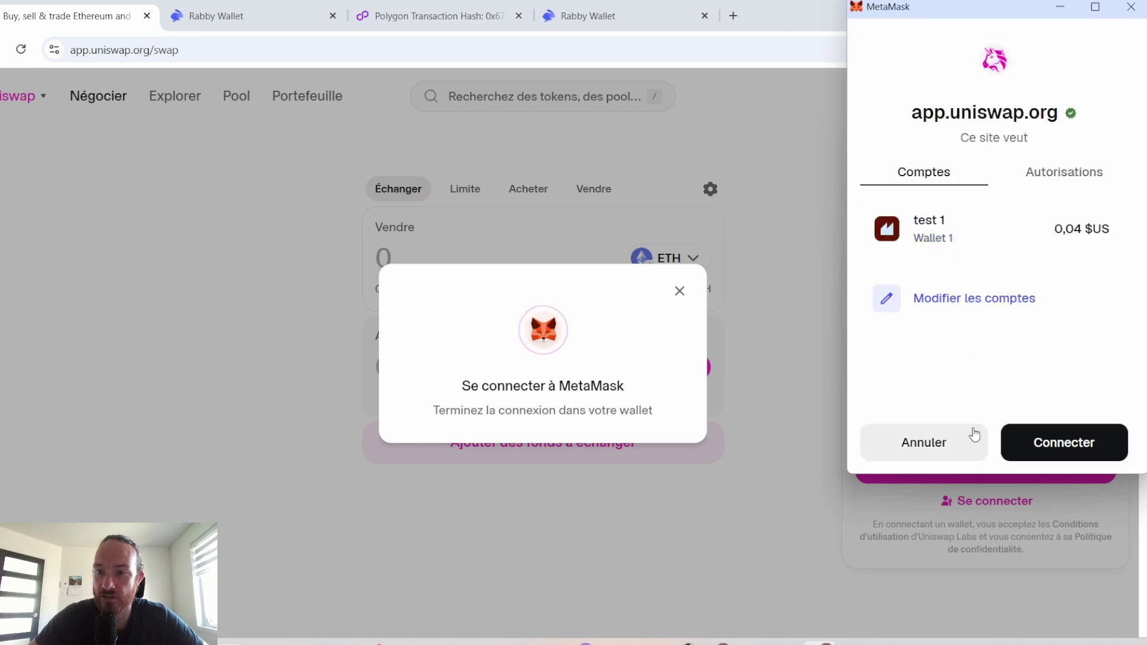
pyautogui.click(920, 445)
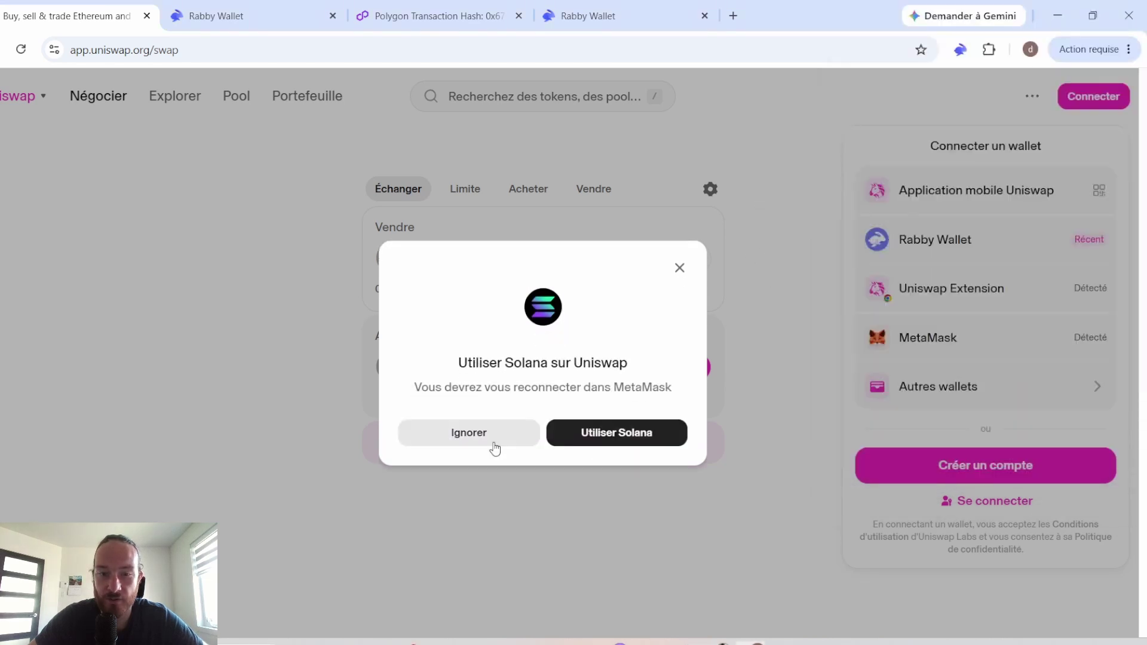
pyautogui.click(469, 435)
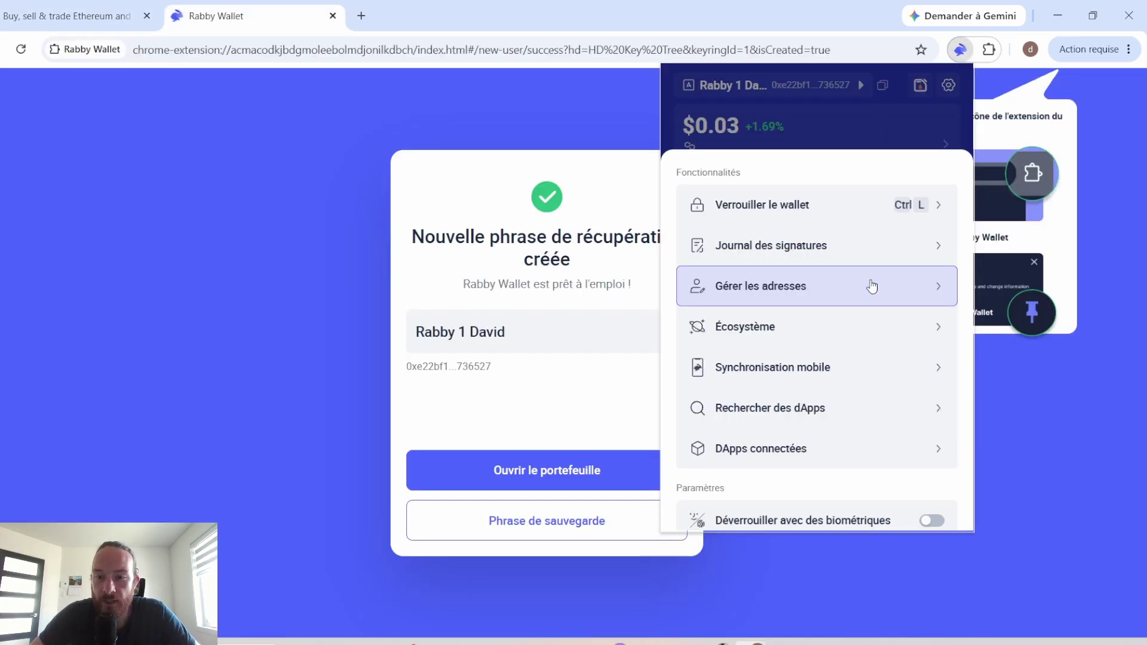
# Step: Start a new custom network with chain ID 158 and name Roburna Mainnet
pyautogui.scroll(-5, 878, 371)
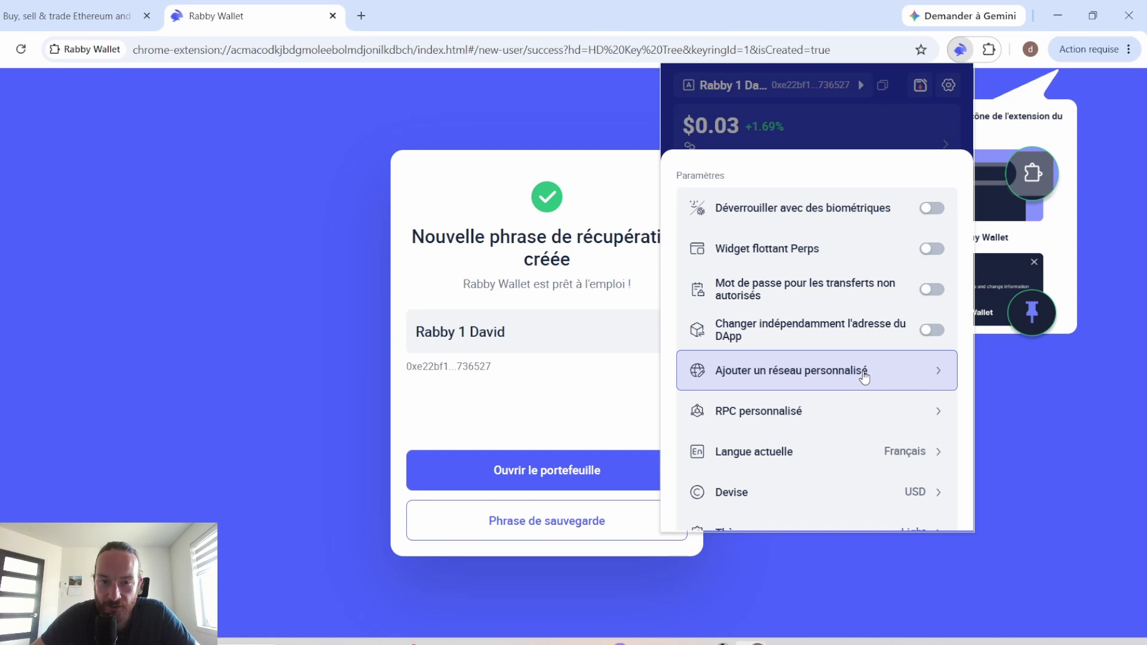
pyautogui.click(863, 376)
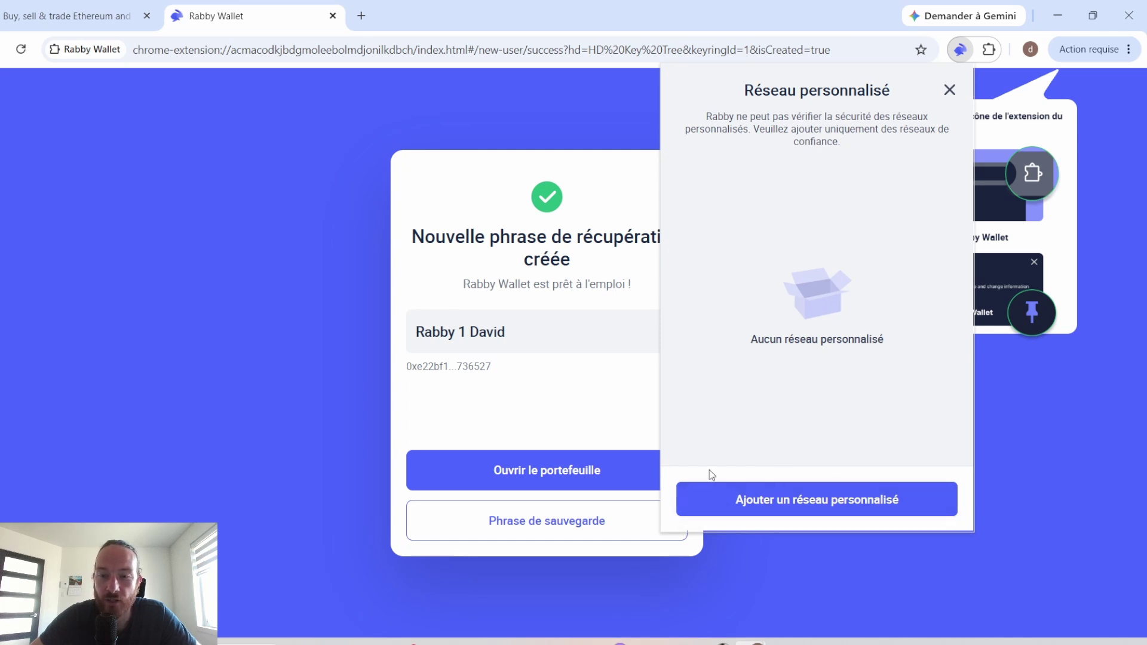
pyautogui.click(819, 502)
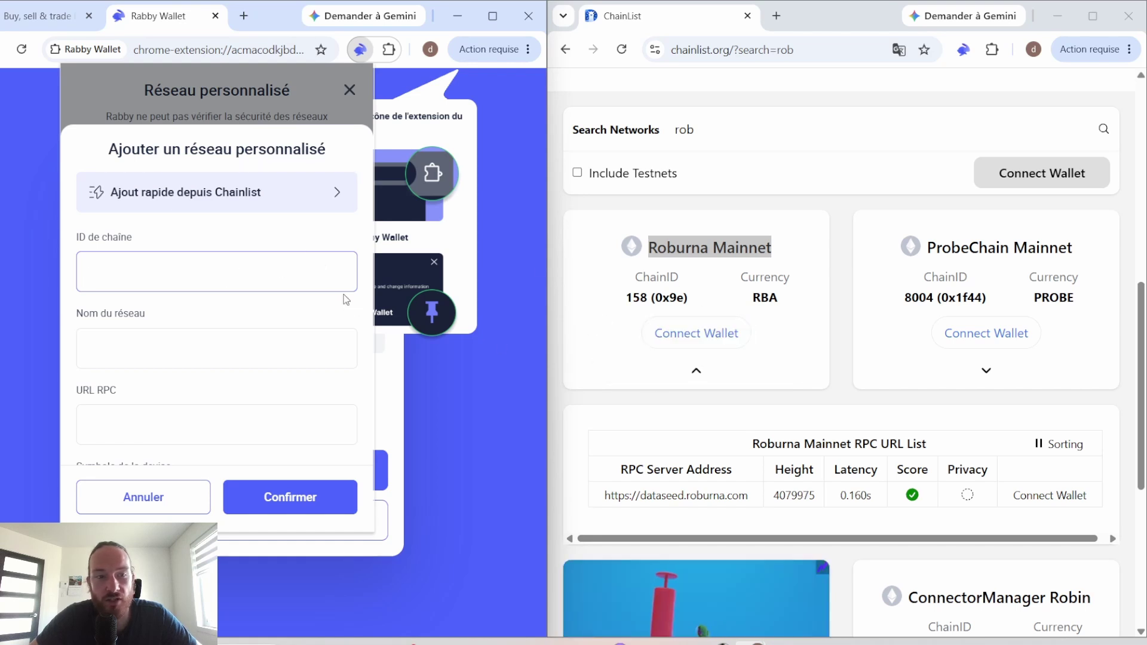
pyautogui.write('158')
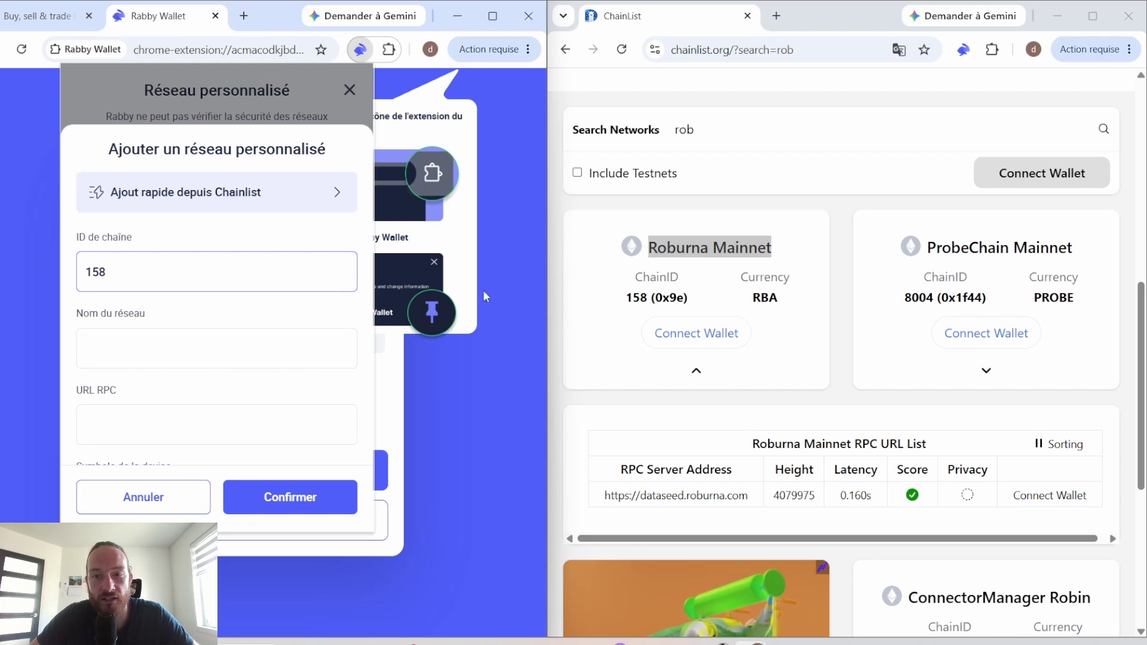
pyautogui.press('Tab')
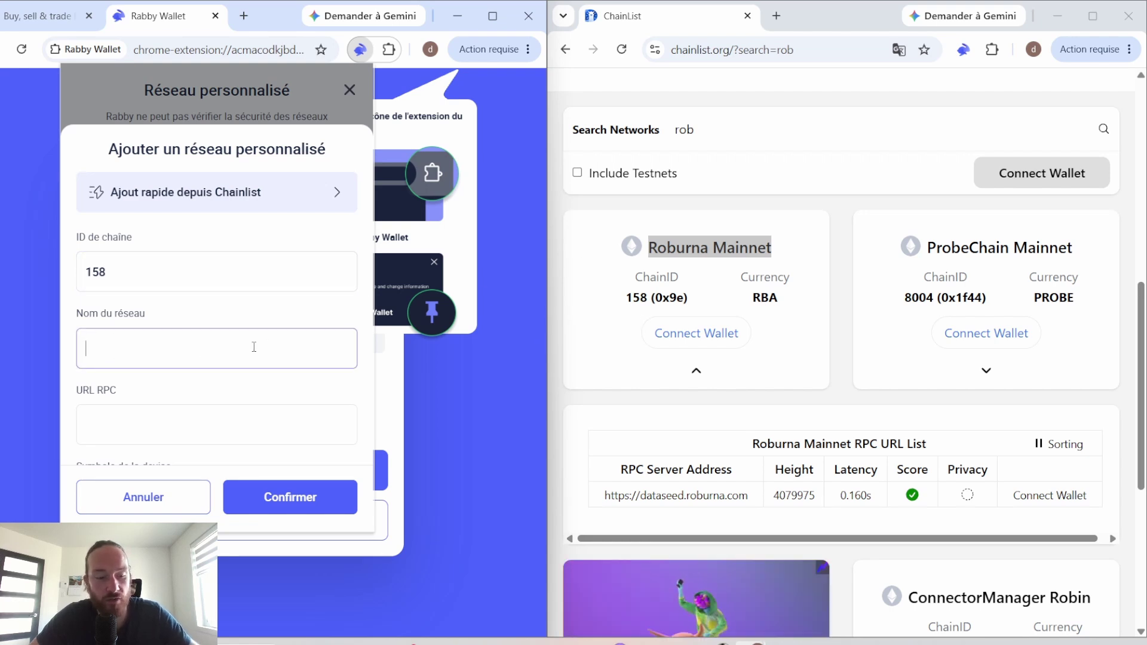
pyautogui.write('Roburna Mainnet')
pyautogui.click(231, 414)
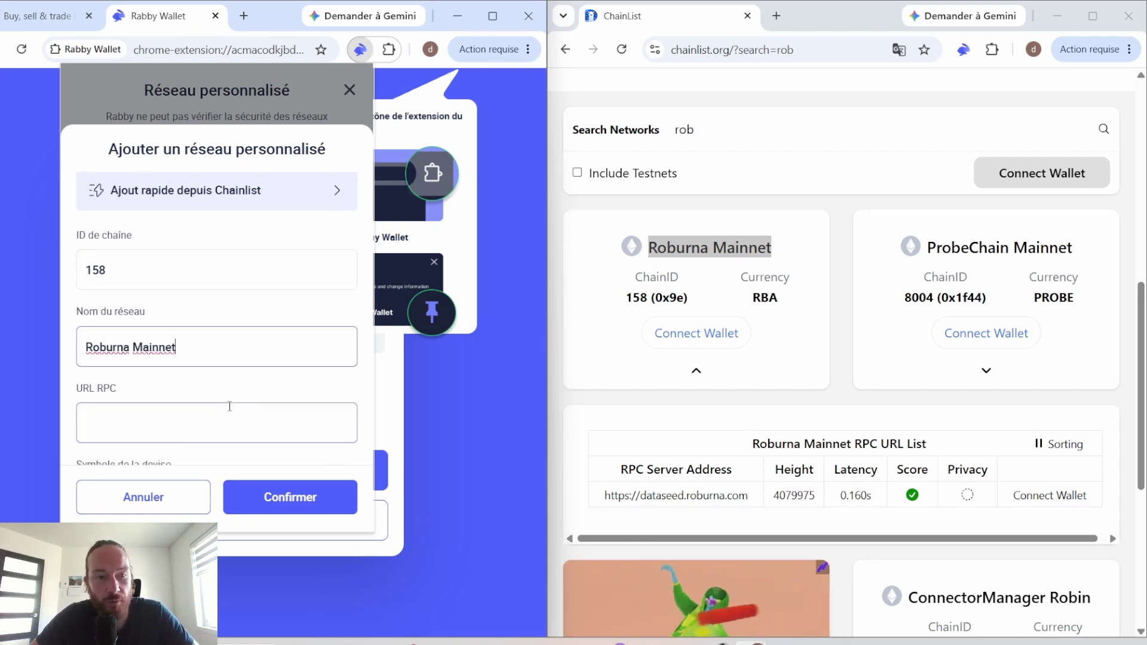
pyautogui.scroll(-1, 232, 413)
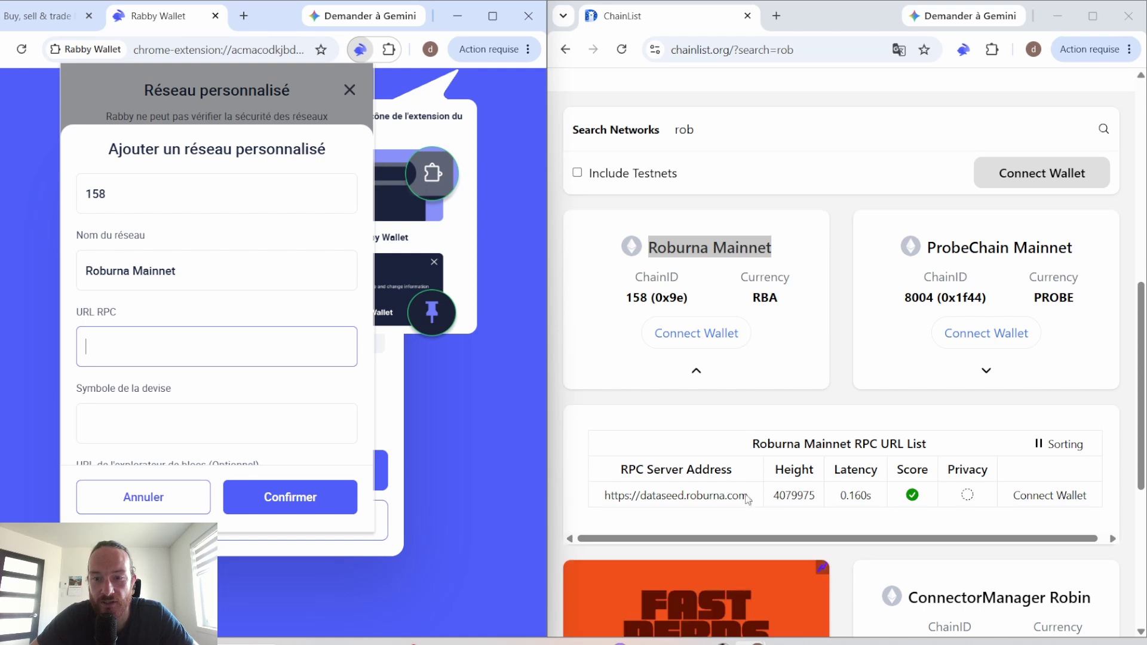
pyautogui.click(720, 489)
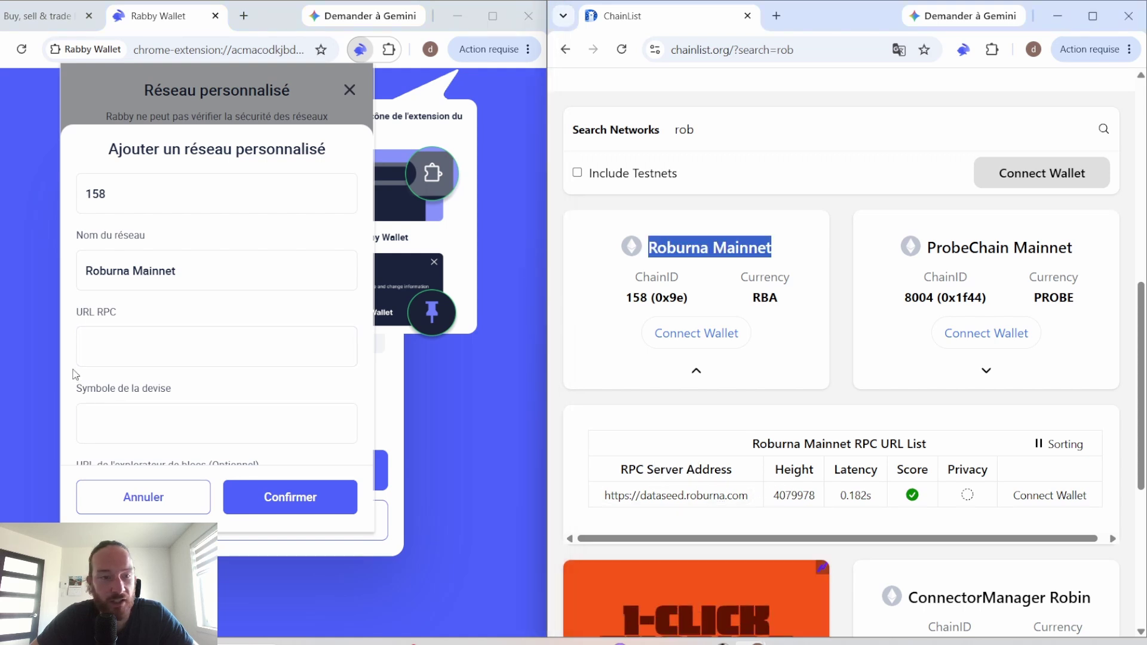
pyautogui.click(235, 345)
pyautogui.hotkey('ctrl', 'v')
pyautogui.press('Tab')
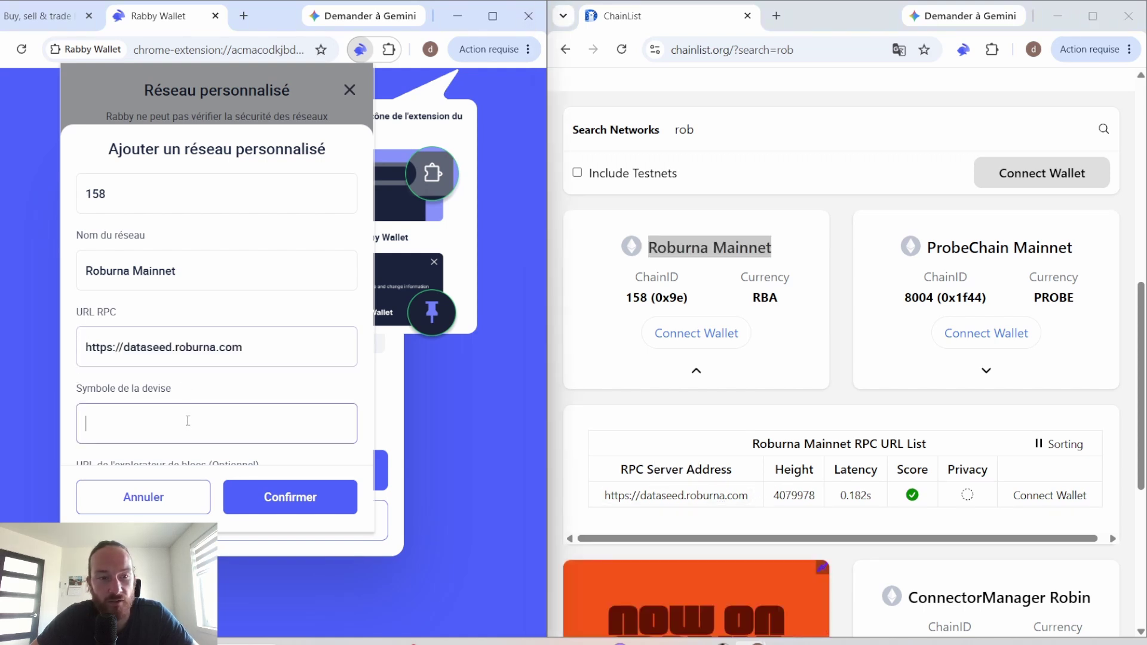
# Step: Paste RBA as the currency symbol, confirm the network, and close the custom networks list
pyautogui.doubleClick(768, 298)
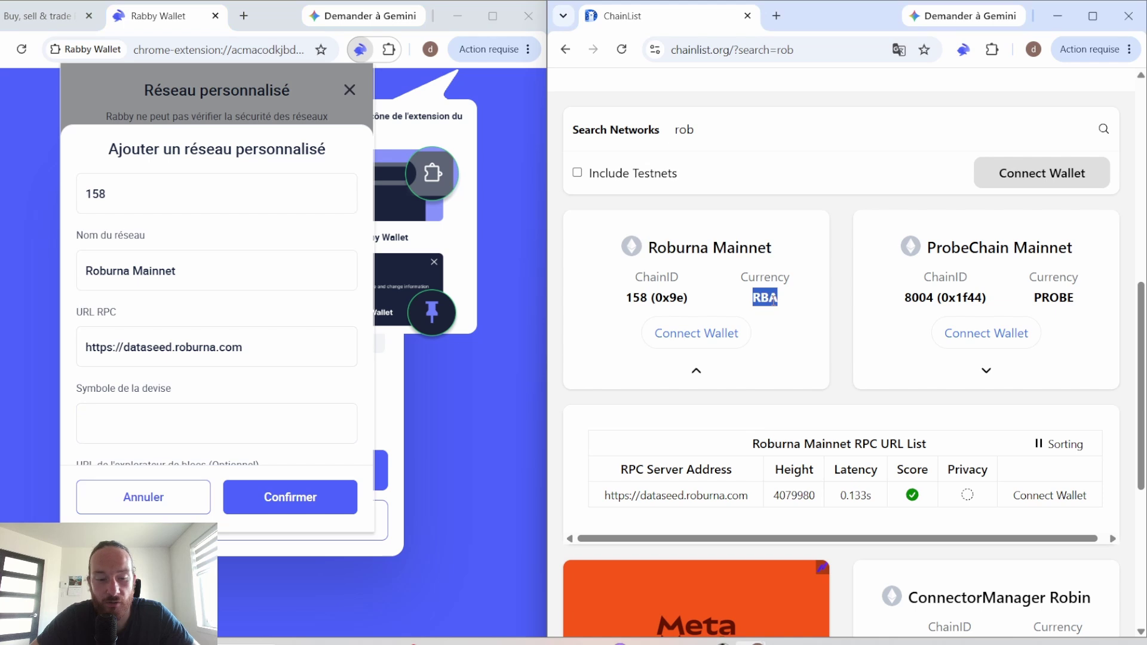
pyautogui.click(256, 432)
pyautogui.hotkey('ctrl', 'v')
pyautogui.scroll(-1, 256, 432)
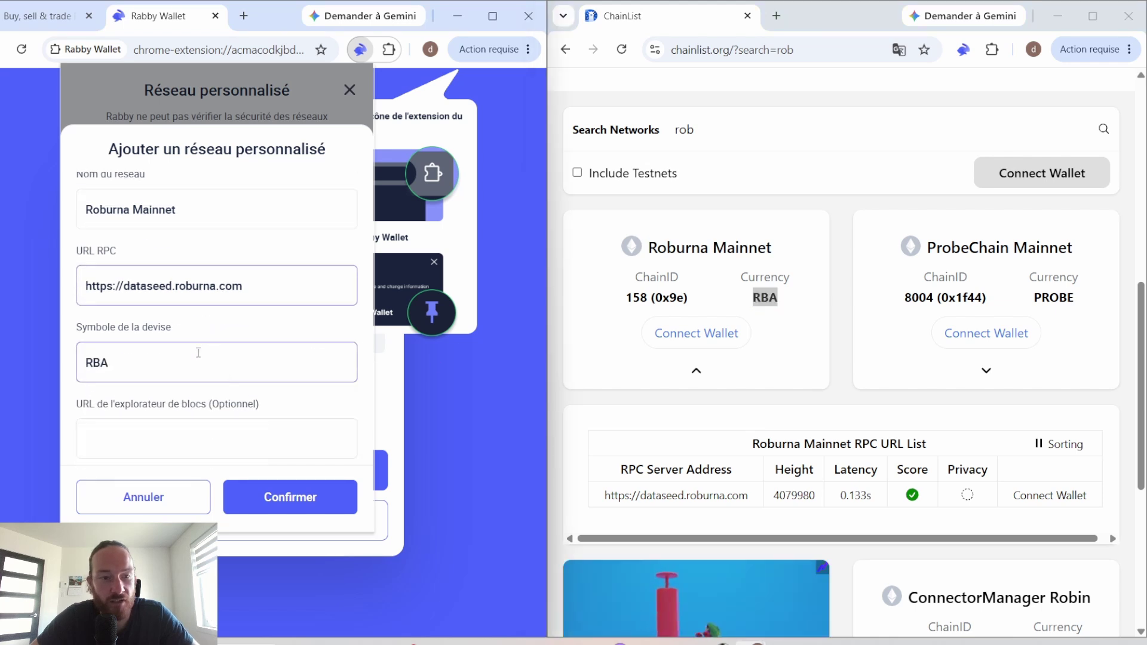
pyautogui.click(302, 502)
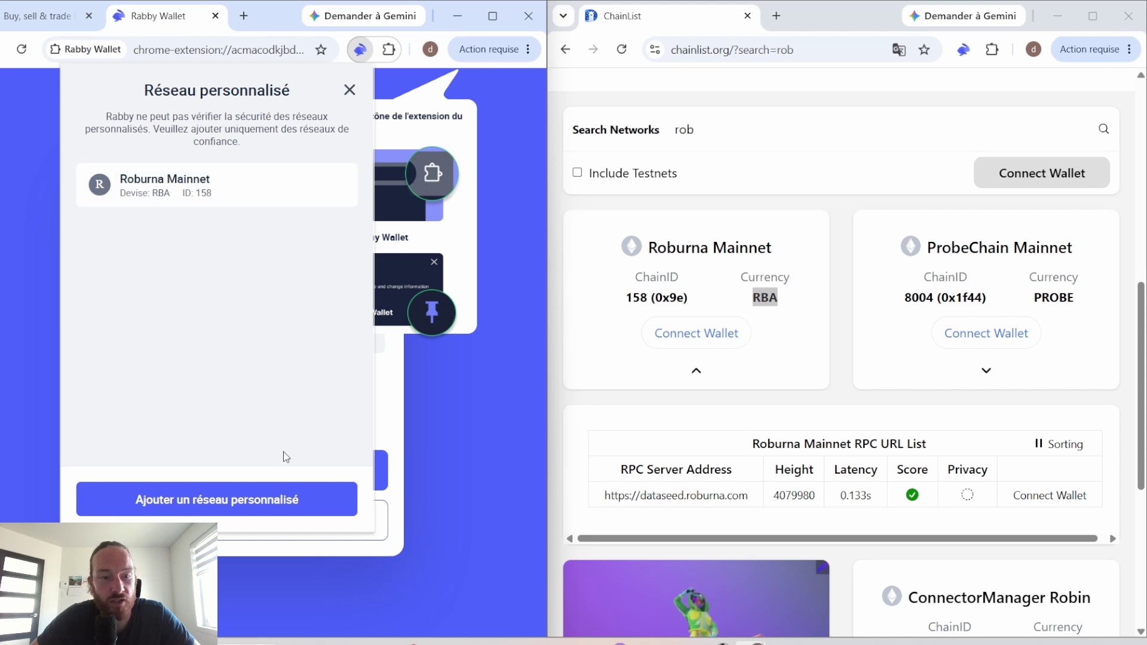
pyautogui.click(349, 91)
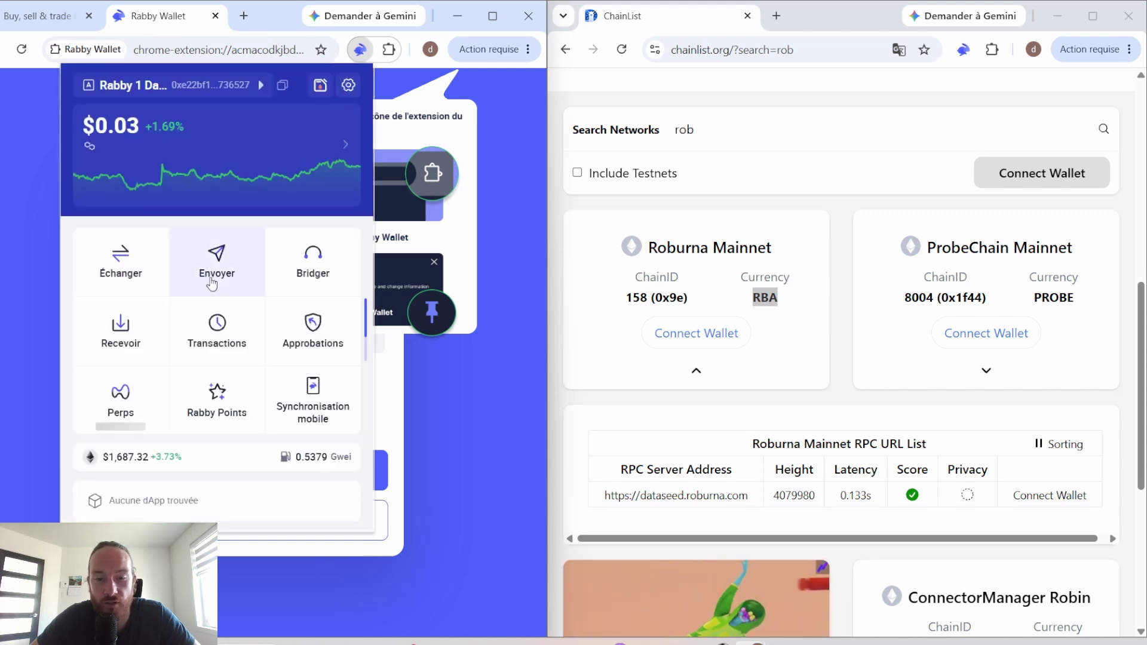
# Step: Maximize the browser, open Bridger, and enter 10 ETH to bridge from Ethereum to Arbitrum
pyautogui.press('super+Up')
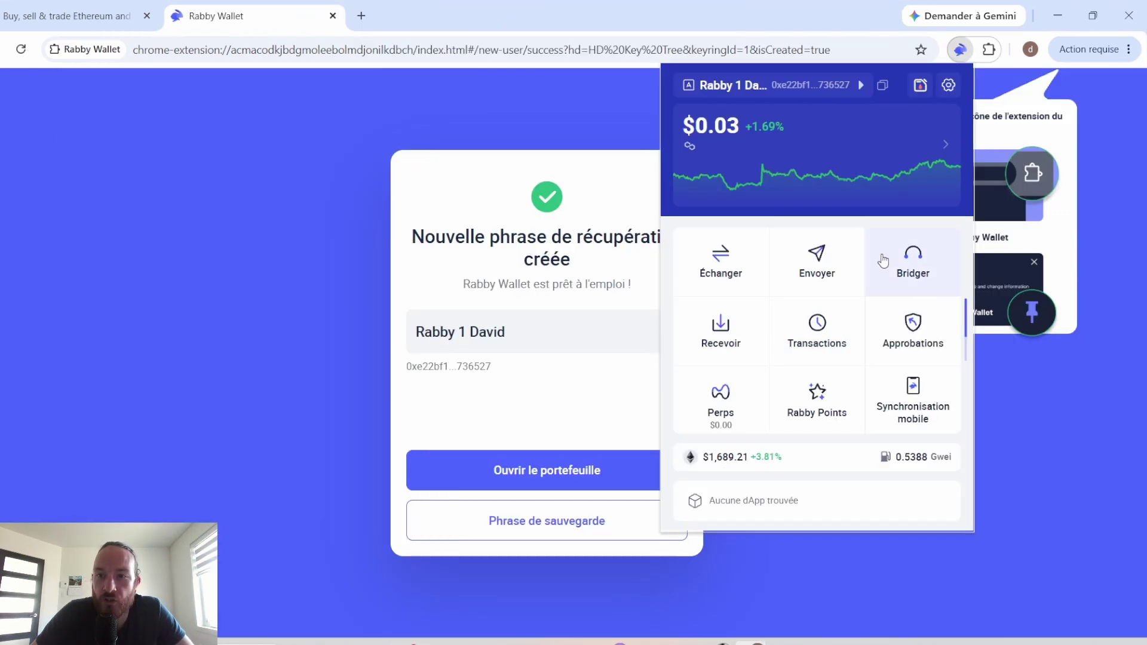
pyautogui.click(913, 256)
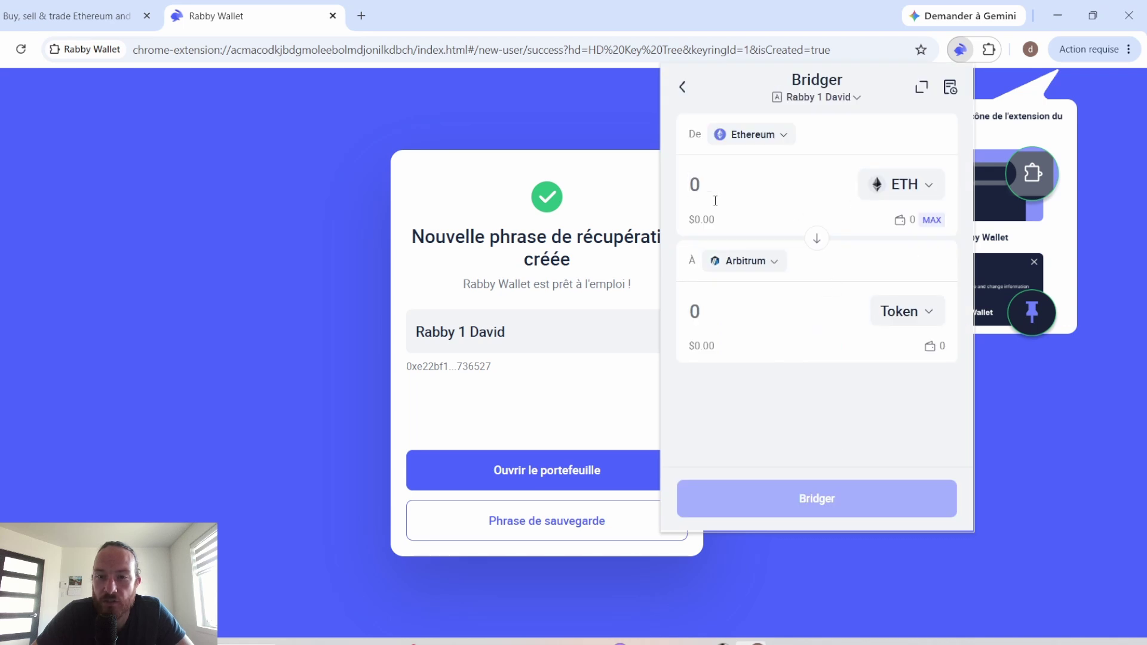
pyautogui.write('10')
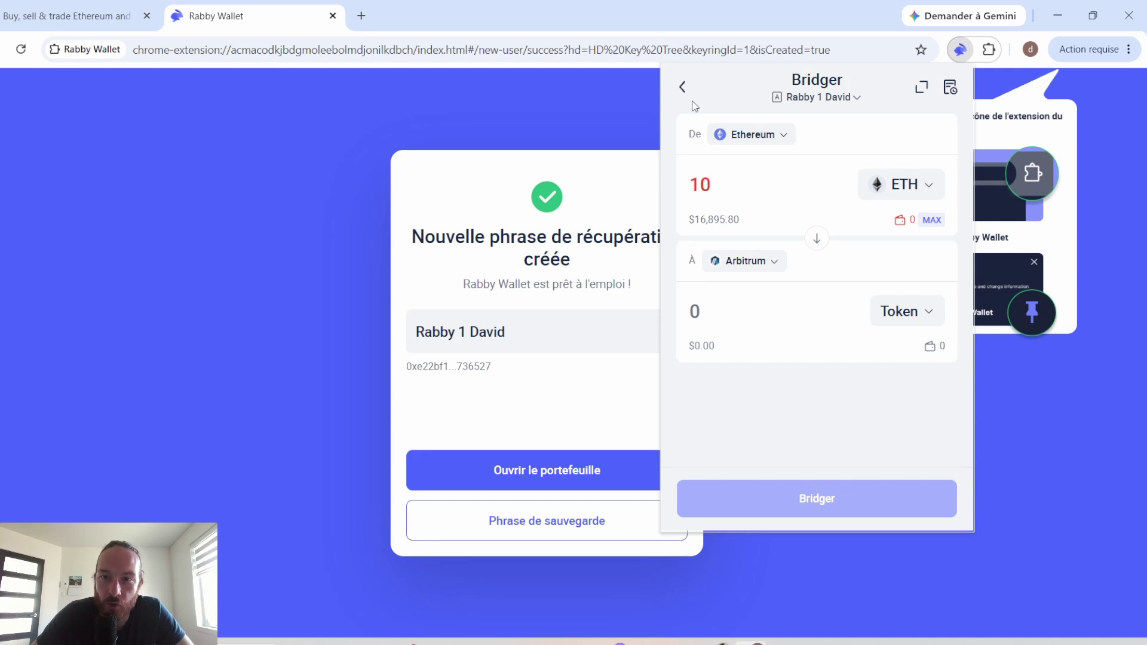
# Step: Leave the Bridge page, then open and close the Rabby Points panel and the Staking page
pyautogui.click(677, 85)
pyautogui.scroll(-1, 896, 358)
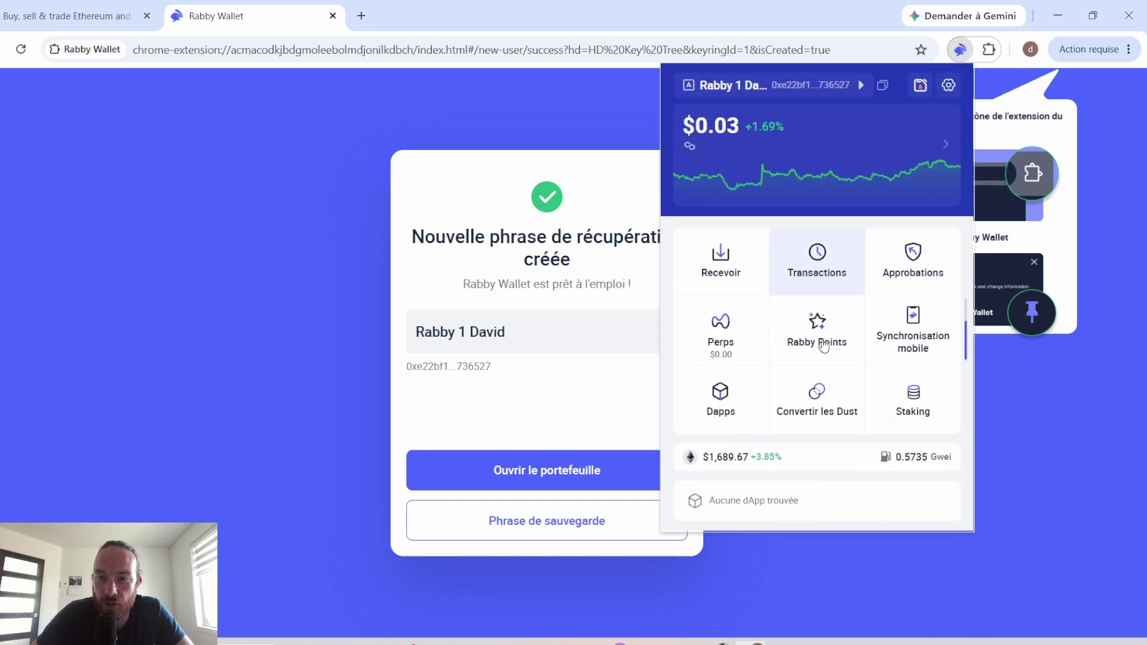
pyautogui.scroll(1, 849, 383)
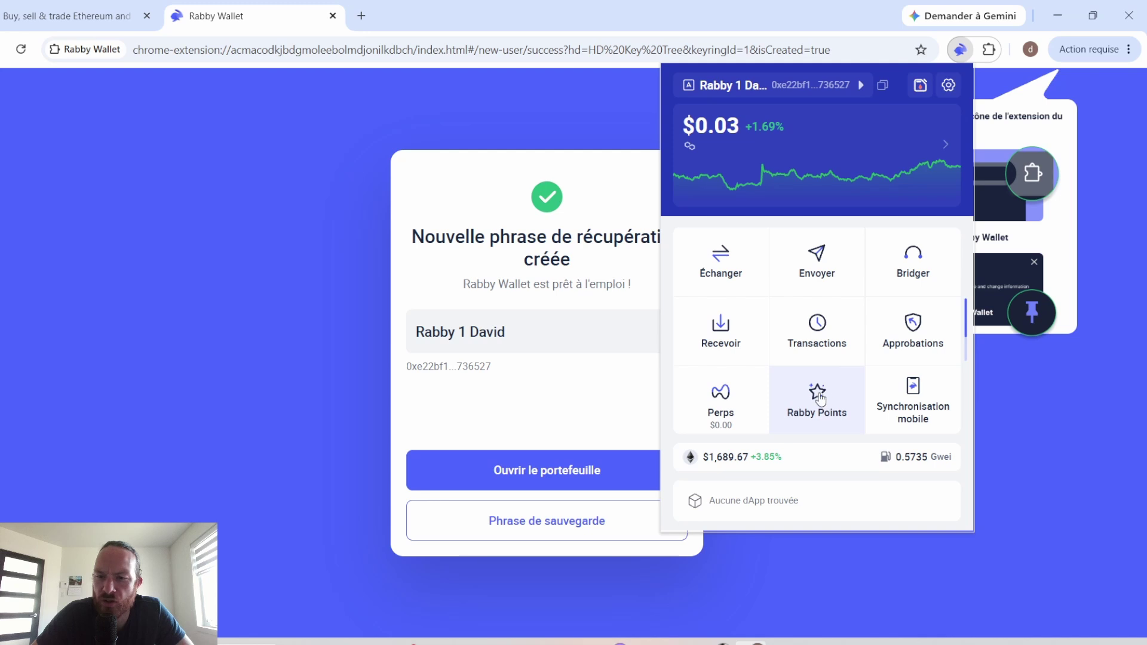
pyautogui.click(820, 399)
pyautogui.click(949, 204)
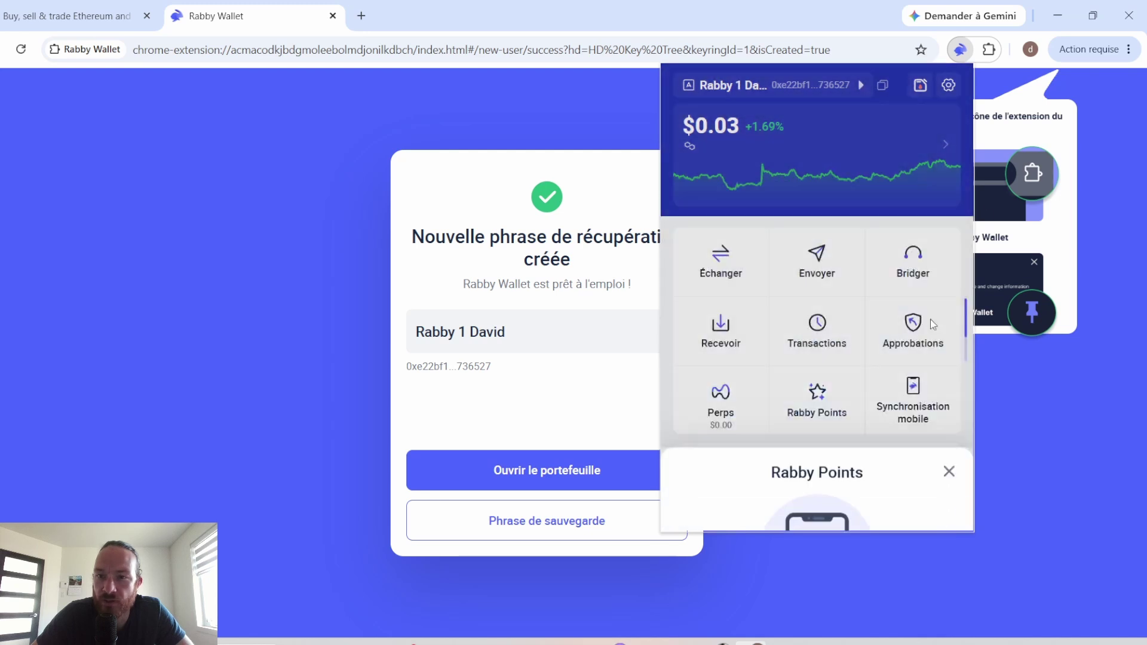
pyautogui.scroll(-1, 836, 357)
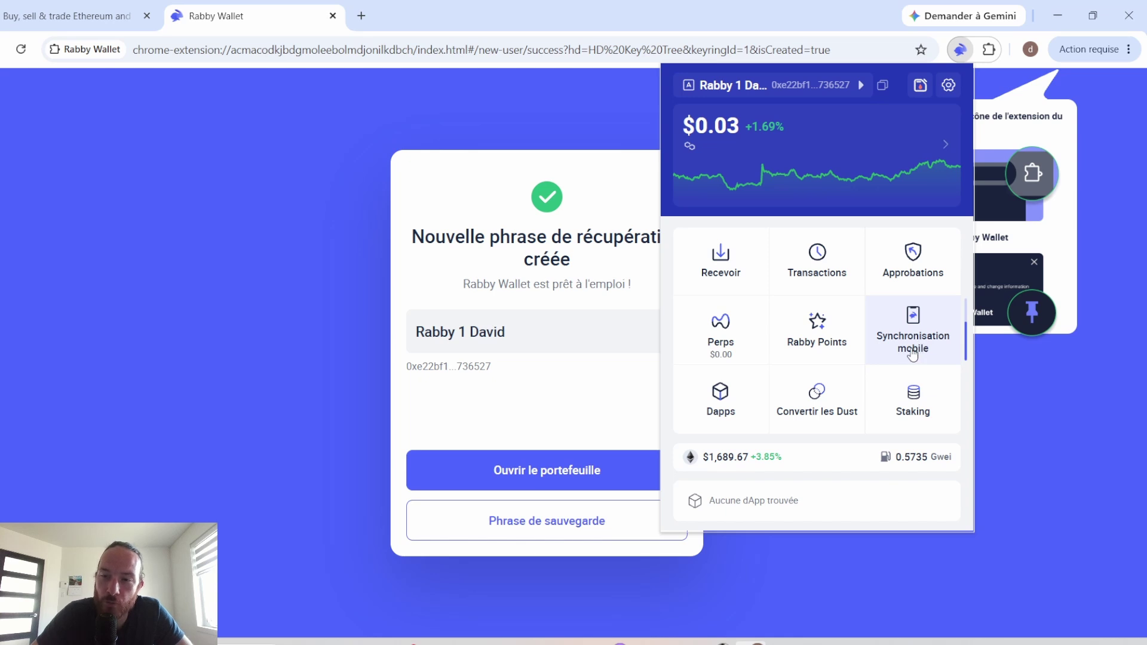
pyautogui.scroll(1, 912, 353)
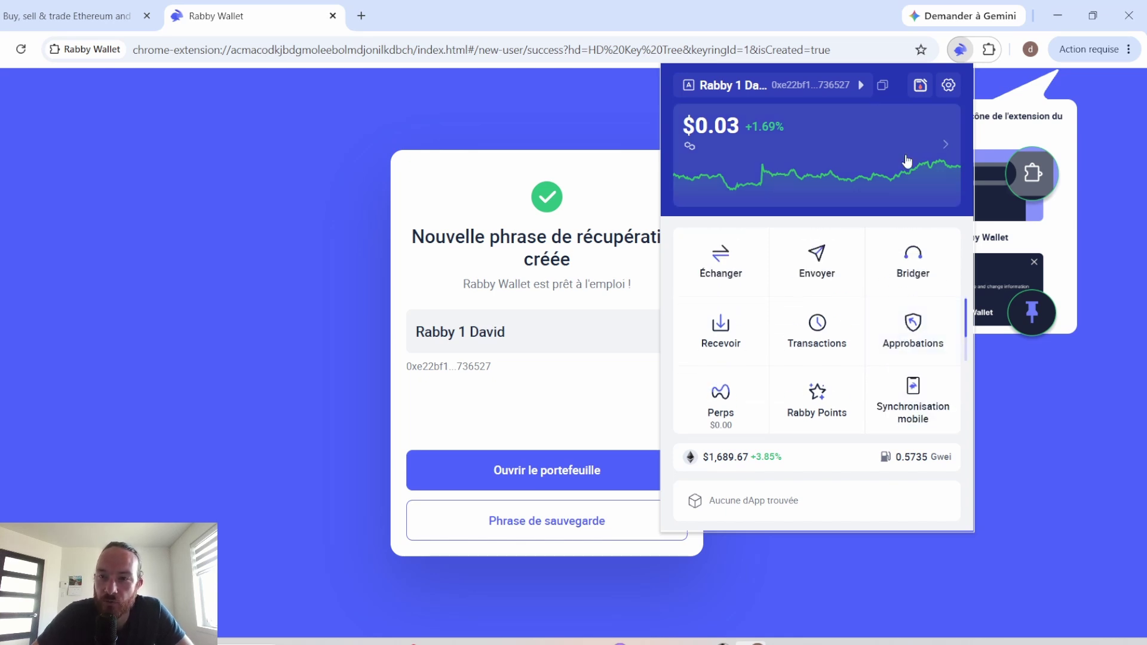
pyautogui.scroll(-1, 814, 328)
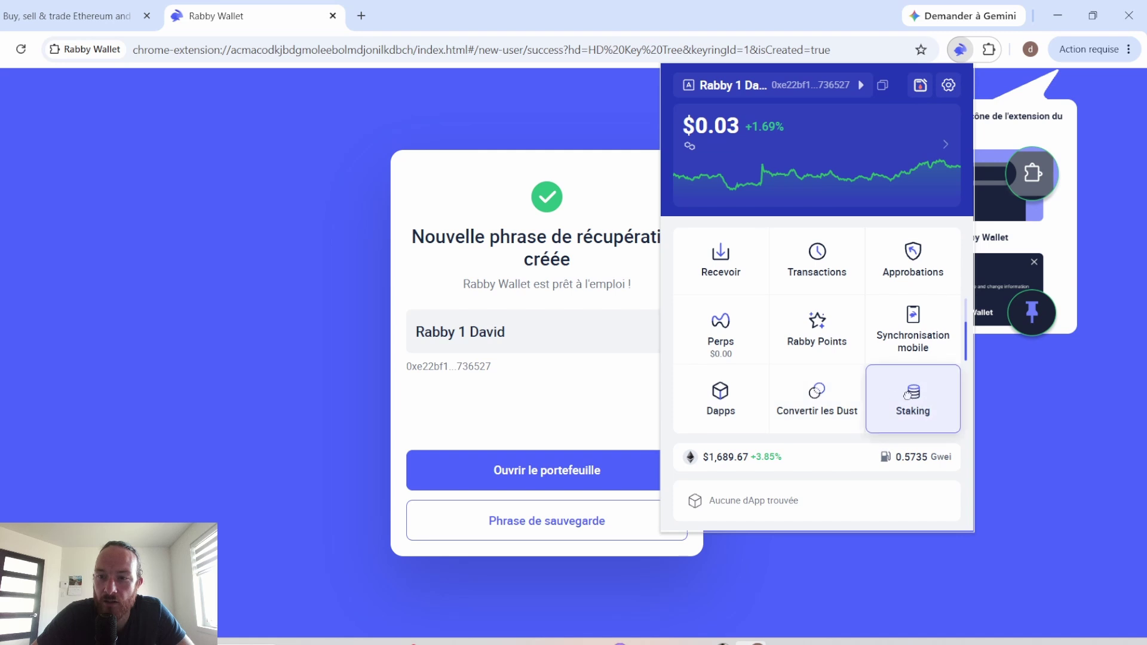
pyautogui.click(926, 408)
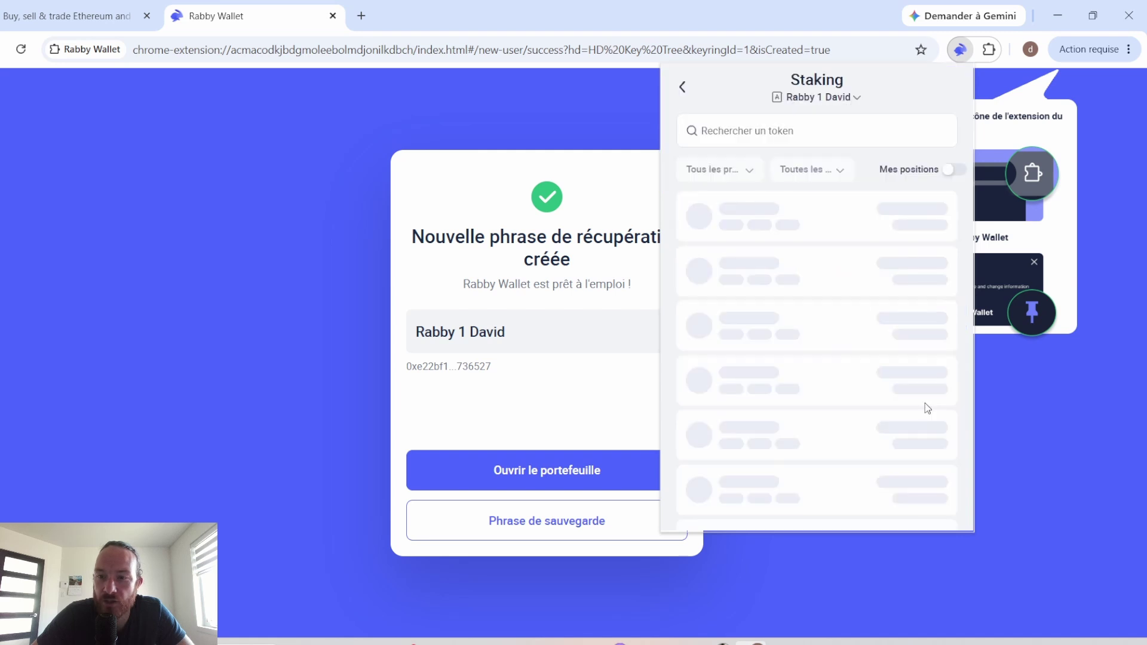
pyautogui.click(683, 87)
# Step: Move Perps to the first slot and Synchronisation mobile to the centre, then peek at Dapps
pyautogui.moveTo(897, 373); pyautogui.dragTo(815, 328)
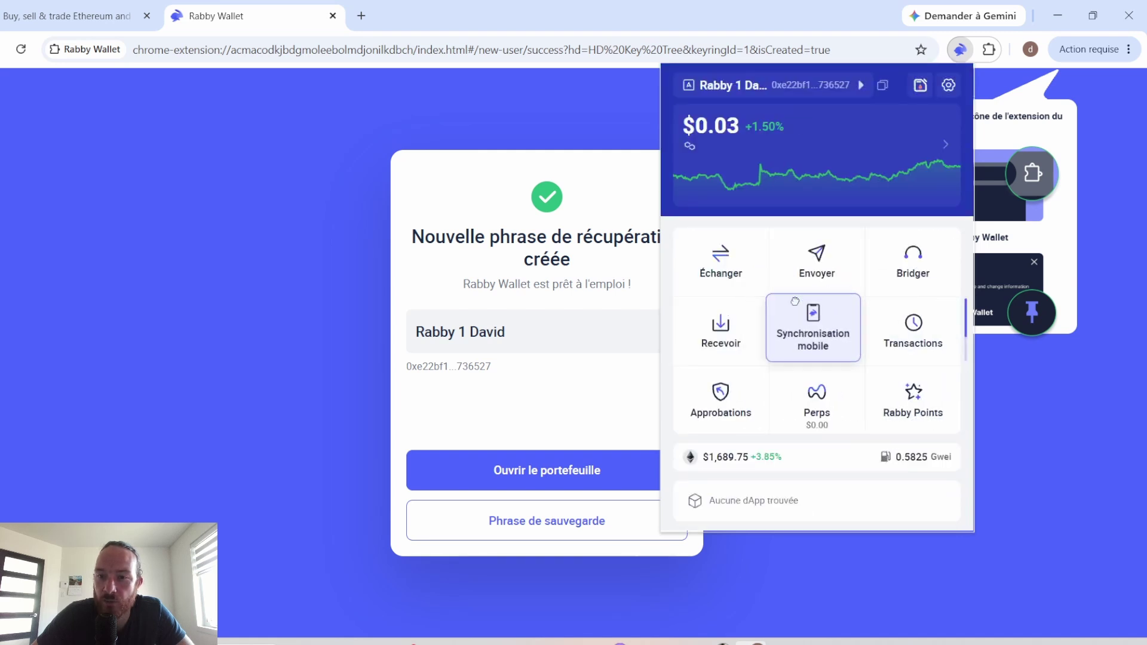
pyautogui.moveTo(825, 413); pyautogui.dragTo(727, 267)
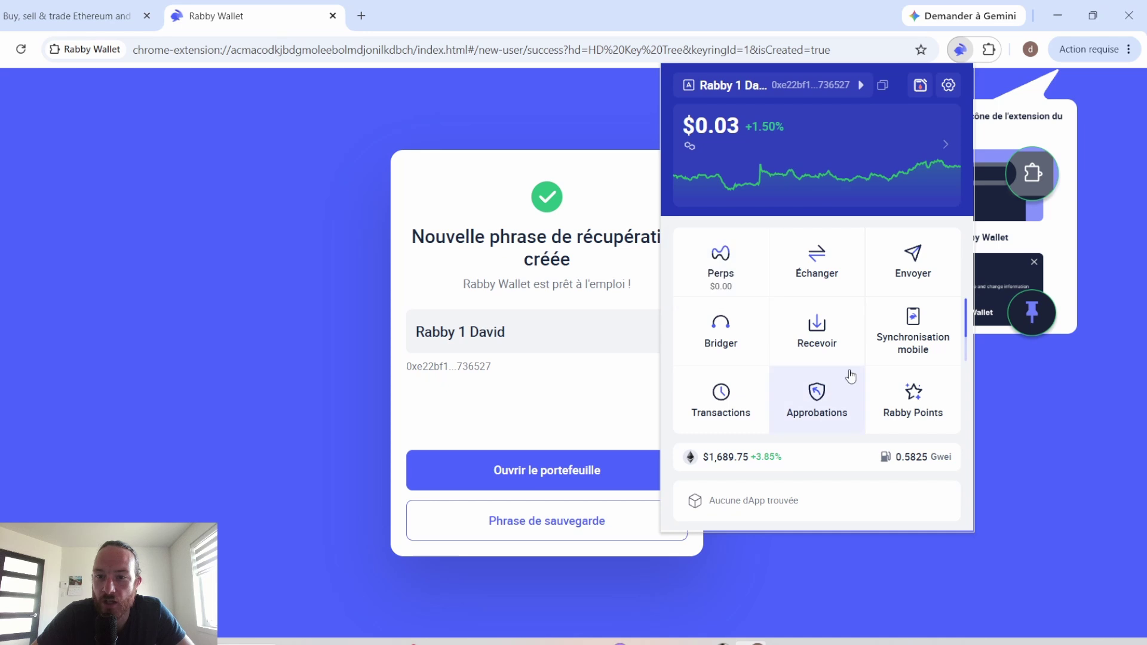
pyautogui.scroll(-2, 850, 377)
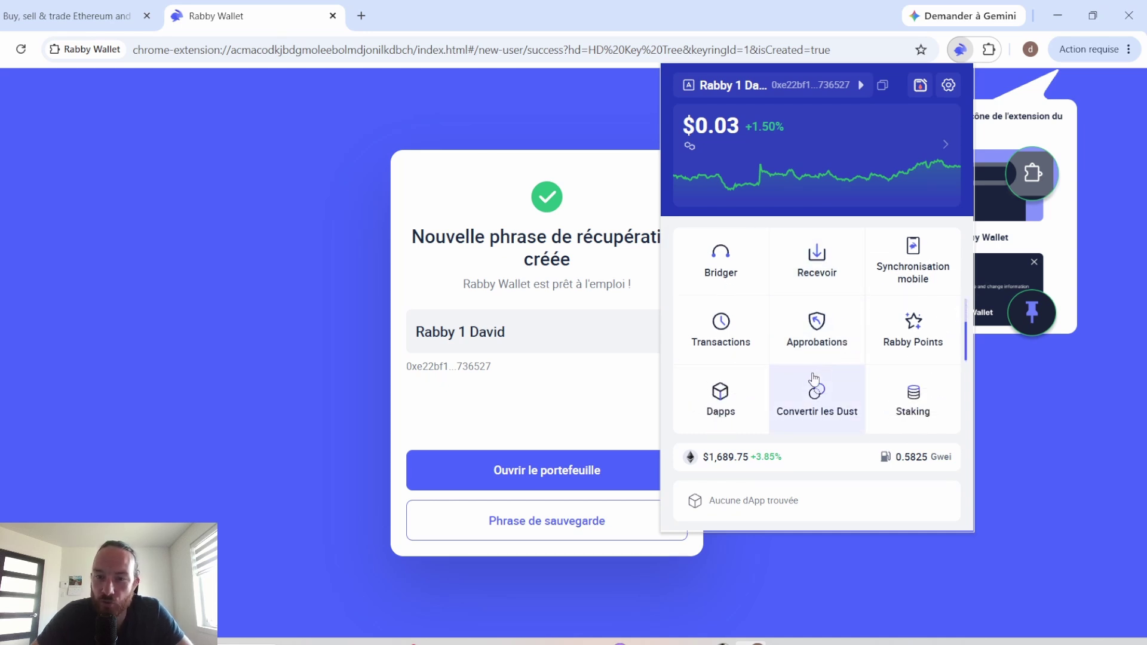
pyautogui.click(720, 411)
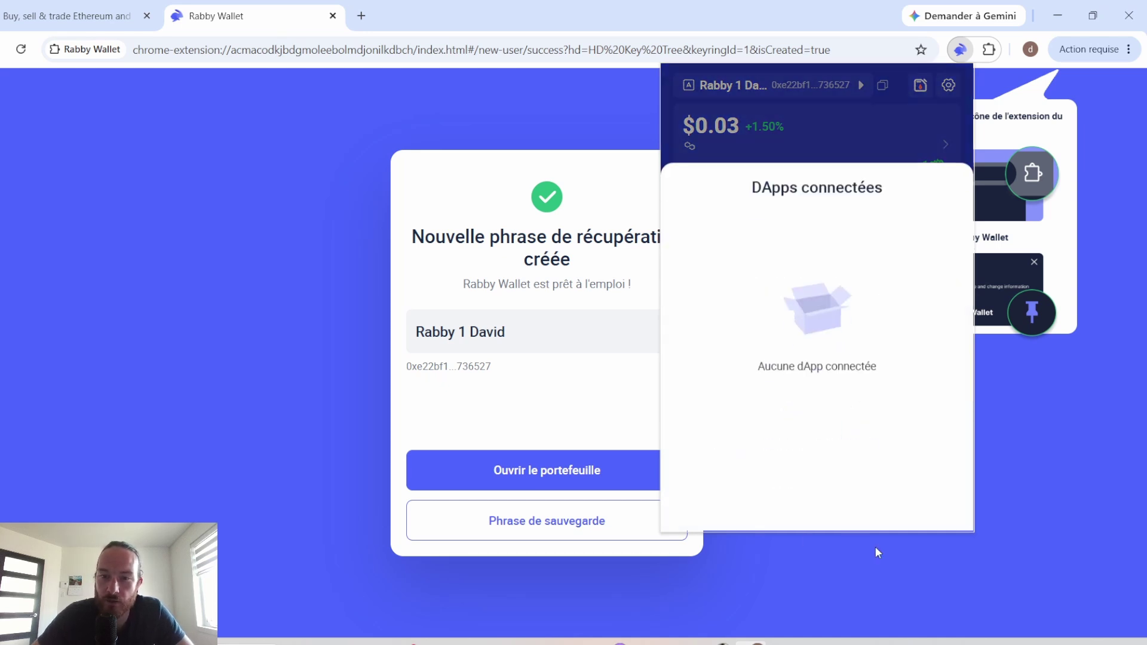
pyautogui.click(842, 113)
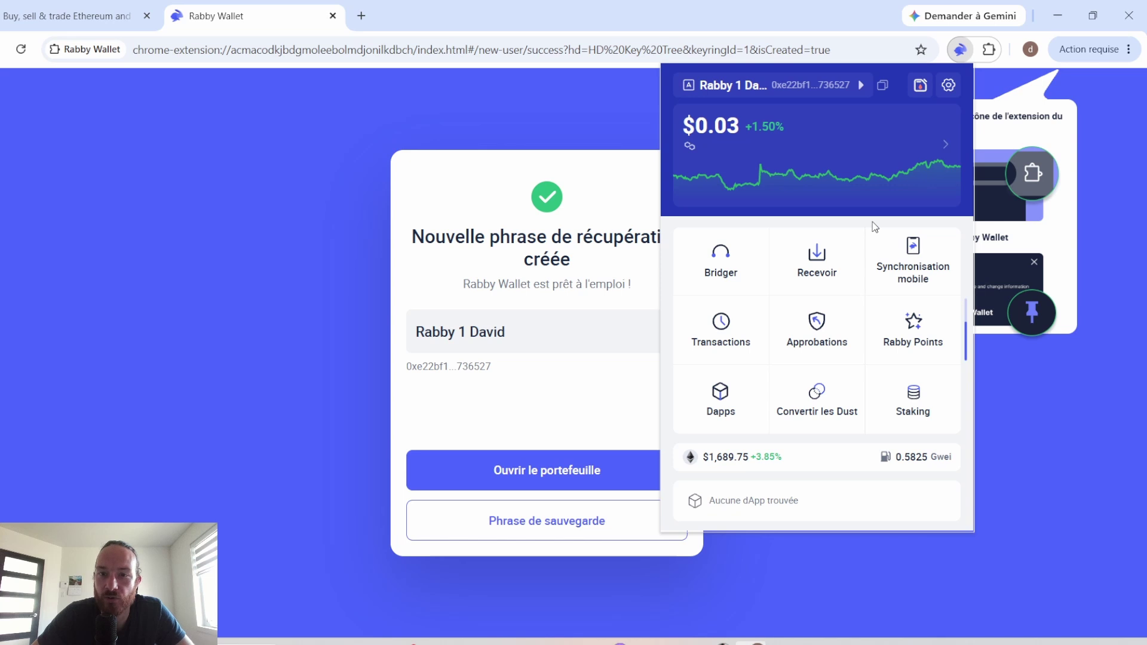